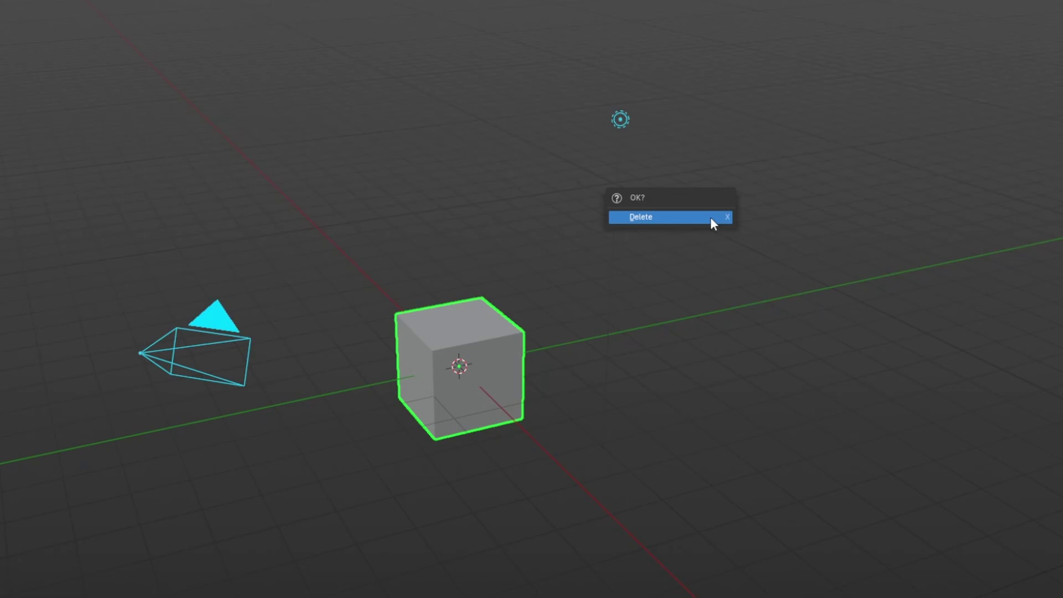
Step: Delete the default cube, camera and light from the scene, and add a plane mesh at the origin
left_click(710, 217)
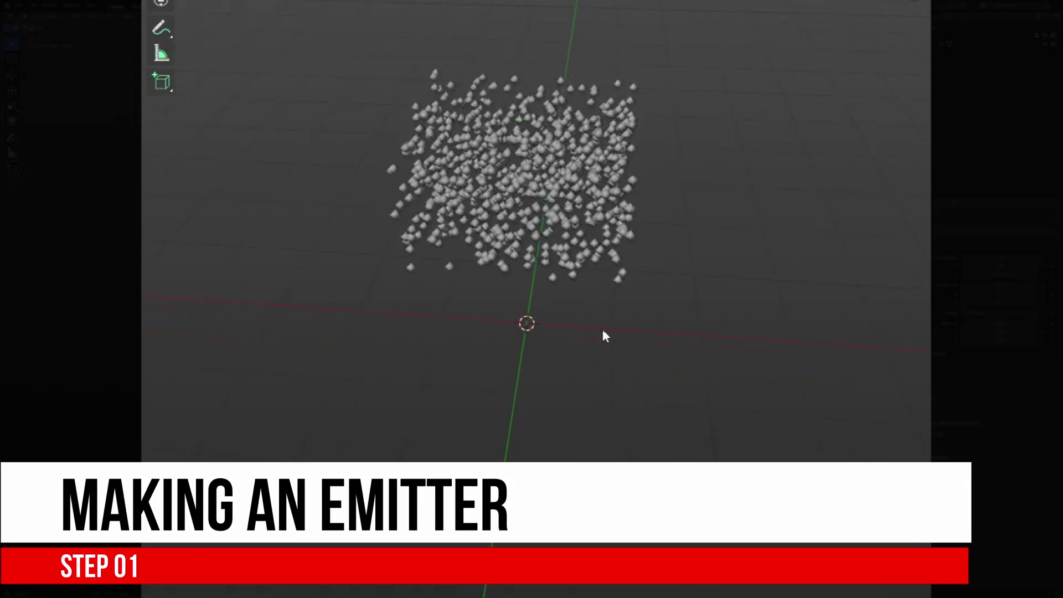
middle_click_drag(602, 330, 671, 266)
scroll(614, 299, "up", 3)
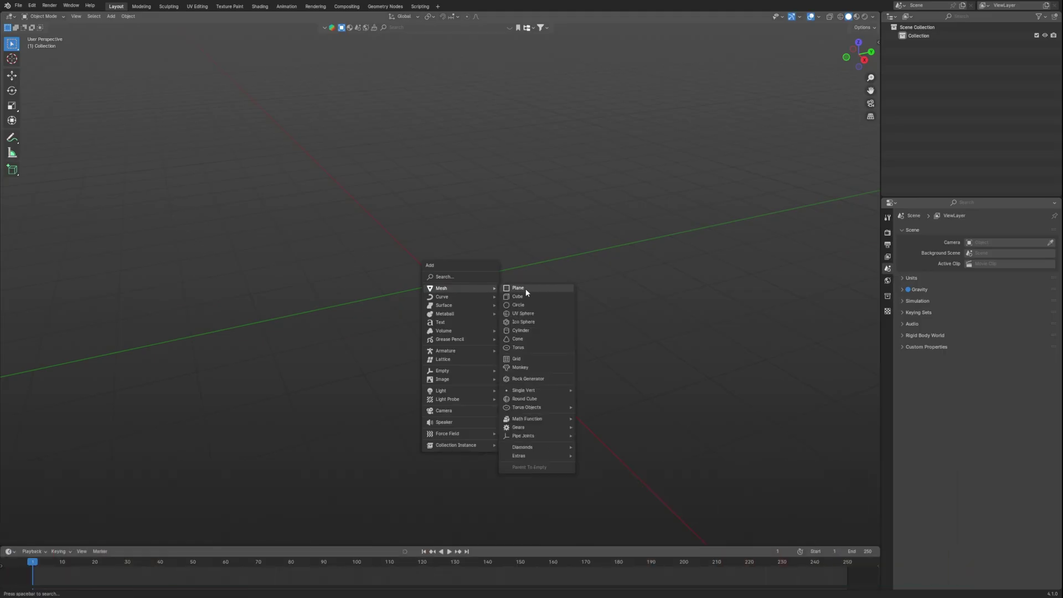
left_click(526, 285)
middle_click_drag(541, 292, 530, 271)
scroll(530, 272, "up", 3)
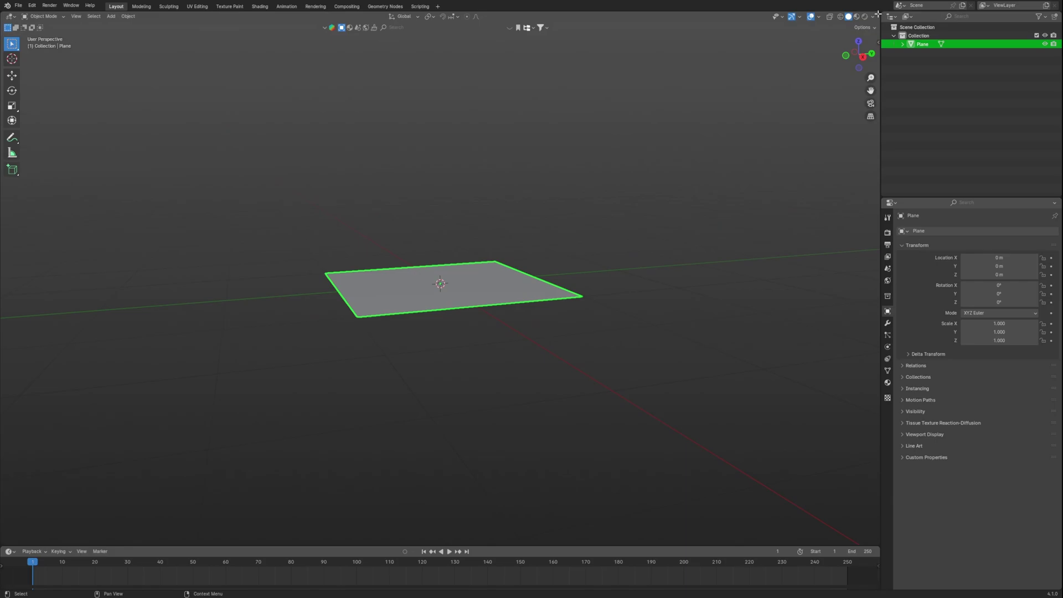
Step: Split the viewport to open a Geometry Node Editor beside it and create a new node tree for the plane
left_click_drag(878, 14, 471, 17)
left_click(481, 16)
left_click(515, 87)
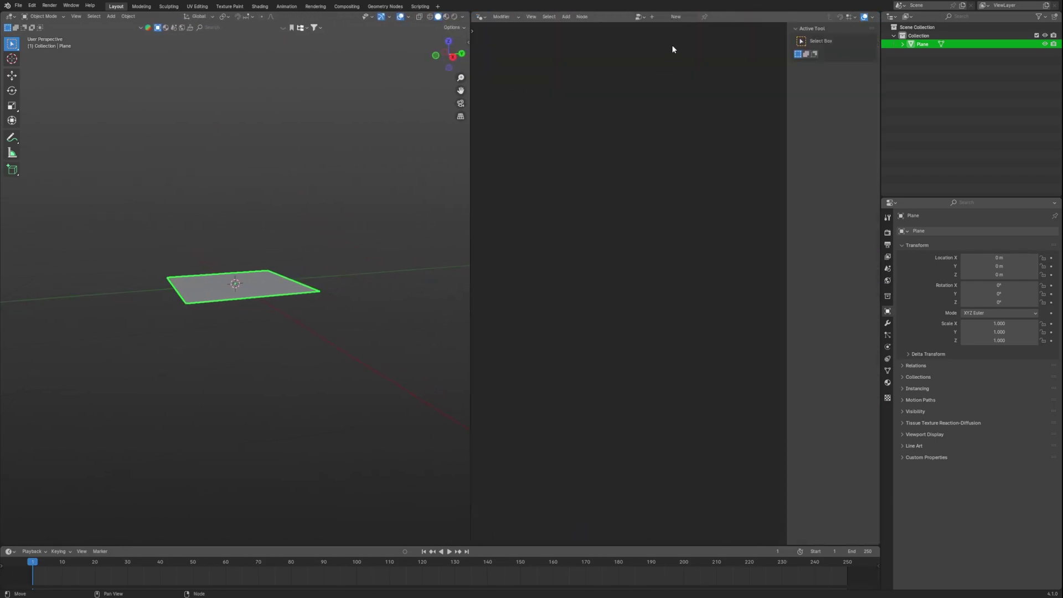
key("n")
left_click(677, 17)
Step: Insert a Distribute Points on Faces node between Group Input and Group Output
key("shift+a")
type("dis")
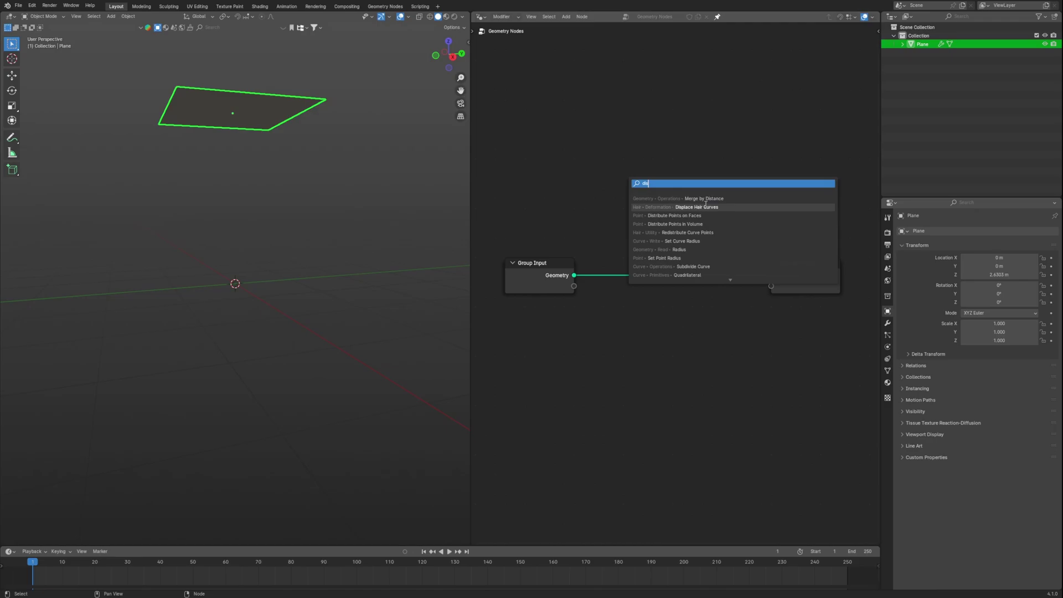
left_click(709, 216)
left_click(609, 221)
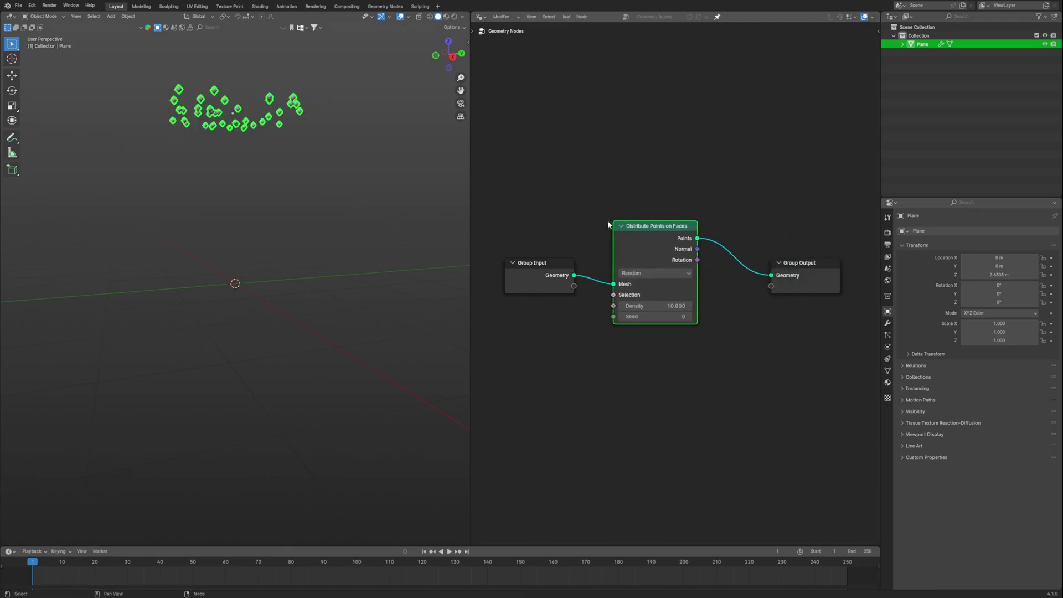
middle_click_drag(261, 173, 302, 209)
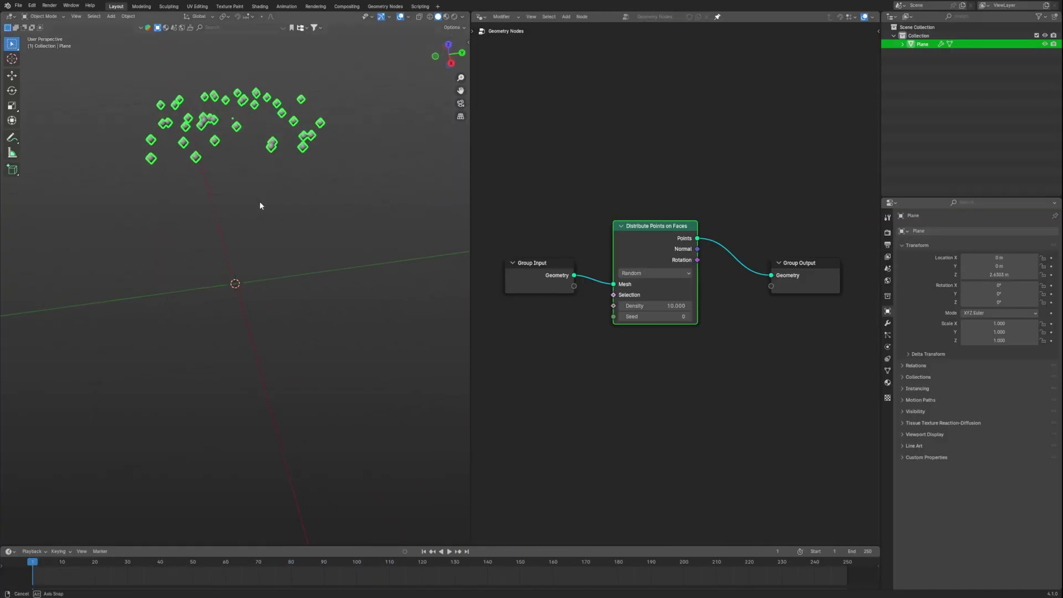
mouse_move(260, 202)
middle_mouse_down()
mouse_move(342, 216)
mouse_move(280, 197)
middle_mouse_up()
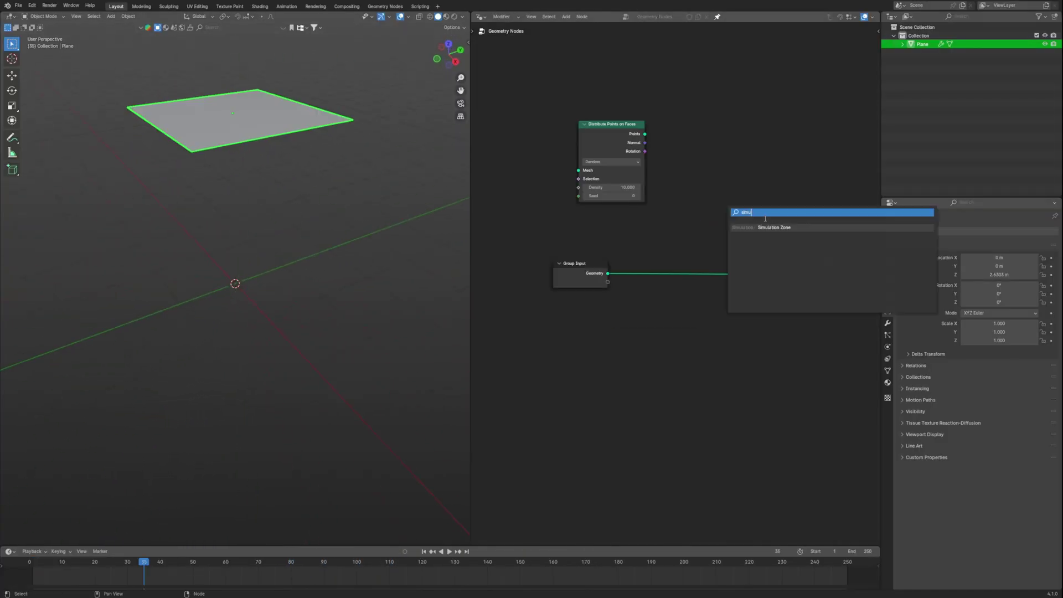
Step: Add a Simulation Zone and link the Points output of Distribute Points on Faces into the zone's Join Geometry node
key("Return")
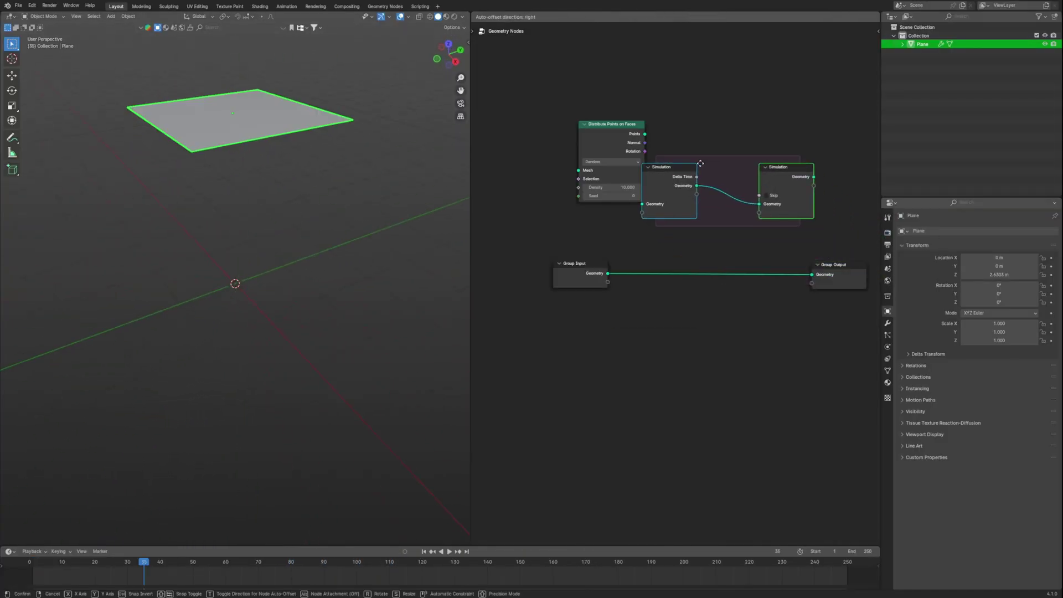
left_click(680, 214)
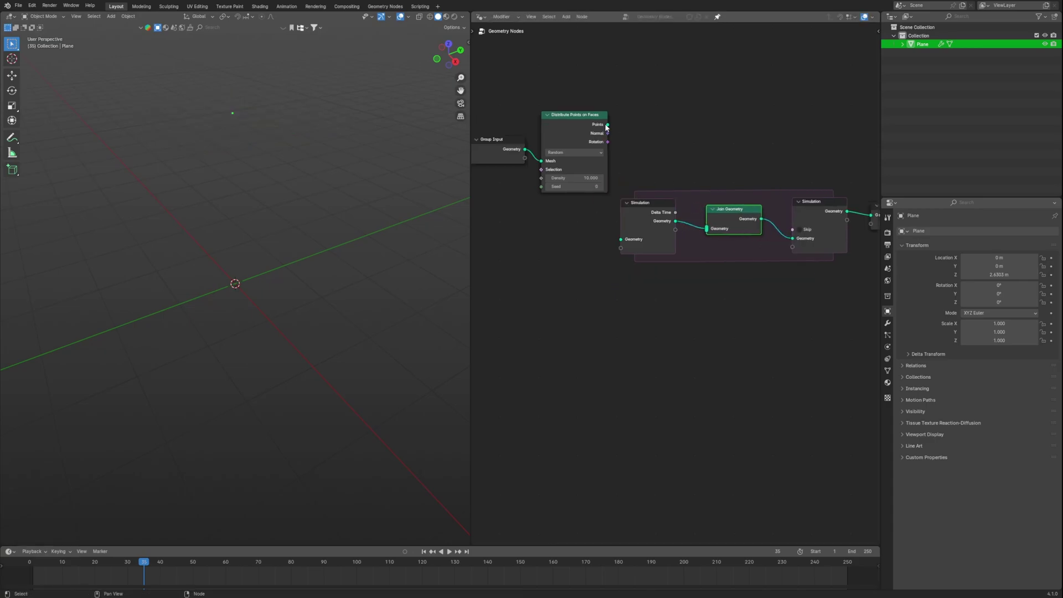
left_click_drag(608, 124, 701, 194)
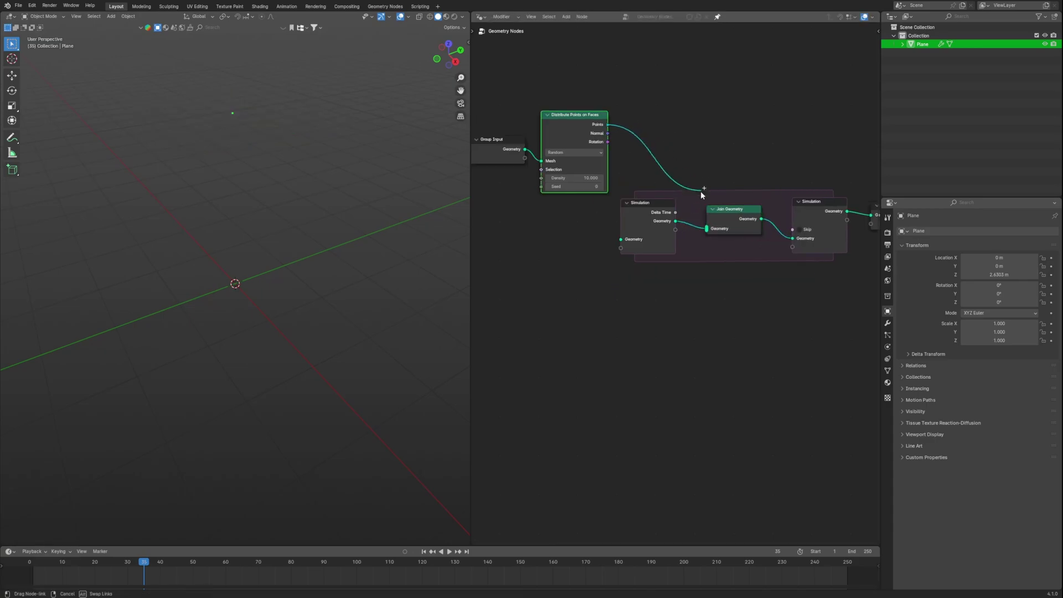
Step: Insert a Set Position node between Join Geometry and the simulation output inside the zone
key("shift+a")
type("set")
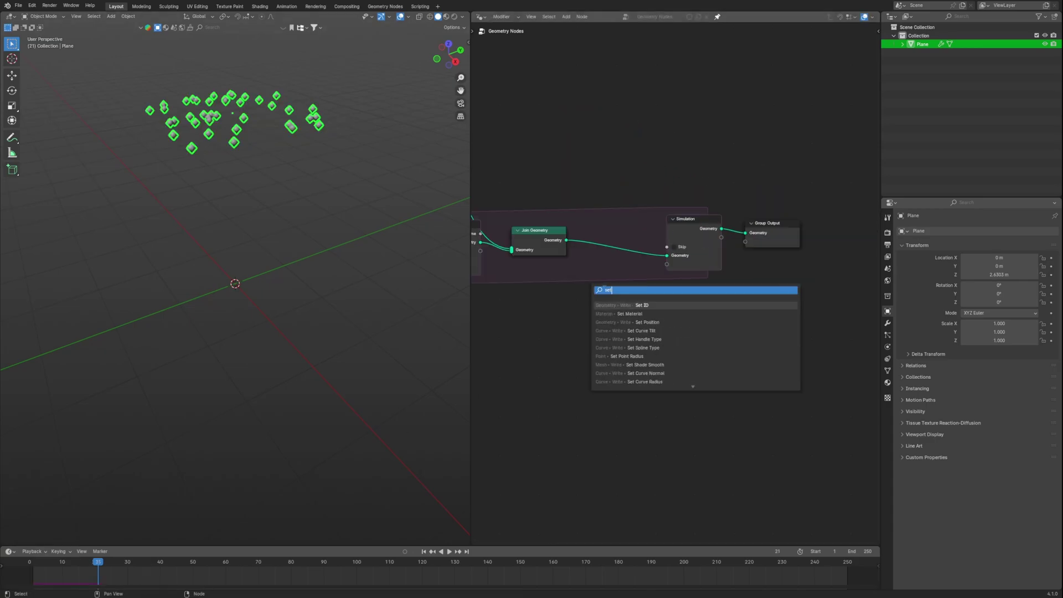
left_click(655, 322)
left_click(596, 216)
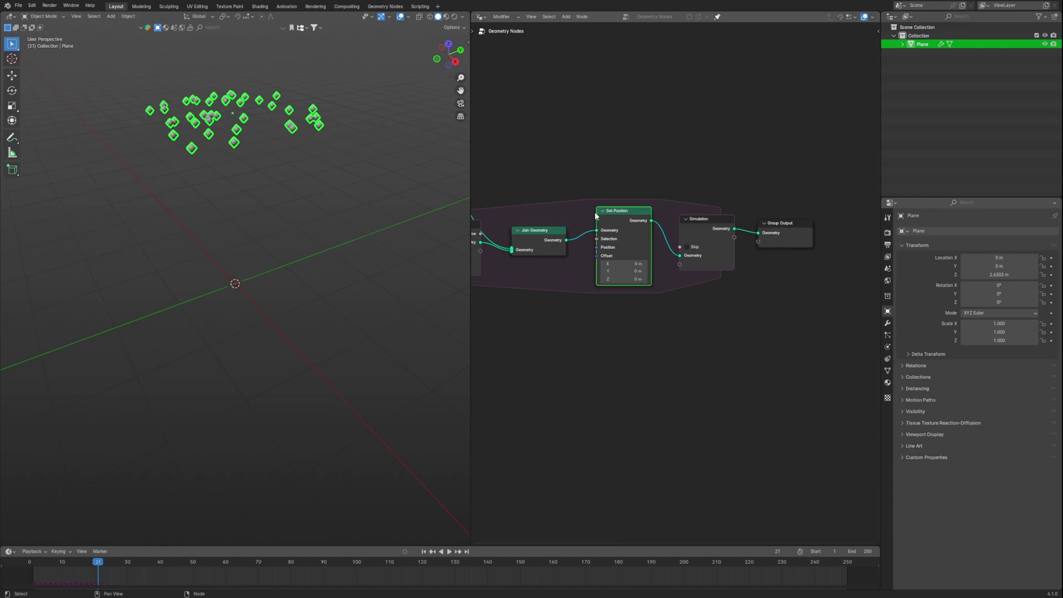
Step: Set the Set Position node's Z offset to -0.05 m and play the simulation from the start
scroll(606, 337, "up", 2)
middle_click_drag(606, 337, 653, 351)
left_click(645, 289)
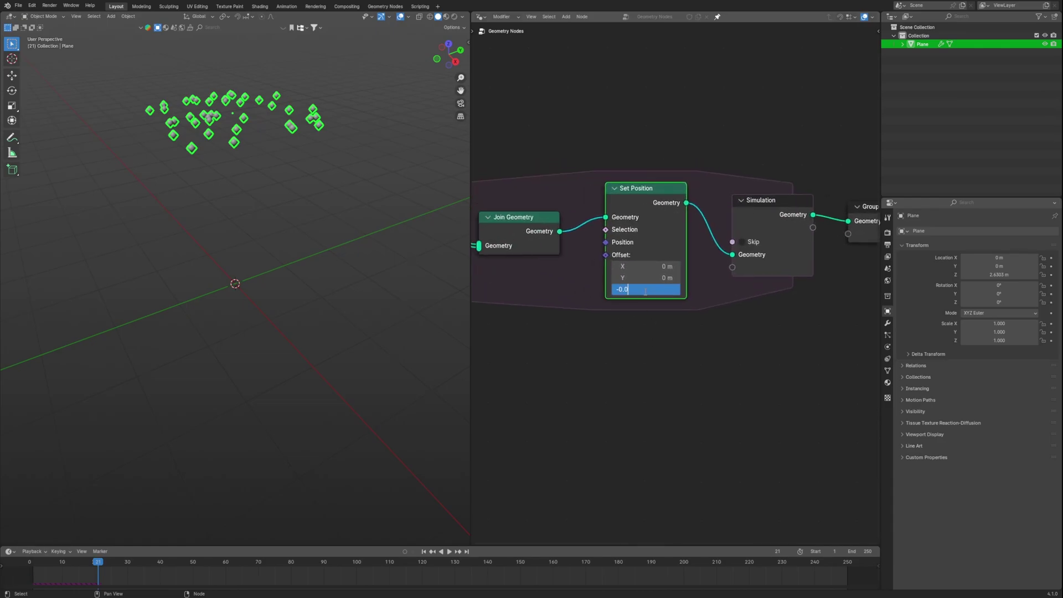
middle_click_drag(587, 339, 617, 344)
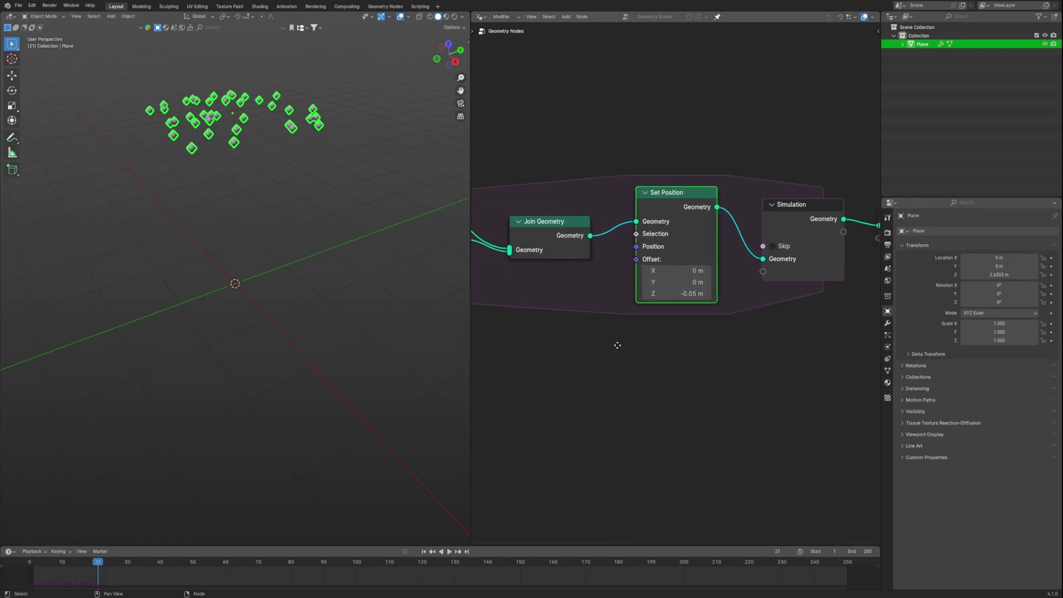
left_click_drag(98, 562, 29, 562)
key("space")
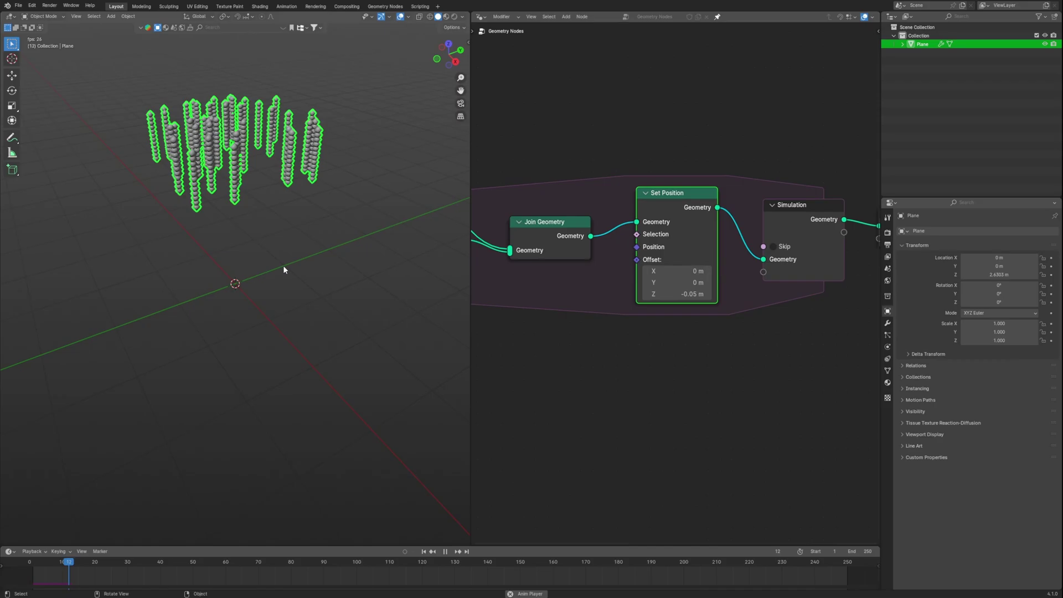
middle_click_drag(284, 268, 367, 276)
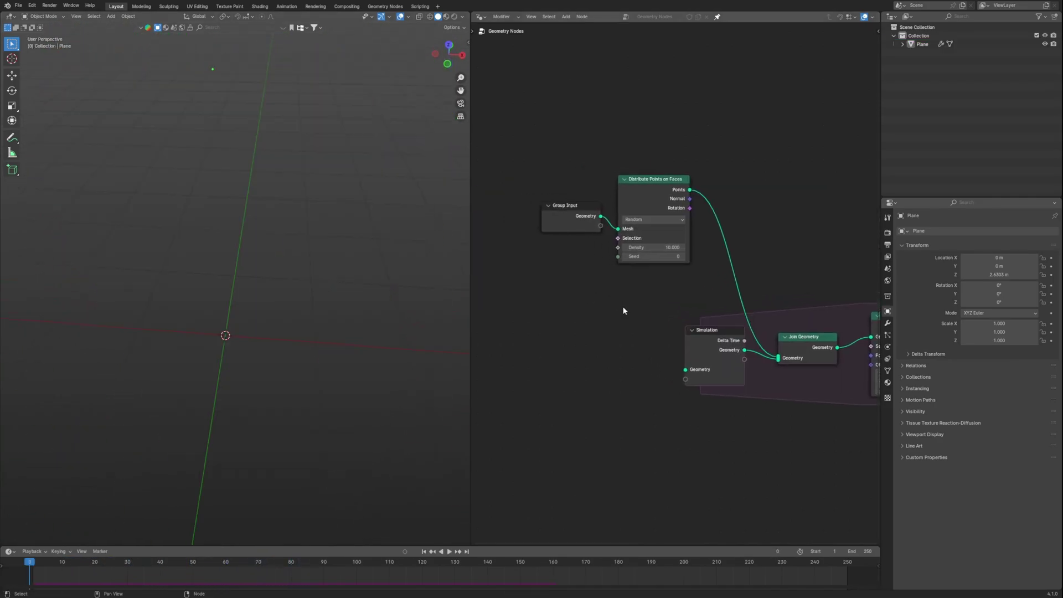
Step: Add a Scene Time node and link its Frame output to the Seed of Distribute Points on Faces
scroll(609, 304, "up", 2)
key("shift+a")
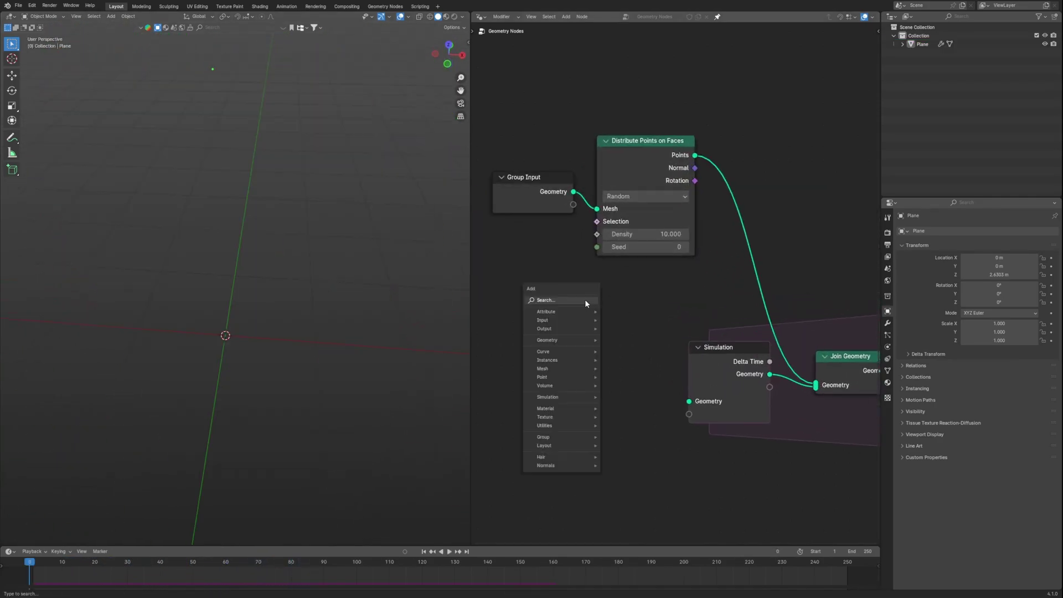
type("scene")
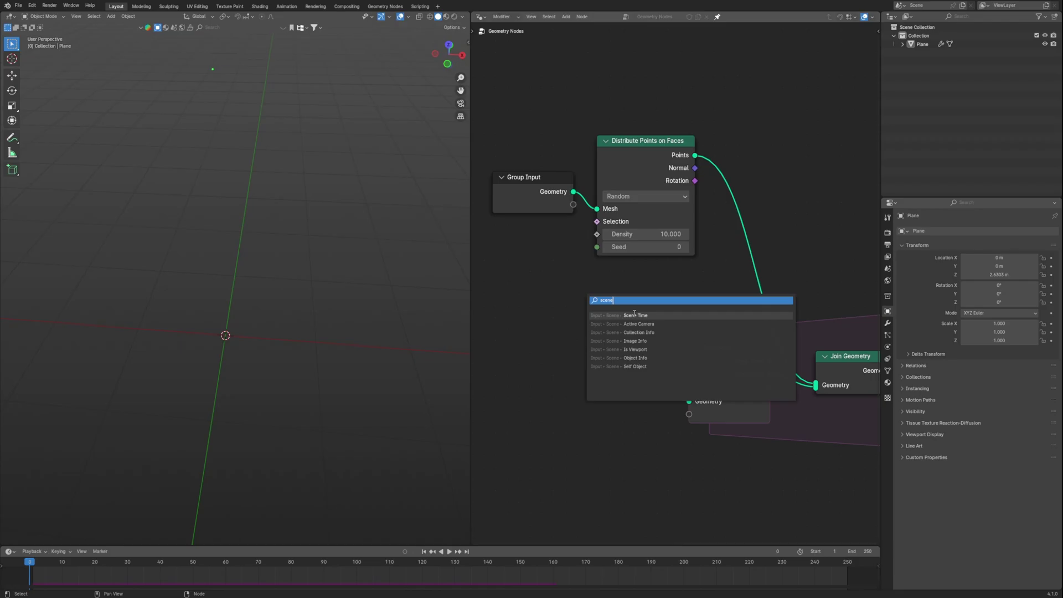
left_click(634, 314)
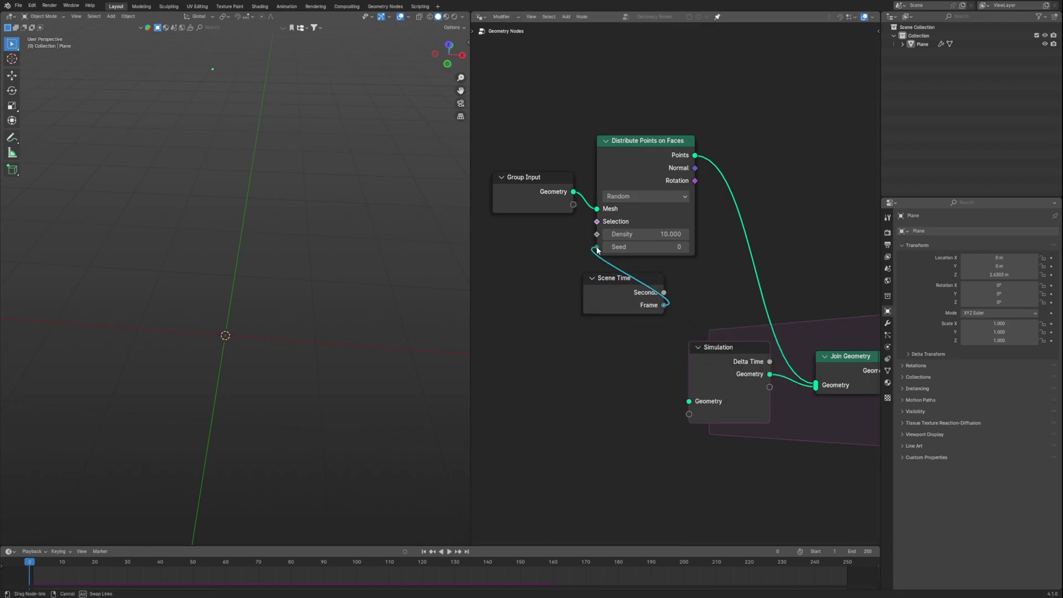
scroll(258, 320, "down", 4)
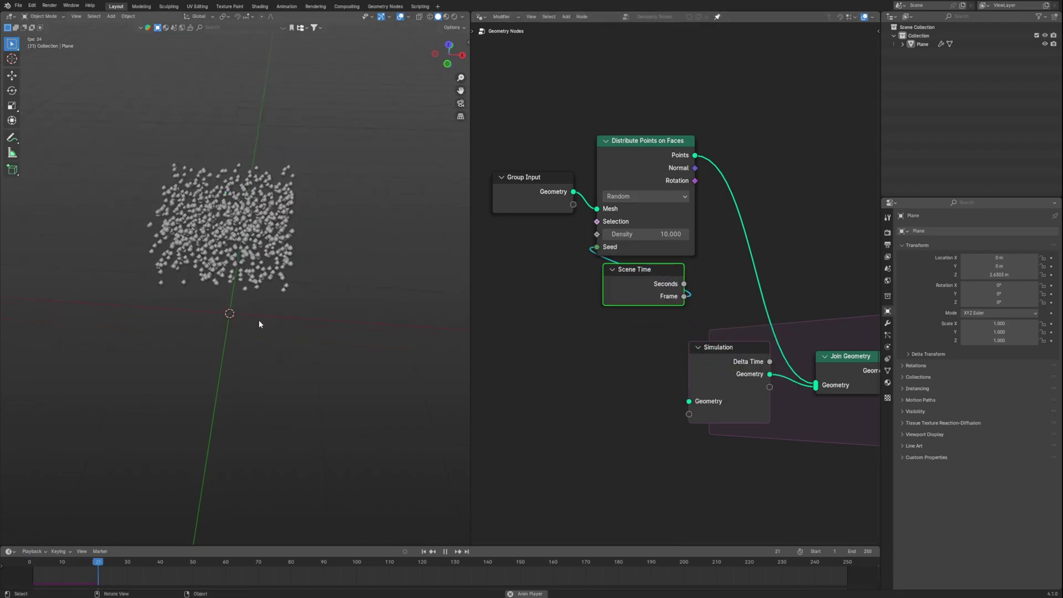
Step: Examine the emitted points' distribution and falling motion during playback from different angles and distances
middle_click_drag(258, 320, 345, 285)
scroll(288, 282, "up", 4)
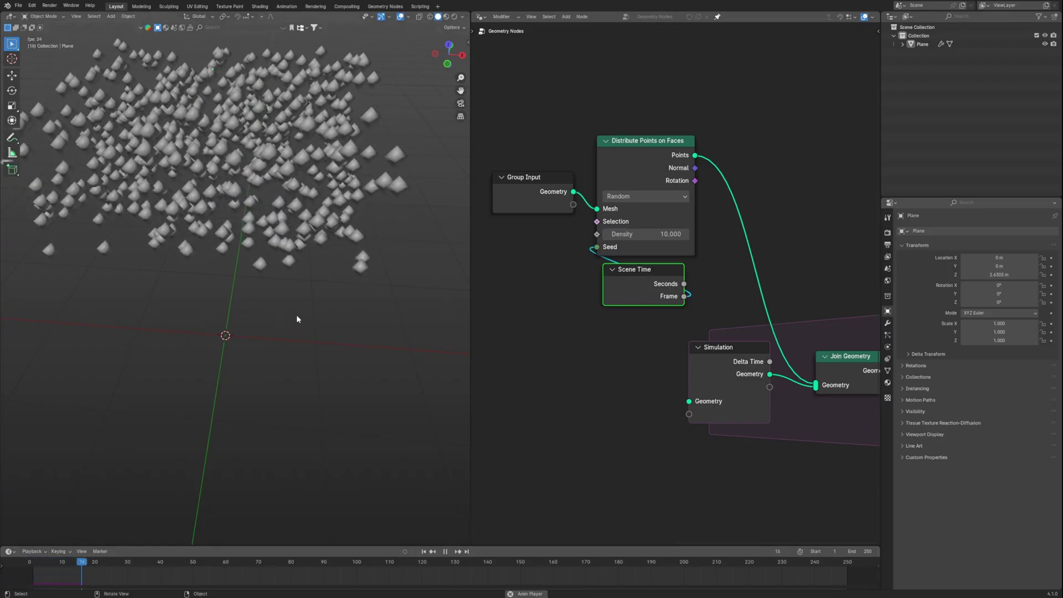
scroll(297, 315, "down", 5)
scroll(281, 299, "up", 3)
mouse_move(282, 299)
middle_mouse_down()
mouse_move(281, 266)
mouse_move(280, 280)
middle_mouse_up()
scroll(281, 279, "down", 2)
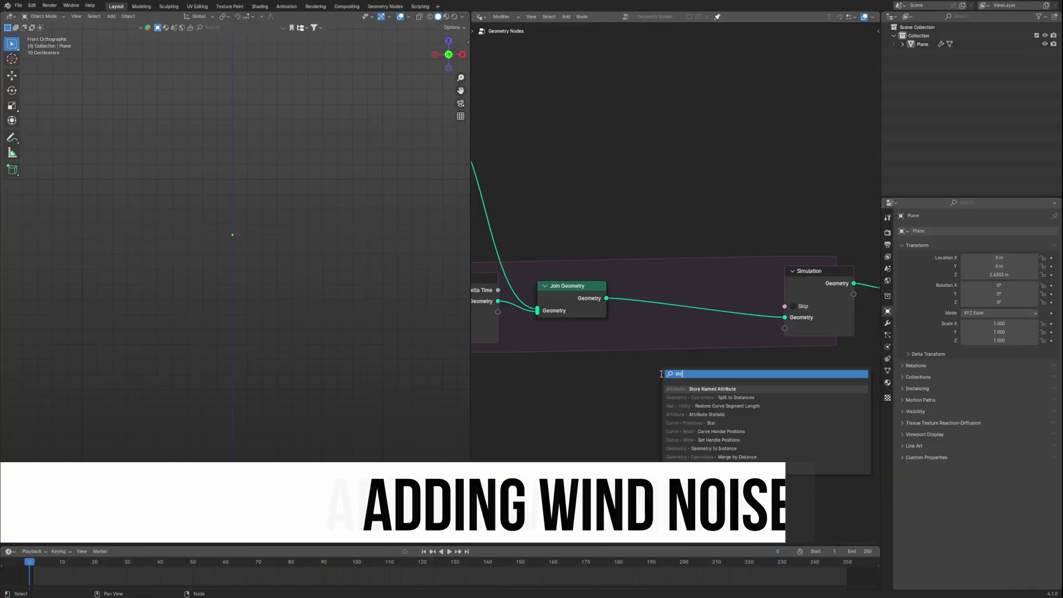
Step: Insert a Store Named Attribute node after Join Geometry in the simulation zone and place a Named Attribute node below it
type("re")
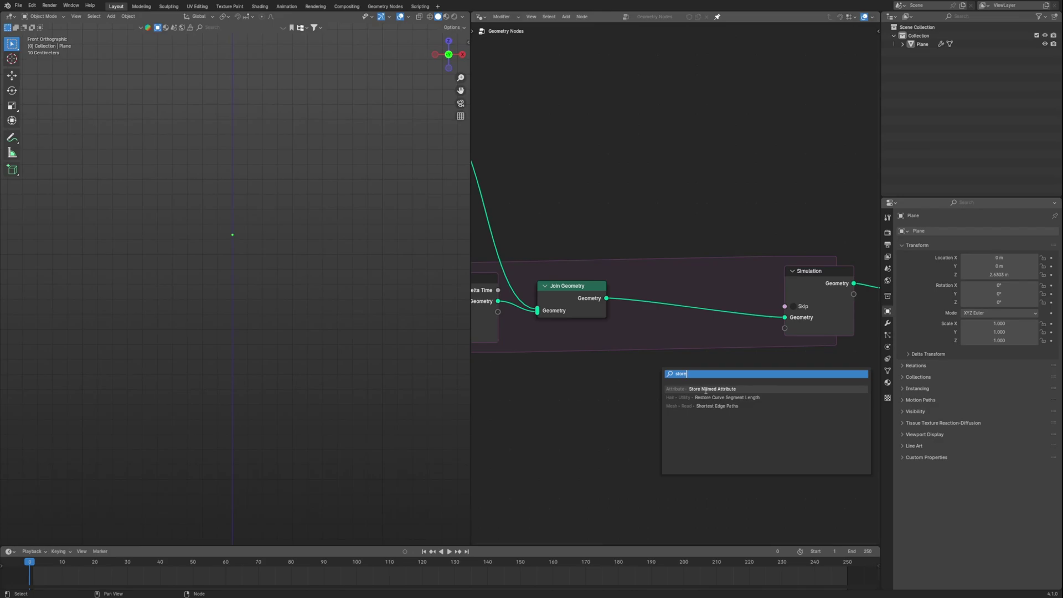
left_click(705, 391)
left_click(650, 271)
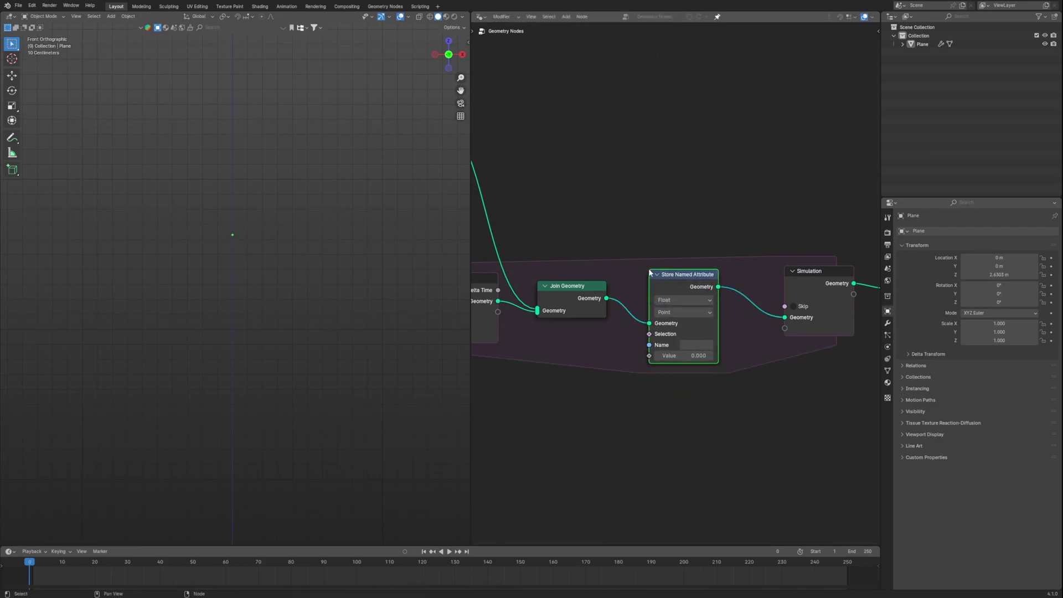
middle_click_drag(650, 273, 580, 265)
key("shift+a")
type("name")
left_click(751, 372)
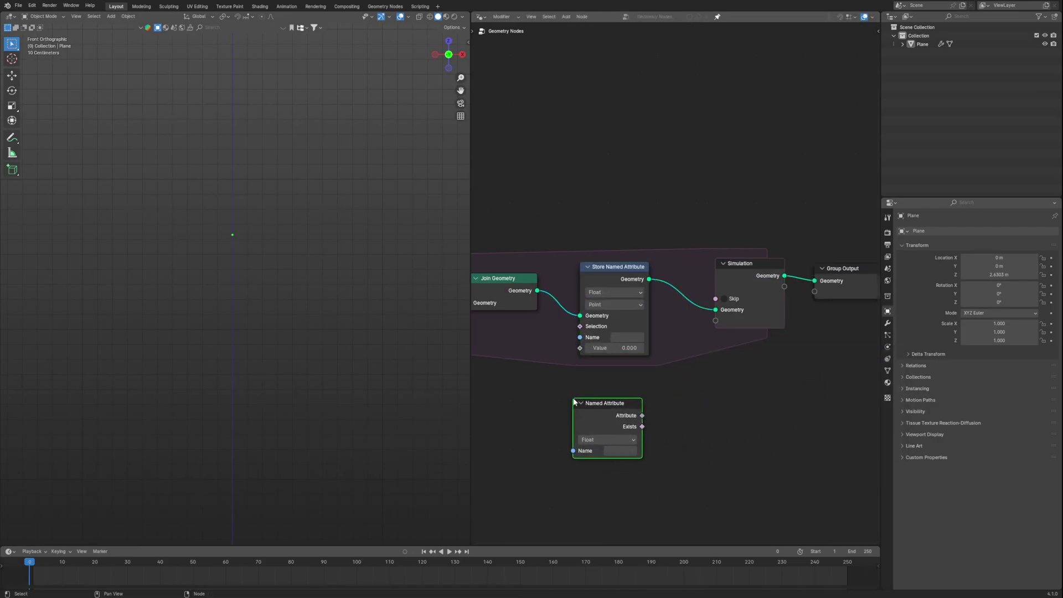
left_click(574, 399)
Step: Enter V as the attribute name in both the Store Named Attribute and Named Attribute nodes
left_click(624, 334)
type("Ve")
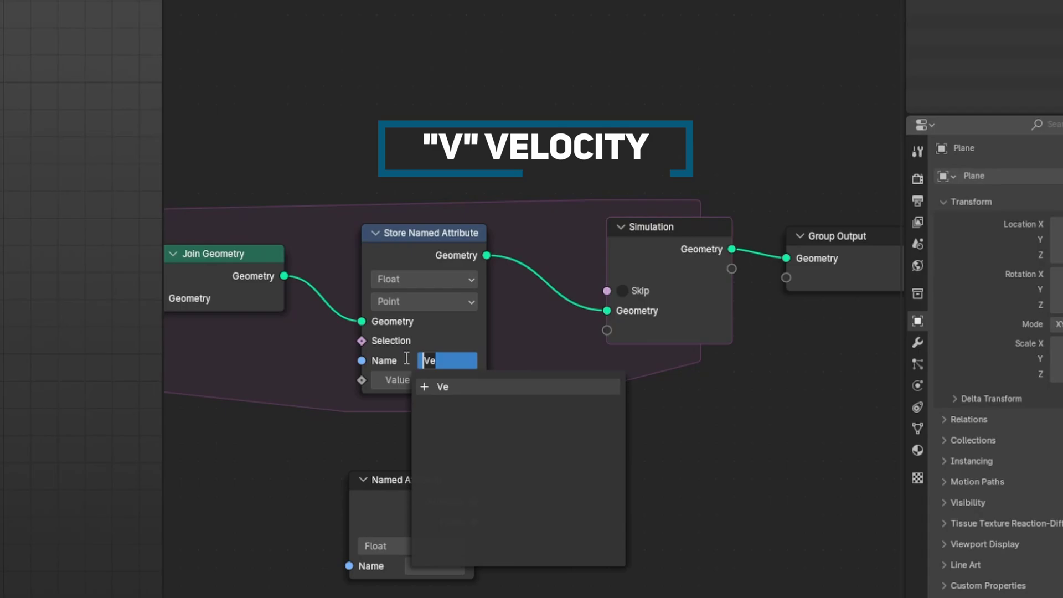
key("Return")
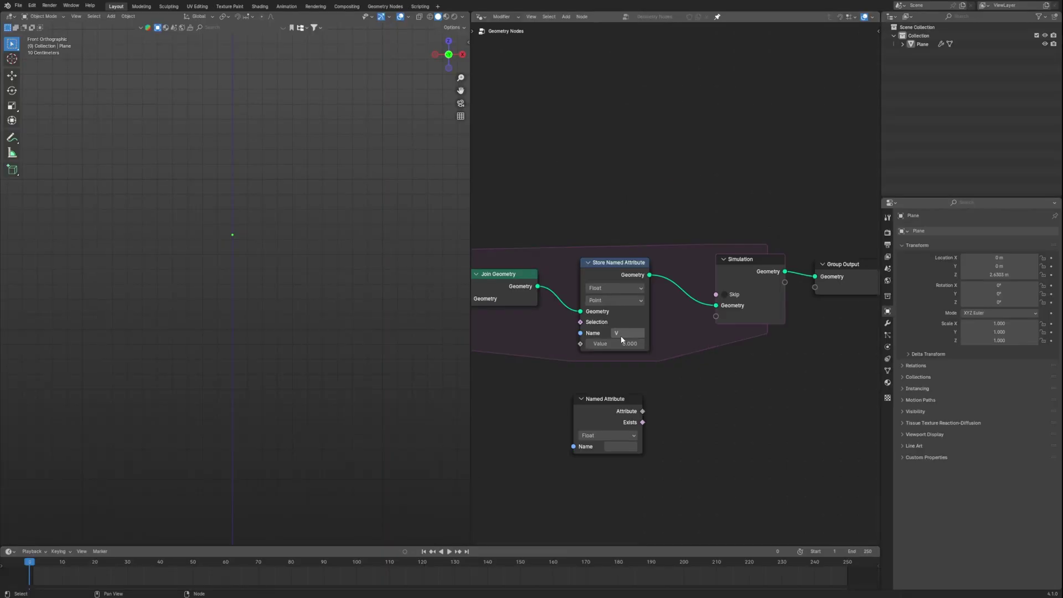
type("V")
left_click_drag(610, 401, 617, 394)
Step: Set the data type to Vector in both the Store Named Attribute and Named Attribute nodes
left_click(606, 288)
left_click(631, 335)
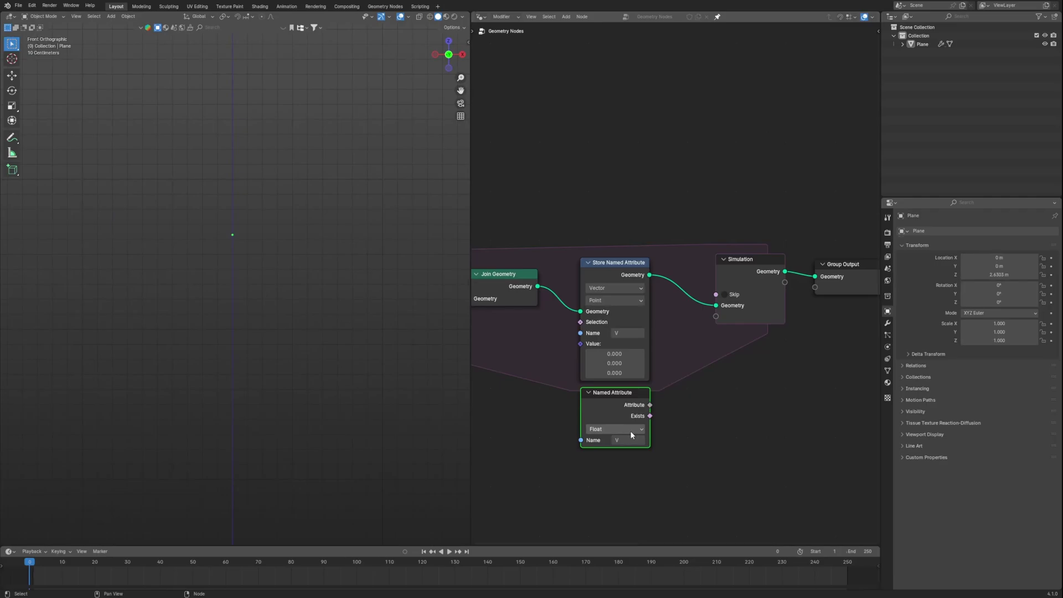
left_click(630, 430)
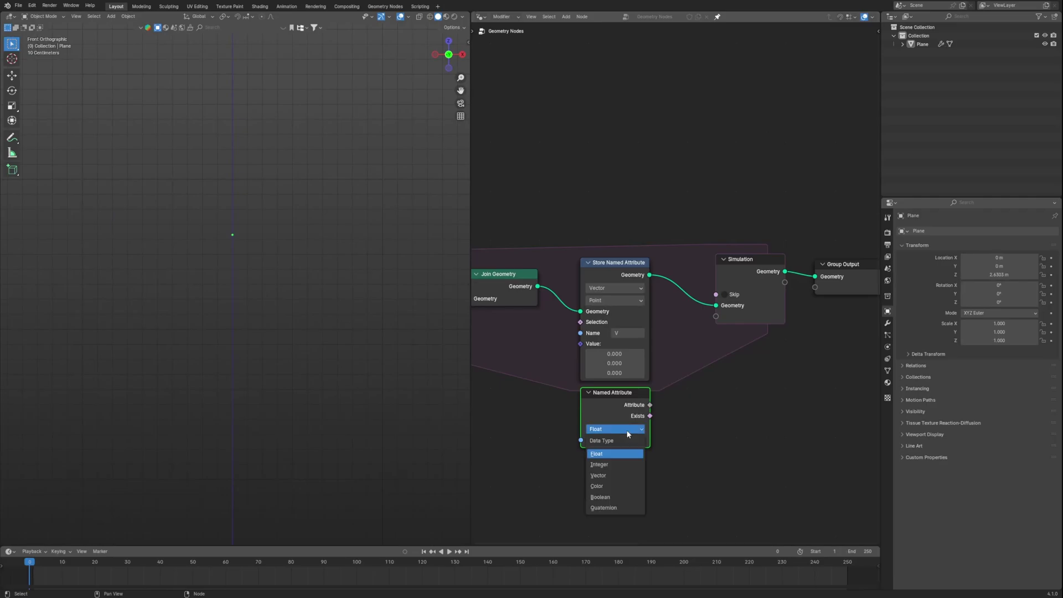
left_click(607, 474)
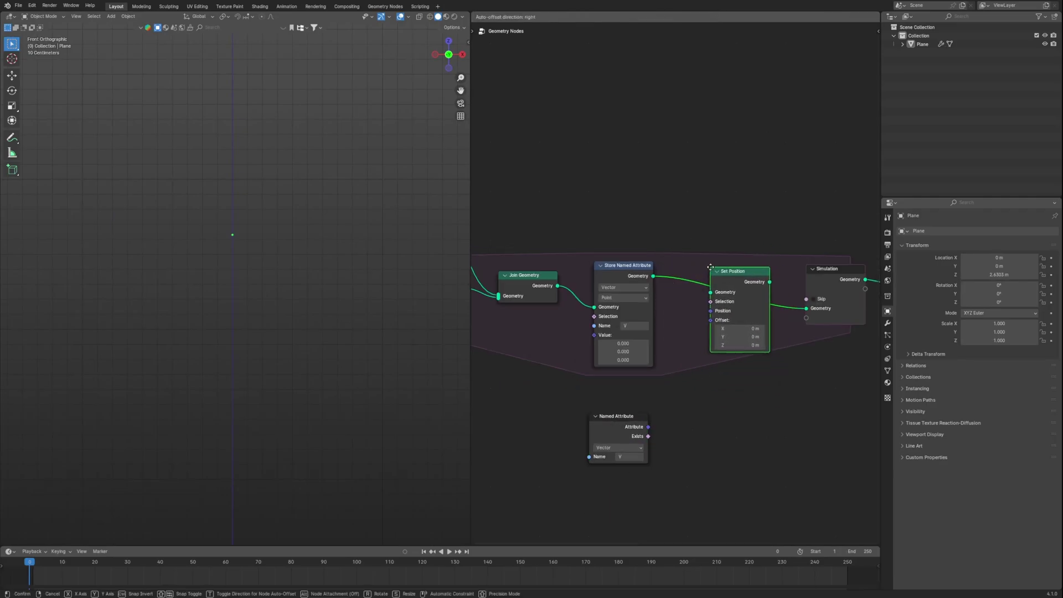
Step: Insert a Set Position node after Store Named Attribute and link the Named Attribute's Attribute output to its Offset
left_click(713, 261)
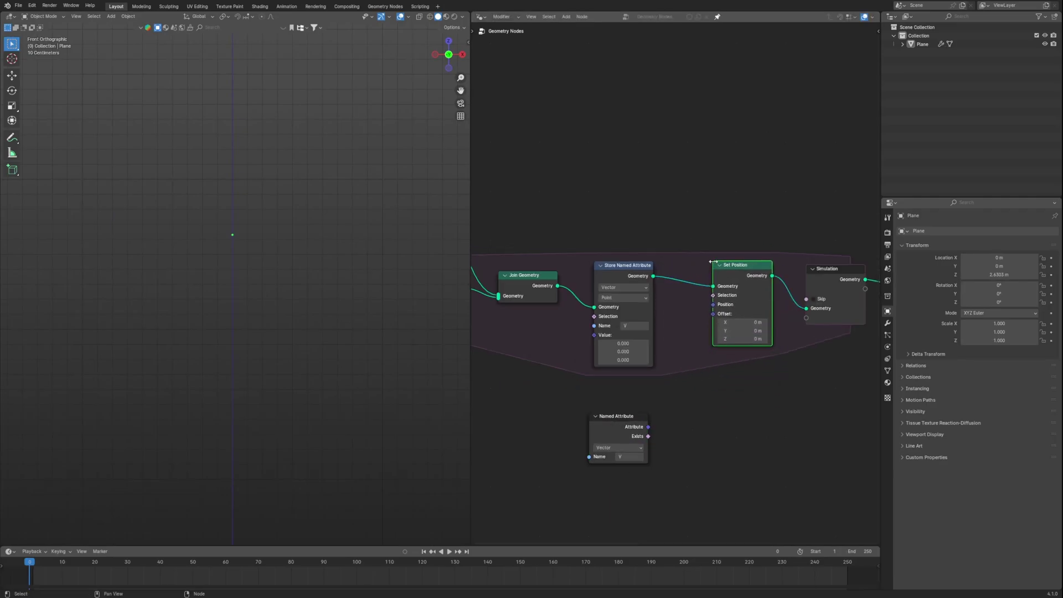
left_click_drag(609, 419, 735, 380)
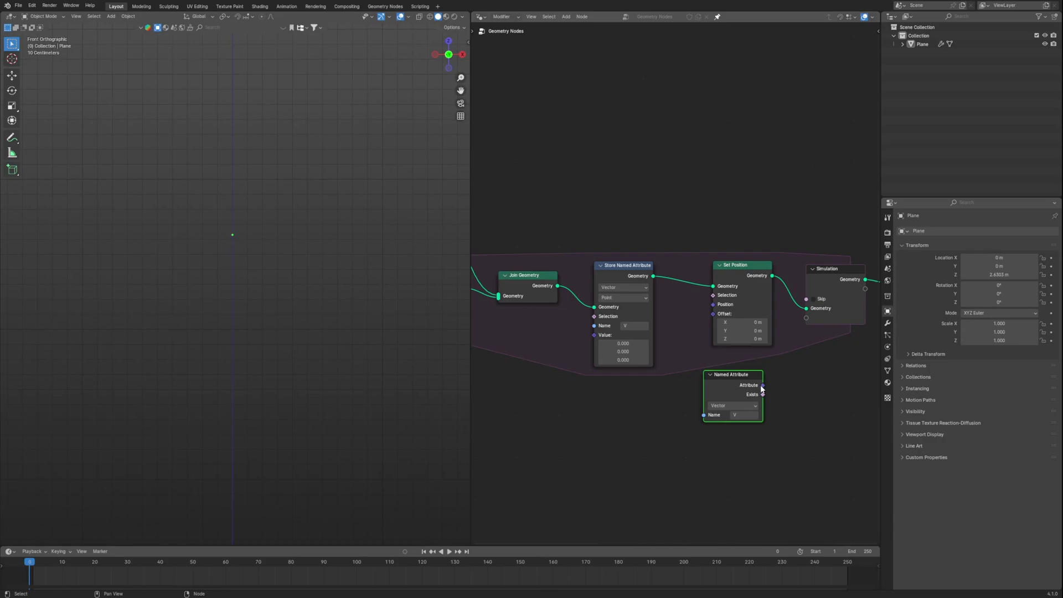
left_click_drag(674, 348, 710, 316)
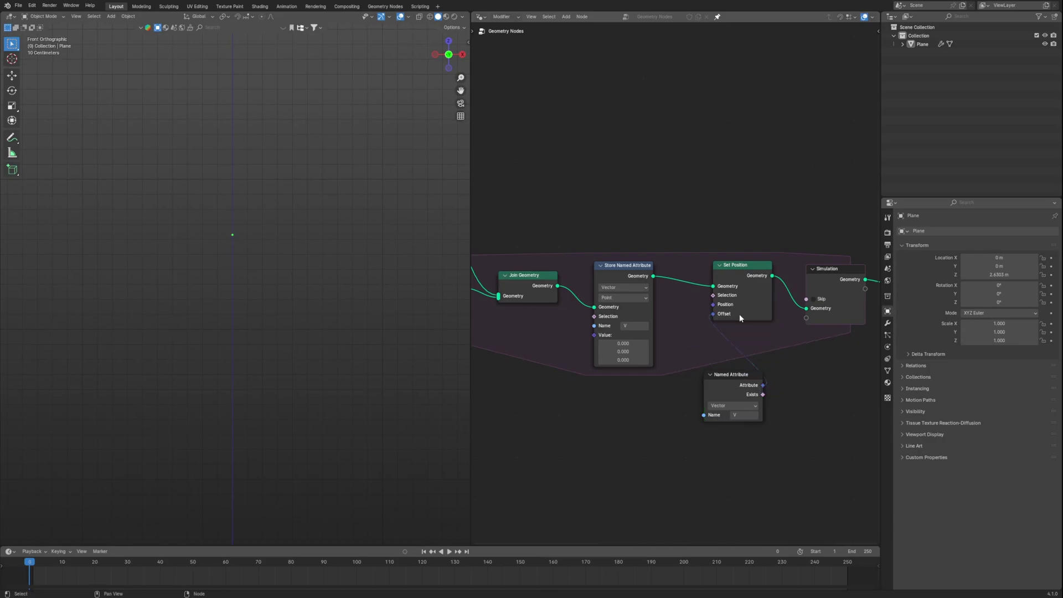
left_click_drag(744, 274, 742, 284)
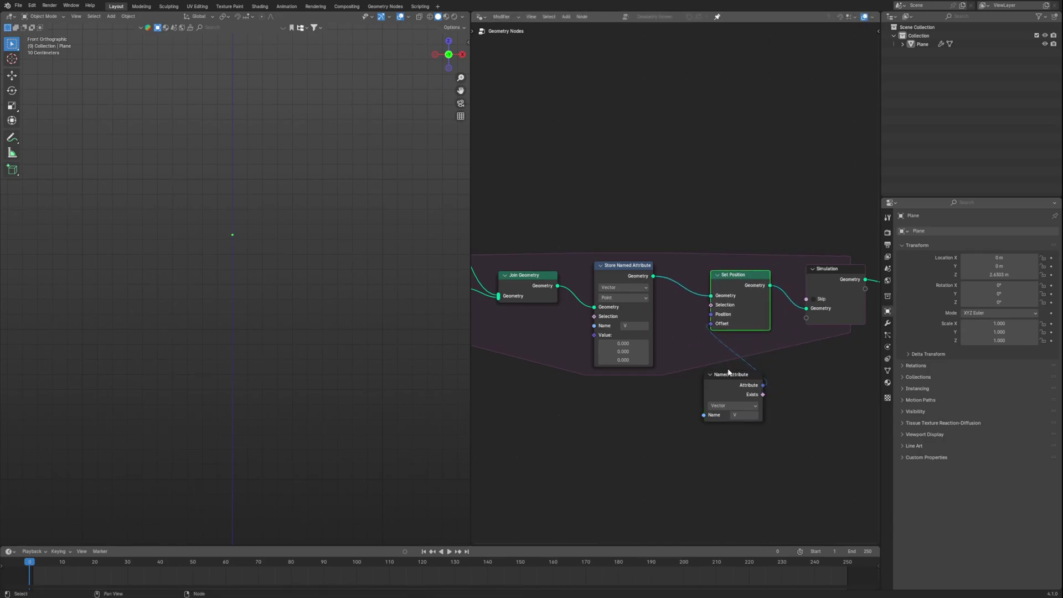
Step: Duplicate the V Named Attribute node, place it below Join Geometry and link its Attribute output to Store Named Attribute's Value
left_click_drag(728, 369, 734, 365)
middle_click_drag(733, 365, 860, 355)
scroll(860, 355, "up", 1)
key("shift+d")
left_click(559, 353)
scroll(624, 357, "up", 1)
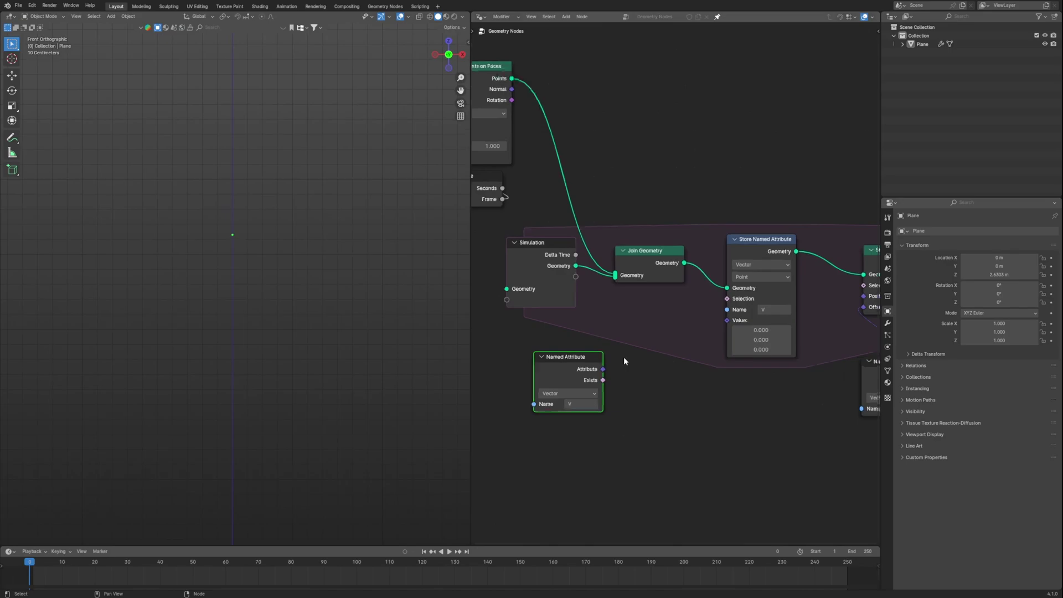
scroll(624, 361, "up", 1)
left_click_drag(591, 384, 651, 361)
left_click_drag(737, 329, 738, 329)
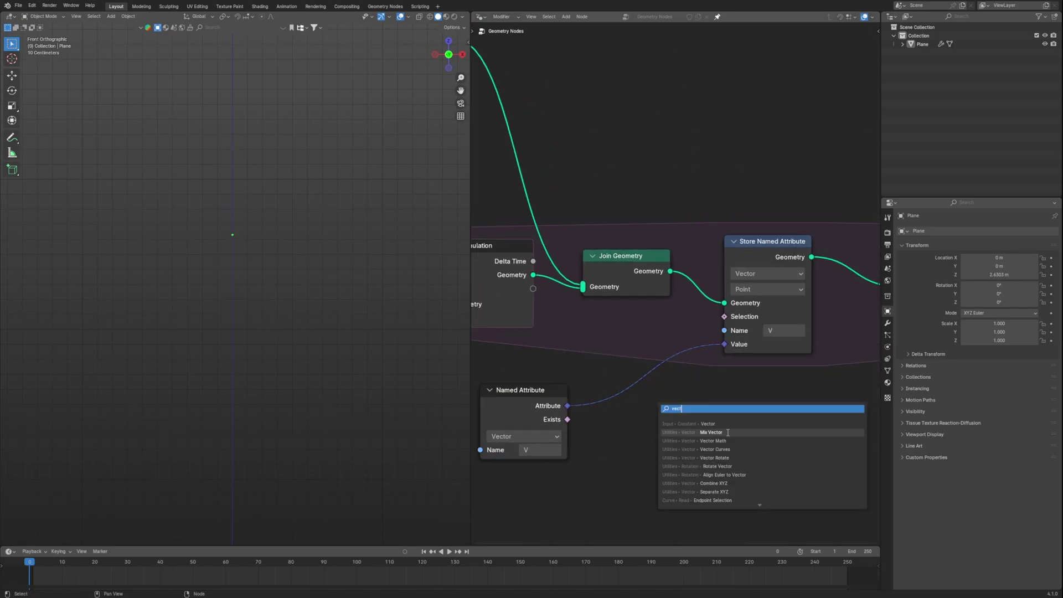
Step: Insert a Vector Math Add node with Z -0.010 between Named Attribute and Store Named Attribute, and play the simulation
left_click(729, 441)
left_click(675, 410)
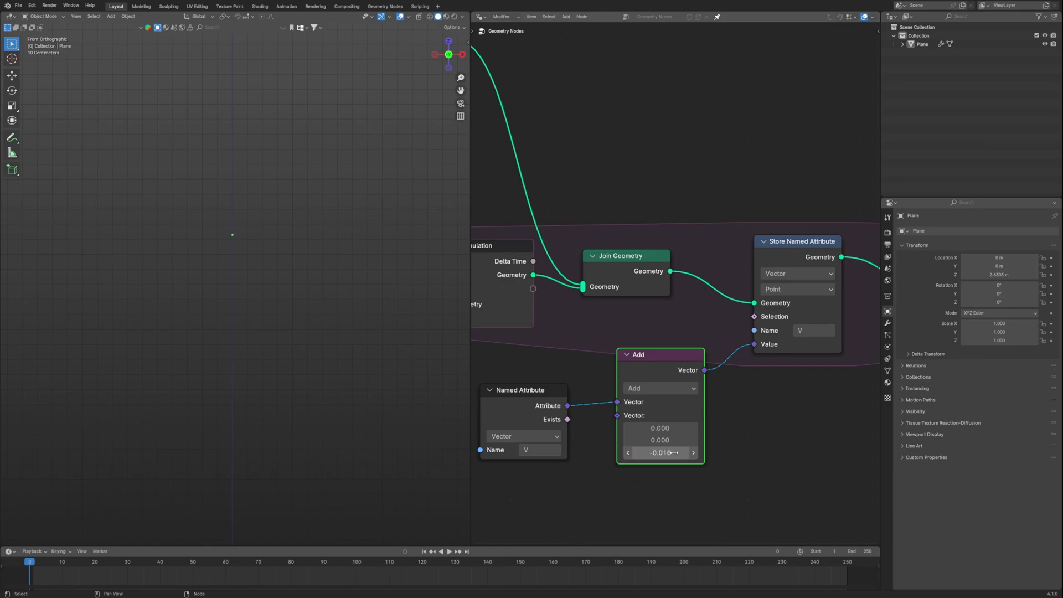
key("space")
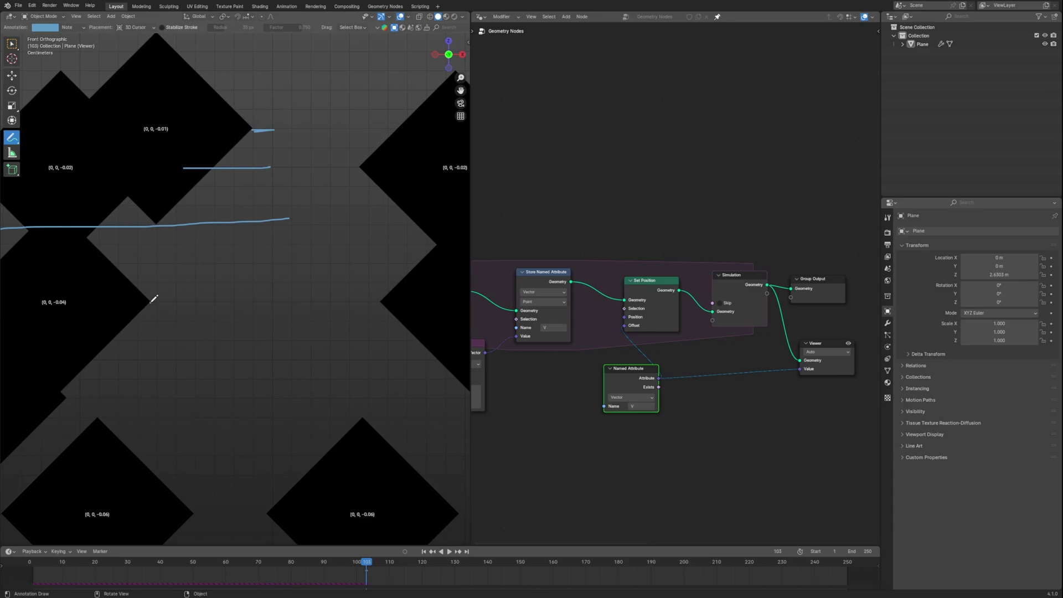
scroll(154, 359, "down", 2)
scroll(293, 133, "up", 2)
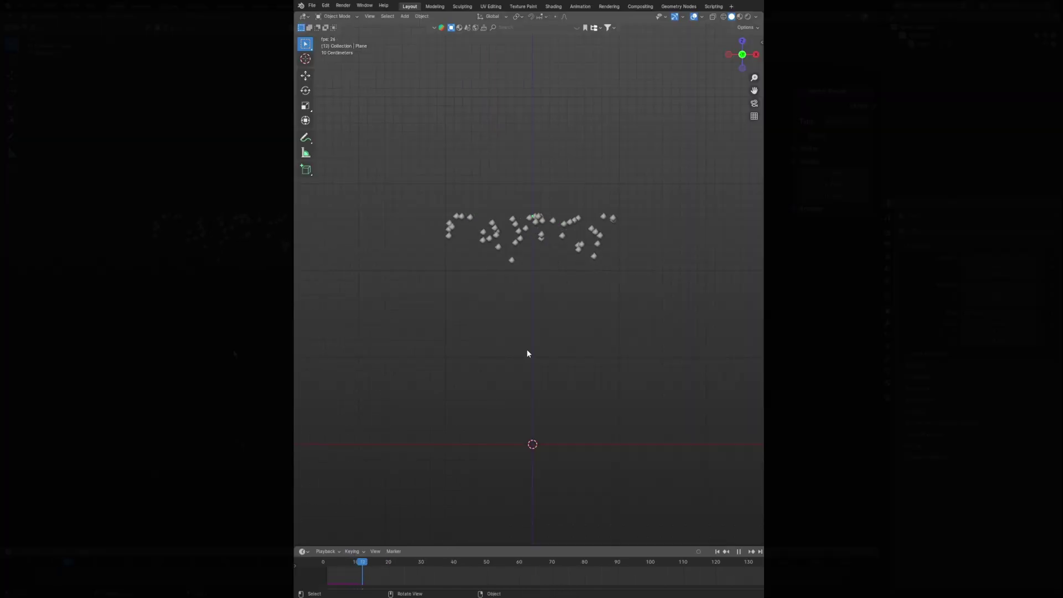
Step: Group the Named Attribute and Add nodes in a frame labelled "Initial Velocity"
scroll(520, 348, "down", 3)
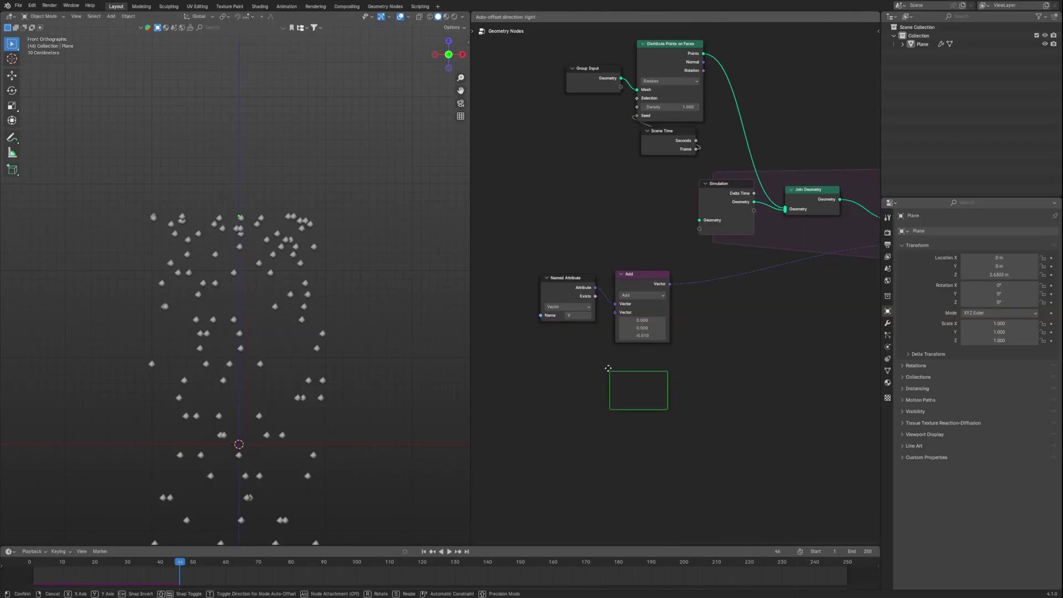
left_click(608, 368)
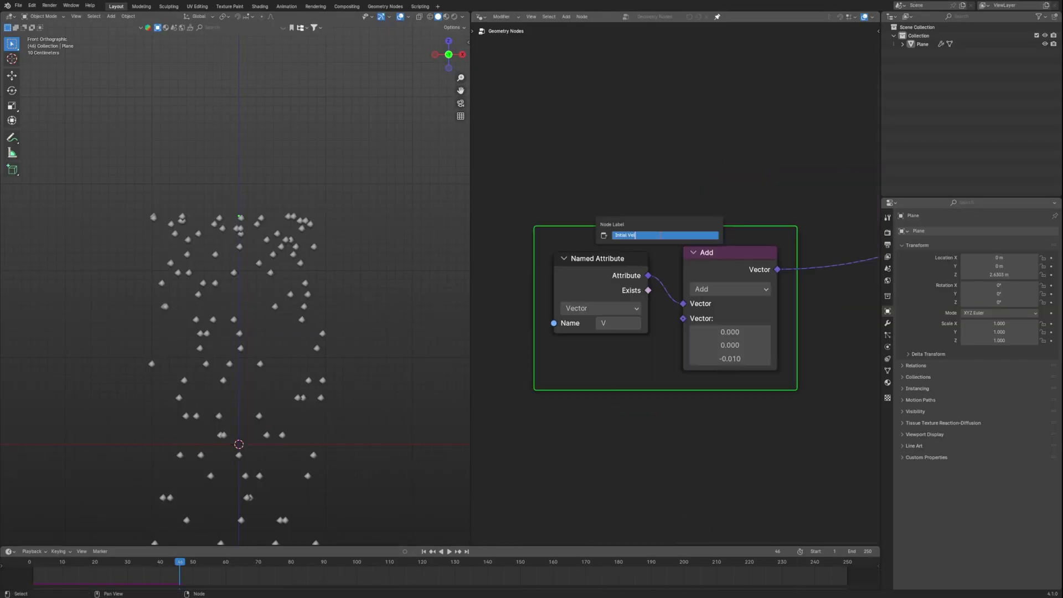
type("y")
key("Return")
Step: Add a Noise Texture node below the Initial Velocity frame with a Position node beside it
left_click(572, 368)
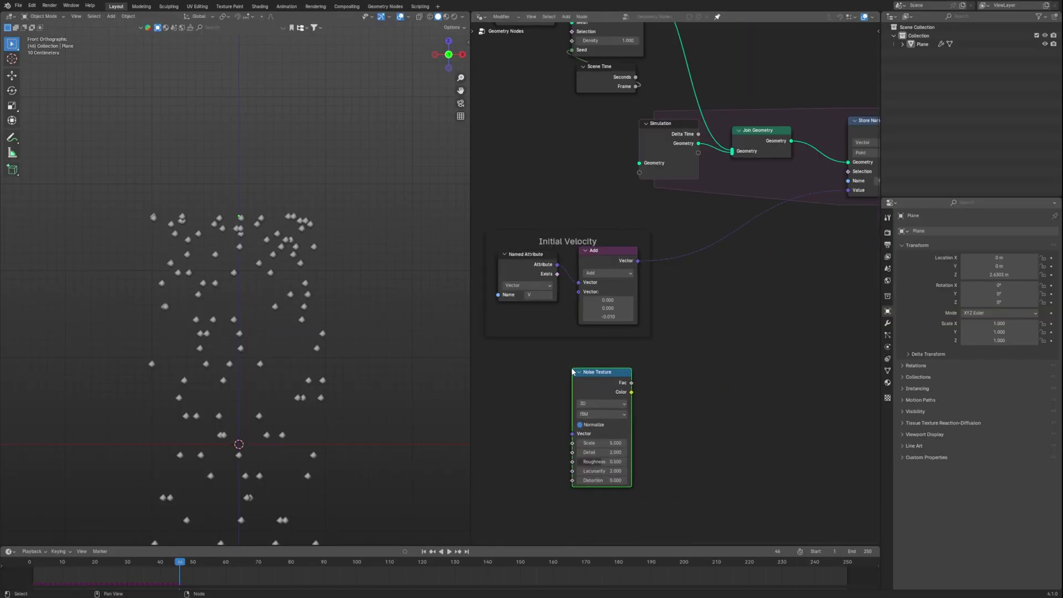
left_click(691, 379)
key("shift+a")
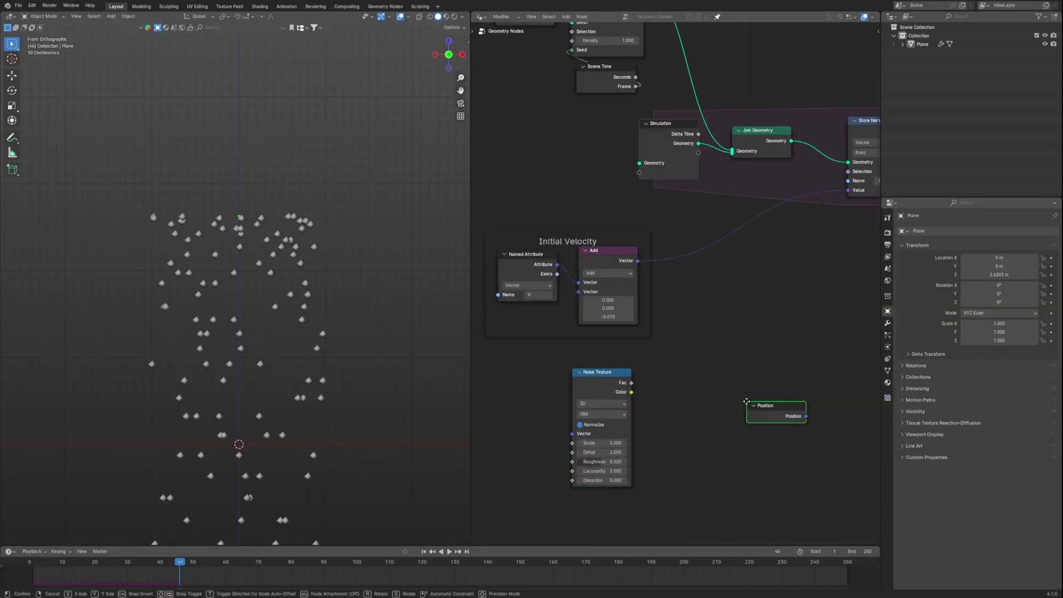
left_click(493, 378)
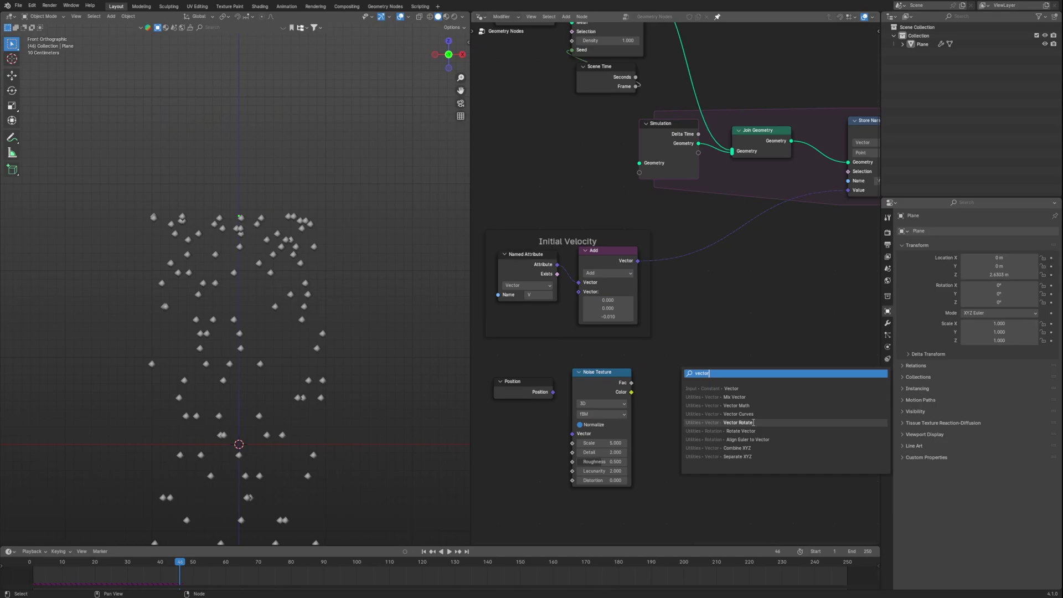
Step: Insert a Vector Rotate node between Add and Store Named Attribute and set its type to Euler
left_click(751, 422)
left_click(719, 267)
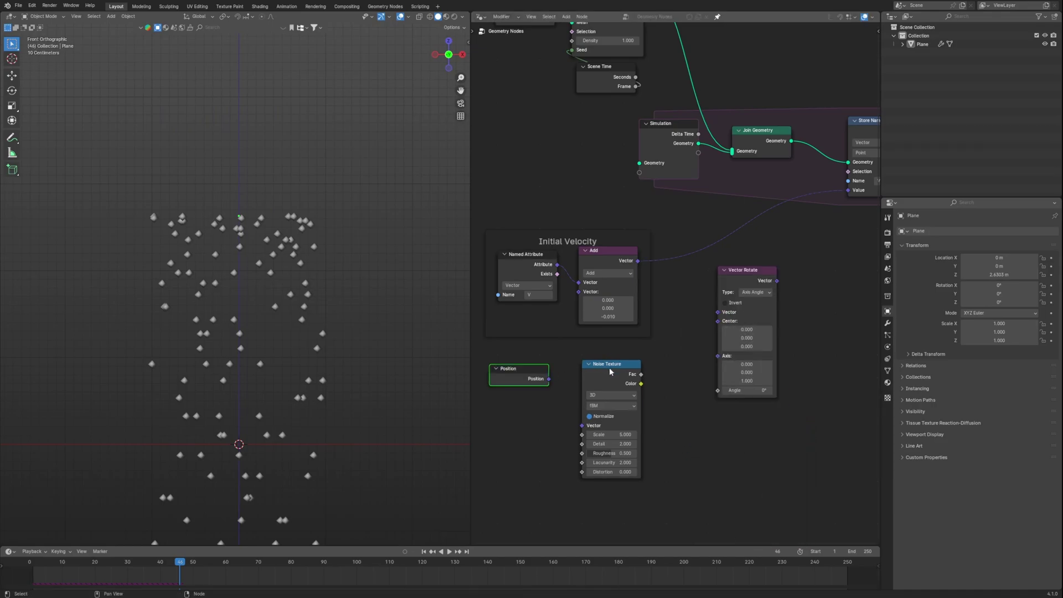
left_click_drag(609, 369, 606, 360)
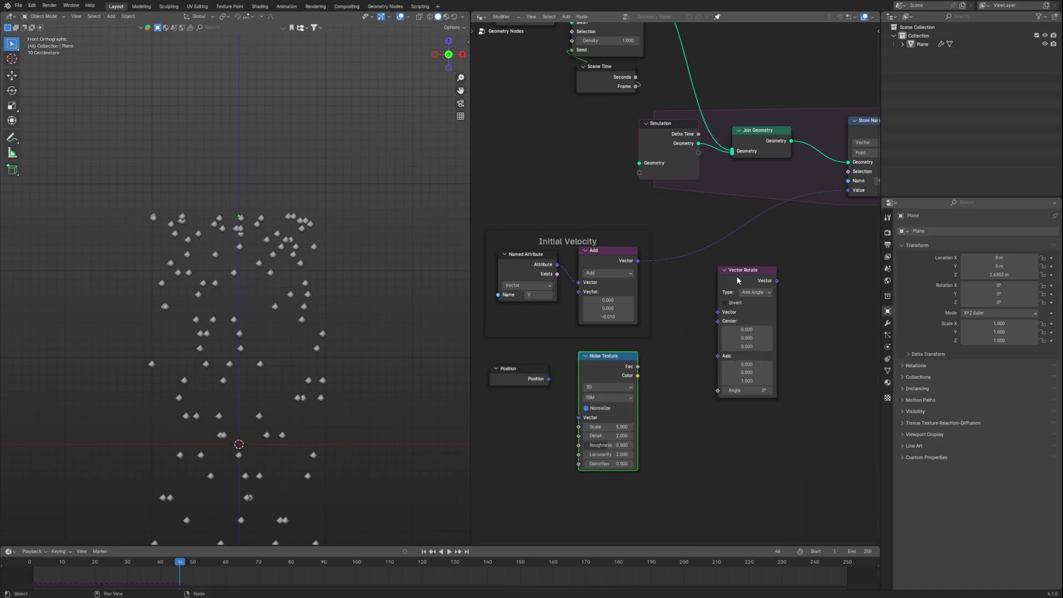
left_click_drag(739, 277, 730, 221)
left_click(747, 238)
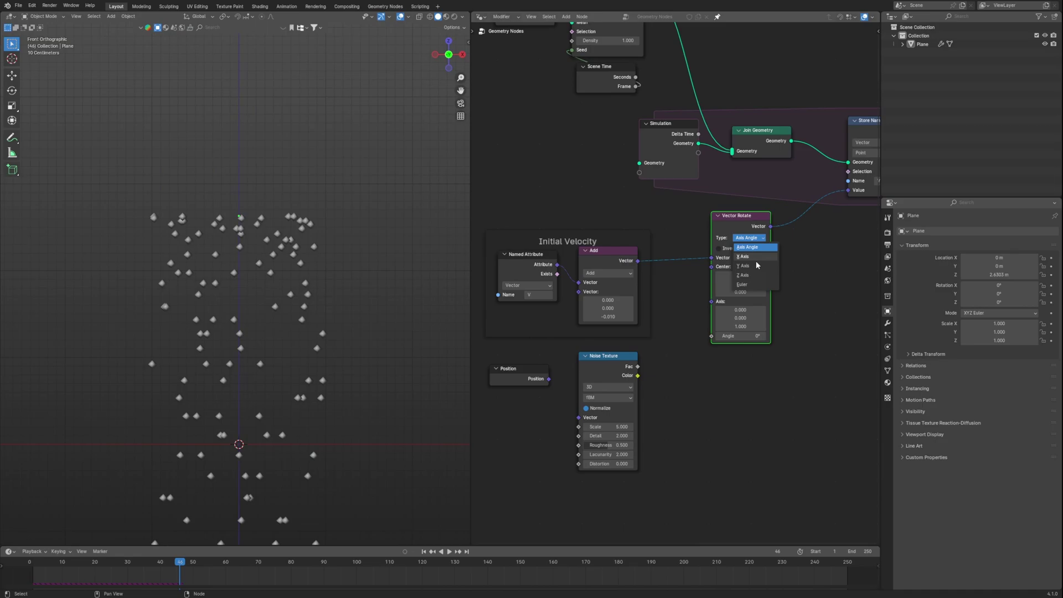
left_click(745, 286)
Step: Drive Vector Rotate's Rotation with the Noise Texture's Fac, using Position as its Vector, Scale 1.000 and Normalize off, and play the simulation
scroll(701, 278, "up", 2)
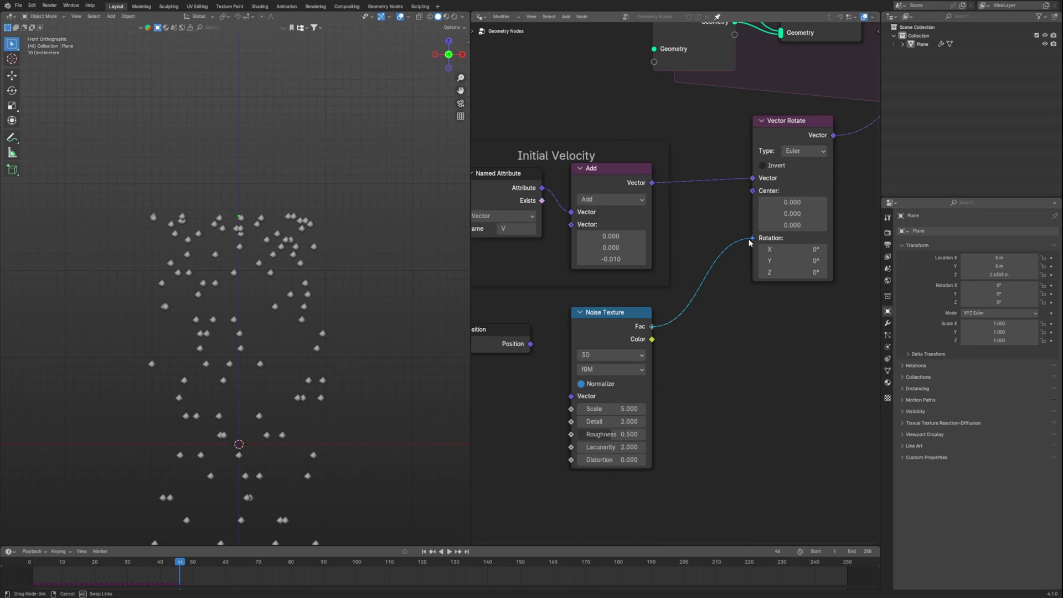
left_click_drag(749, 239, 751, 238)
left_click(665, 379)
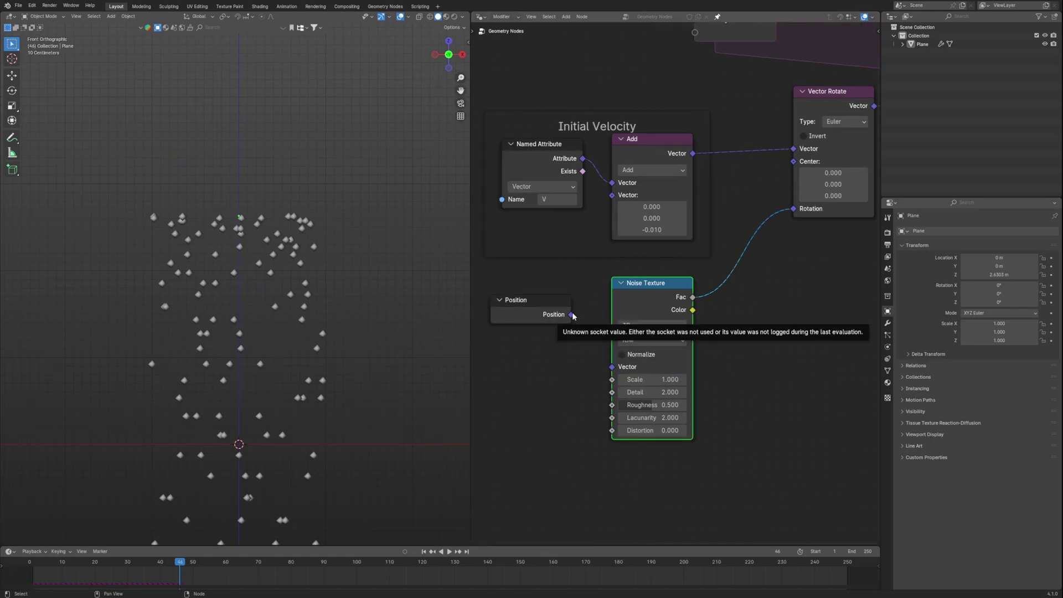
left_click_drag(572, 315, 607, 361)
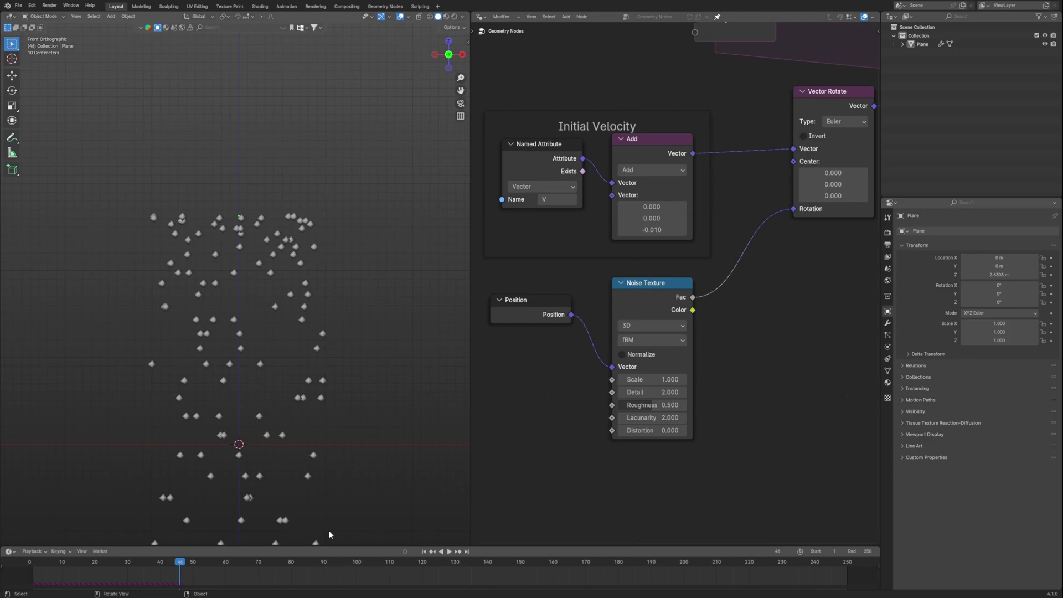
key("space")
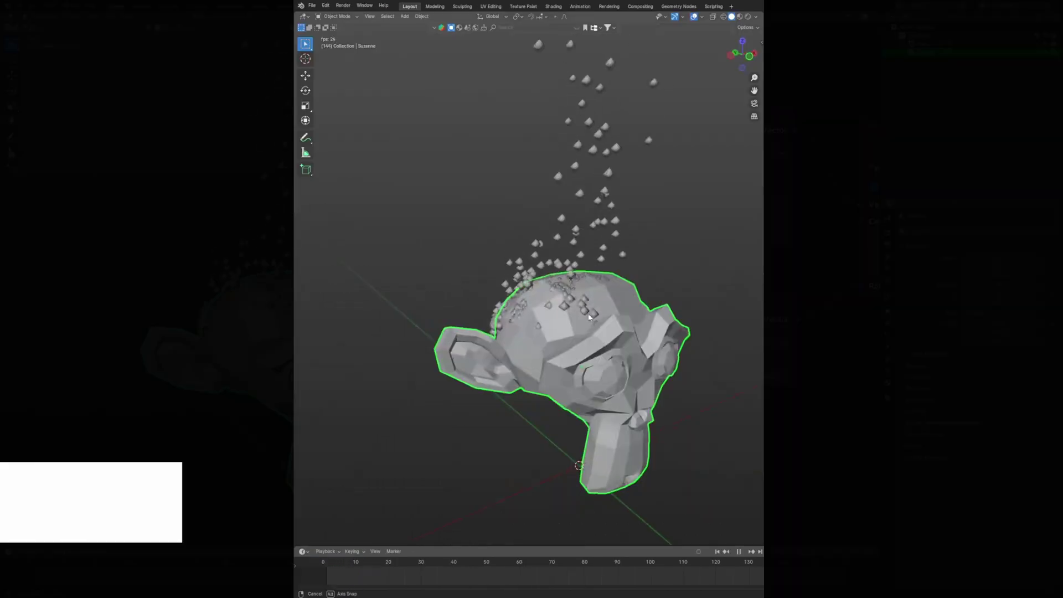
Step: Add a Monkey mesh to the scene and raise it along Z to about 1.12 m
middle_click_drag(588, 317, 571, 314)
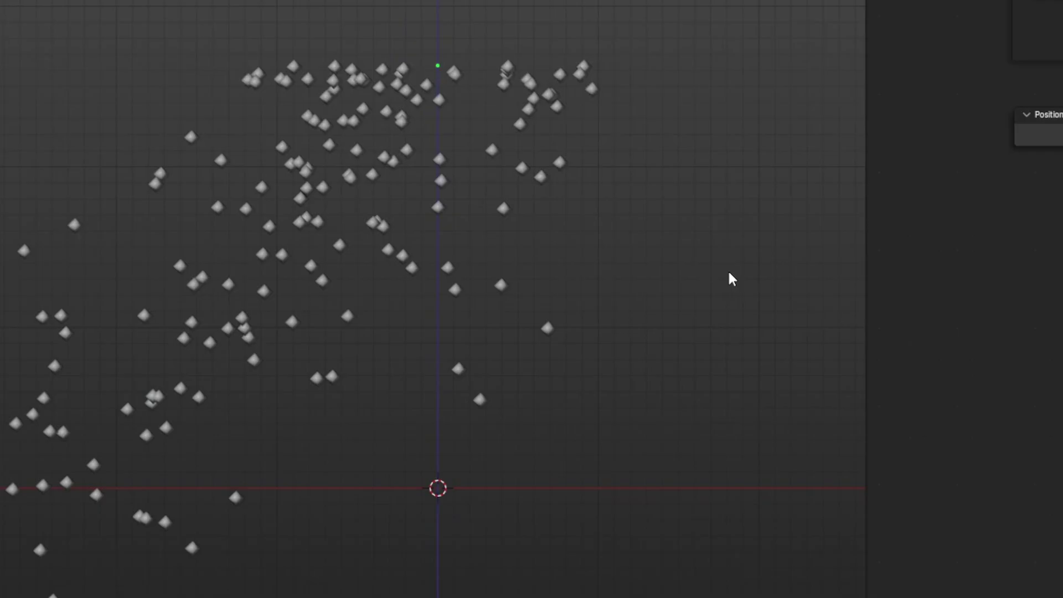
key("shift+a")
mouse_move(613, 272)
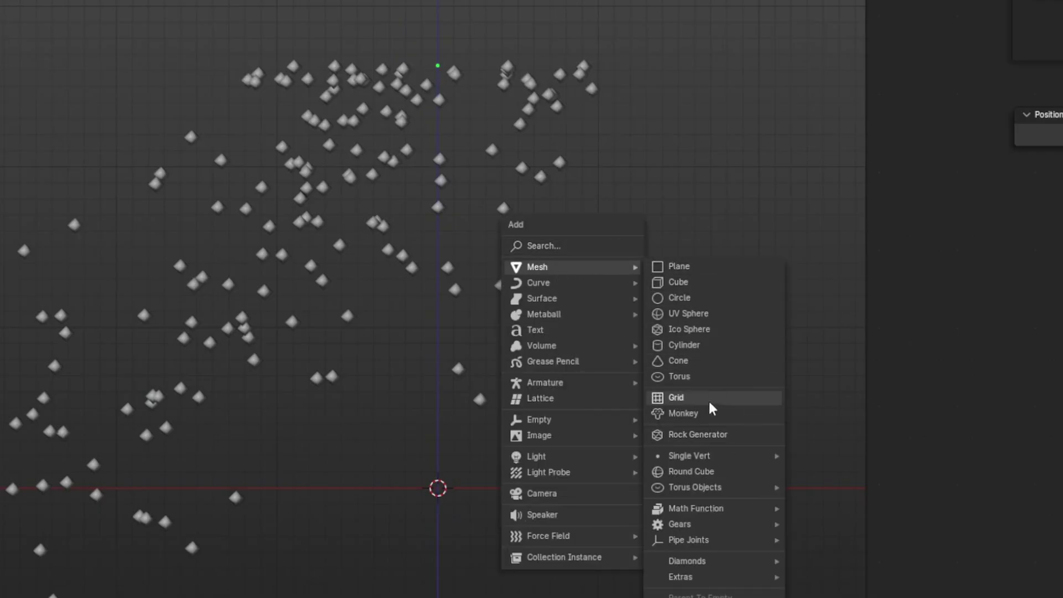
left_click(702, 414)
middle_click_drag(702, 414, 552, 183)
scroll(616, 250, "down", 2)
key("g")
key("z")
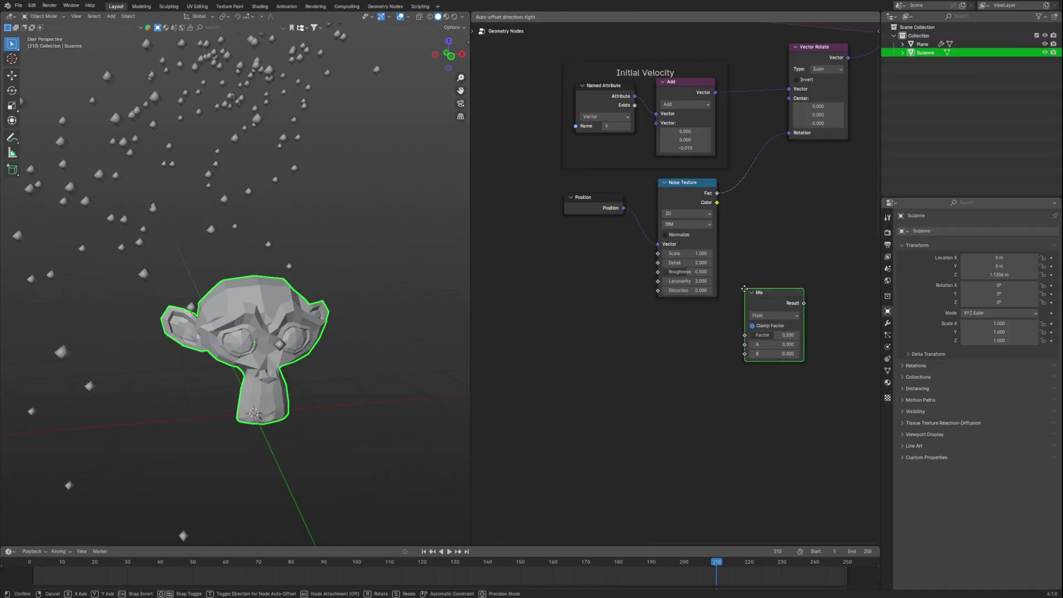
Step: Place a Mix node beside Geometry Proximity and bring Suzanne into the node tree as an Object Info node set to Relative
left_click(747, 293)
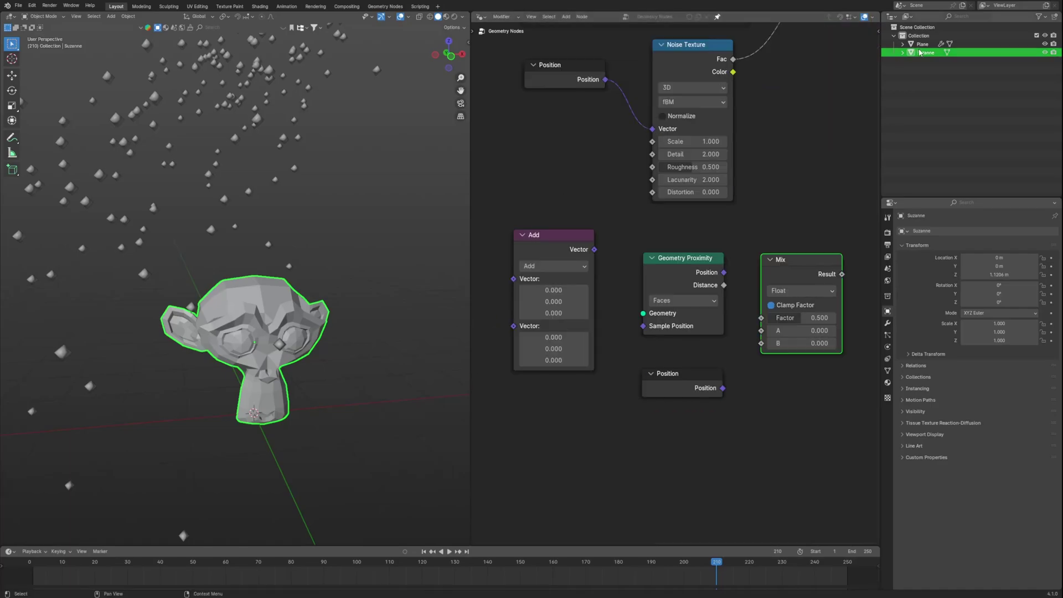
left_click_drag(925, 53, 794, 155)
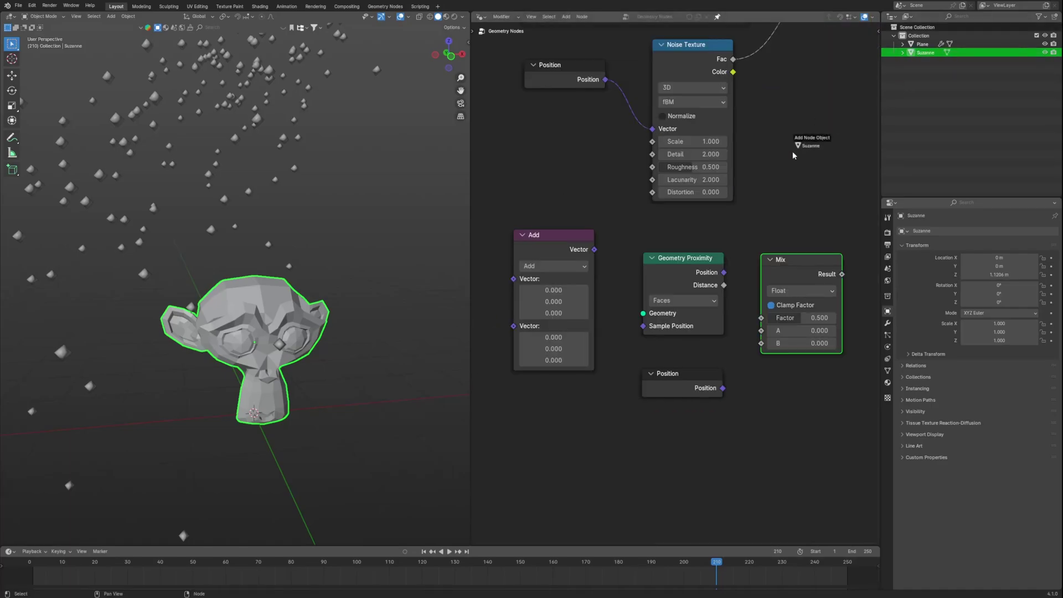
left_click_drag(545, 454, 544, 454)
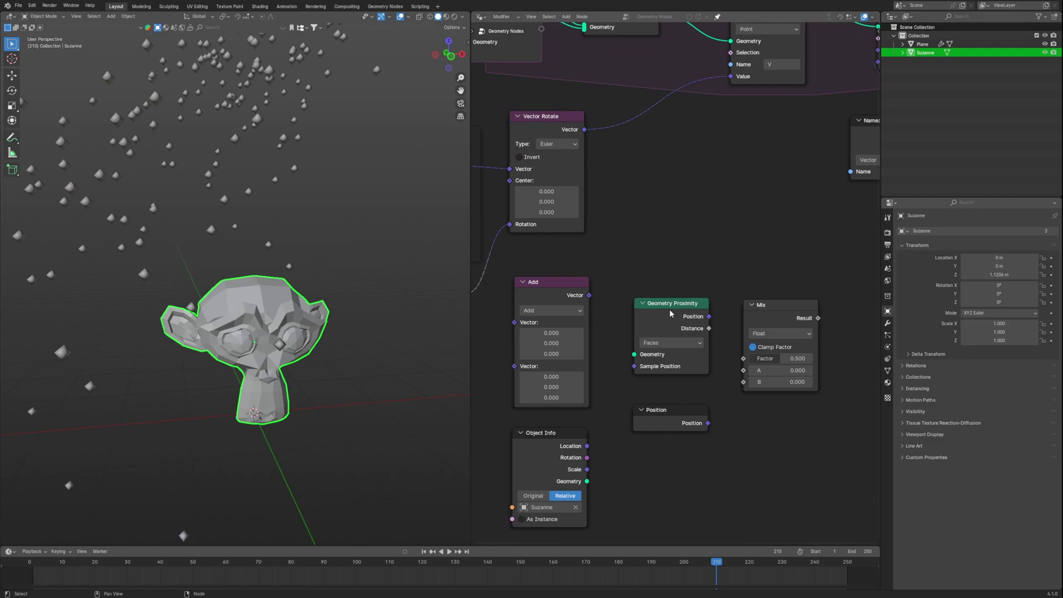
Step: Feed Geometry Proximity with Vector Rotate's Vector as Sample Position and the Suzanne Object Info's Geometry as Geometry
left_click_drag(667, 305, 677, 190)
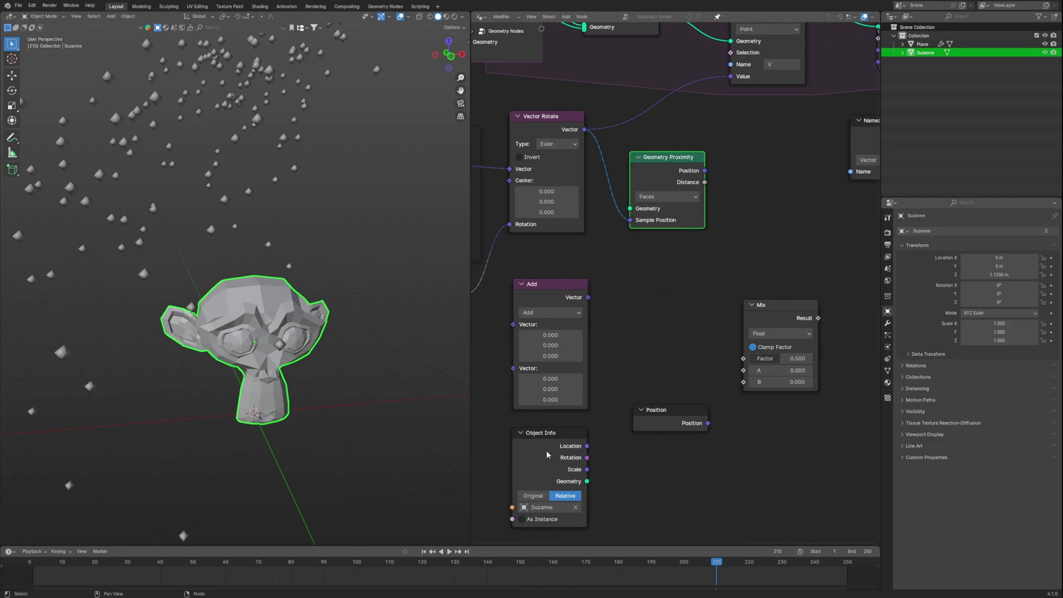
left_click_drag(548, 456, 663, 262)
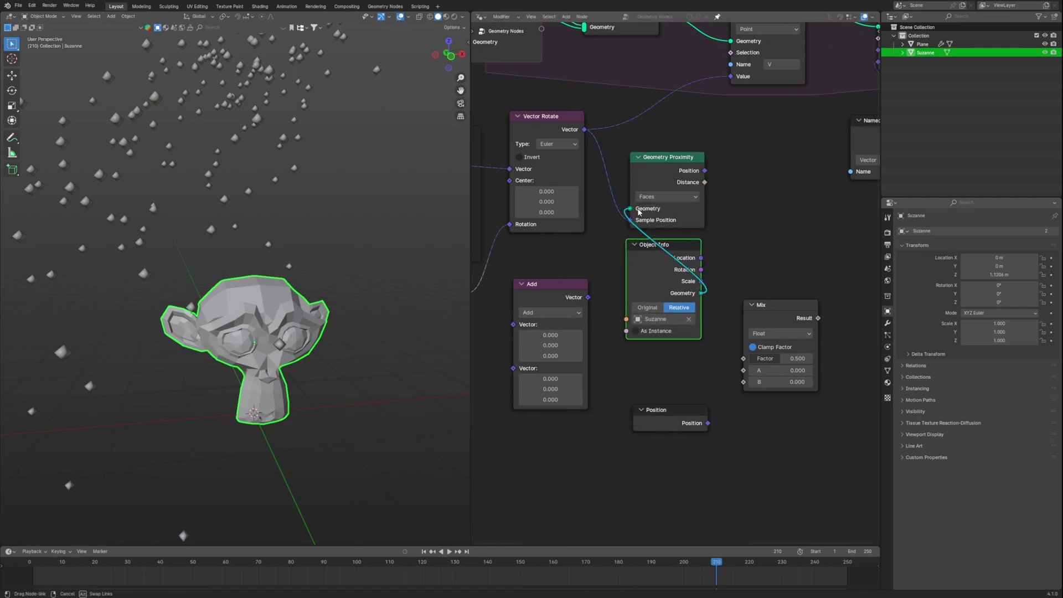
left_click_drag(638, 212, 633, 207)
Step: Mix Vector Rotate's Vector as A with Geometry Proximity's Distance as B into Store Named Attribute's Value, with Factor 0.025
left_click_drag(795, 314, 784, 172)
middle_click_drag(769, 140, 693, 213)
left_click_drag(721, 257, 720, 201)
left_click_drag(544, 212, 644, 224)
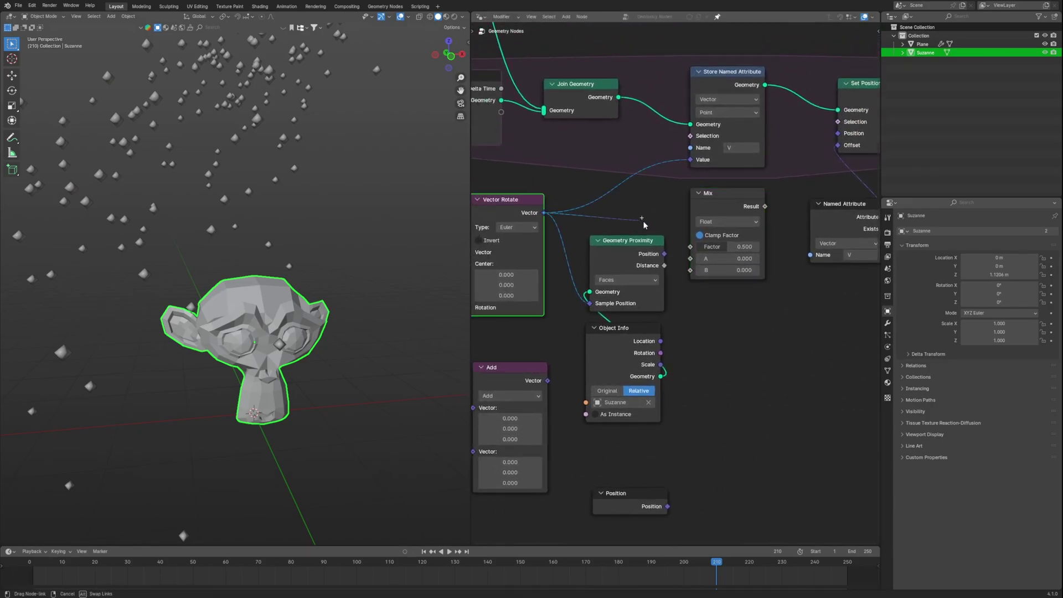
left_click_drag(687, 266, 698, 261)
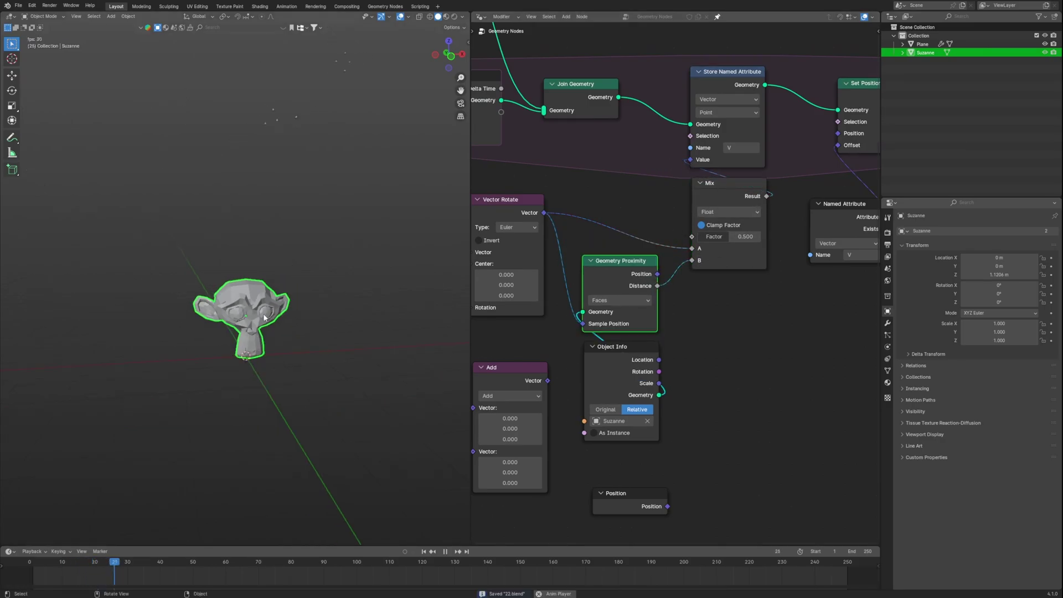
scroll(264, 317, "up", 4)
left_click_drag(727, 235, 699, 235)
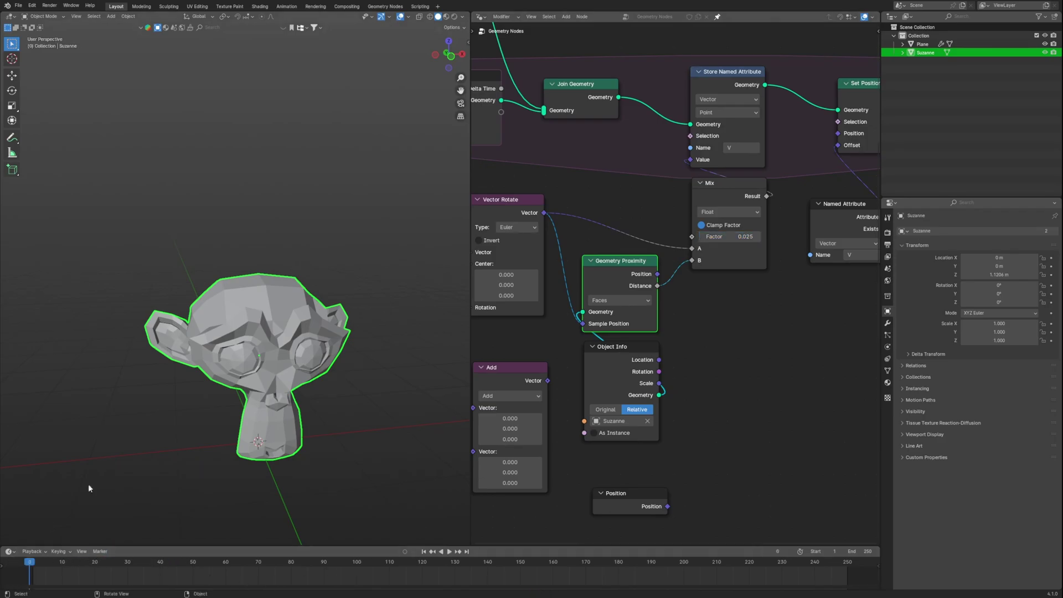
Step: Insert the Add node between Vector Rotate and Geometry Proximity's Sample Position and link Position to its second Vector input
scroll(289, 299, "down", 7)
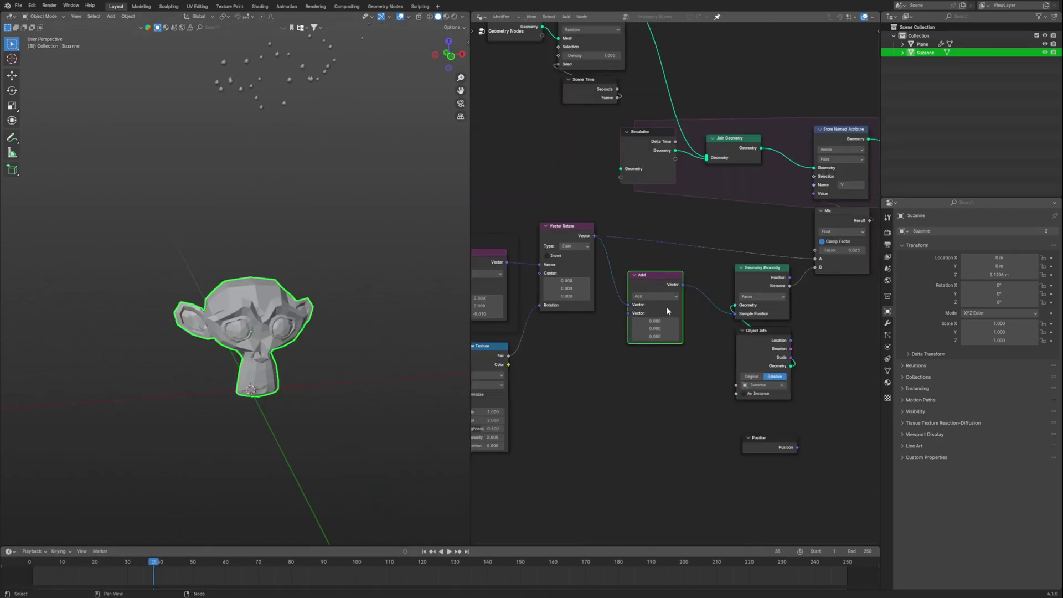
scroll(669, 309, "up", 4)
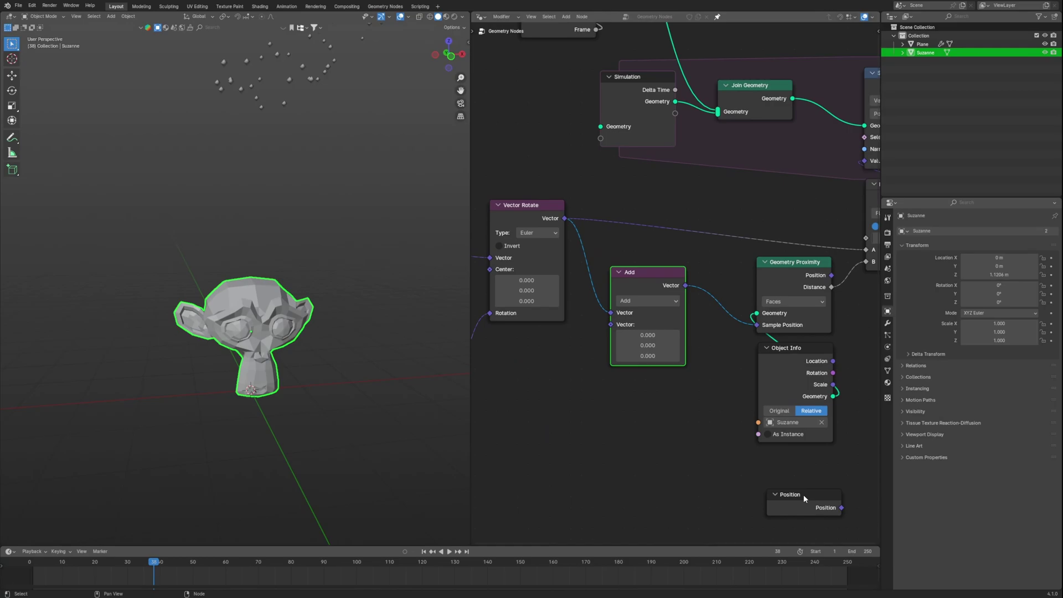
left_click_drag(803, 494, 654, 384)
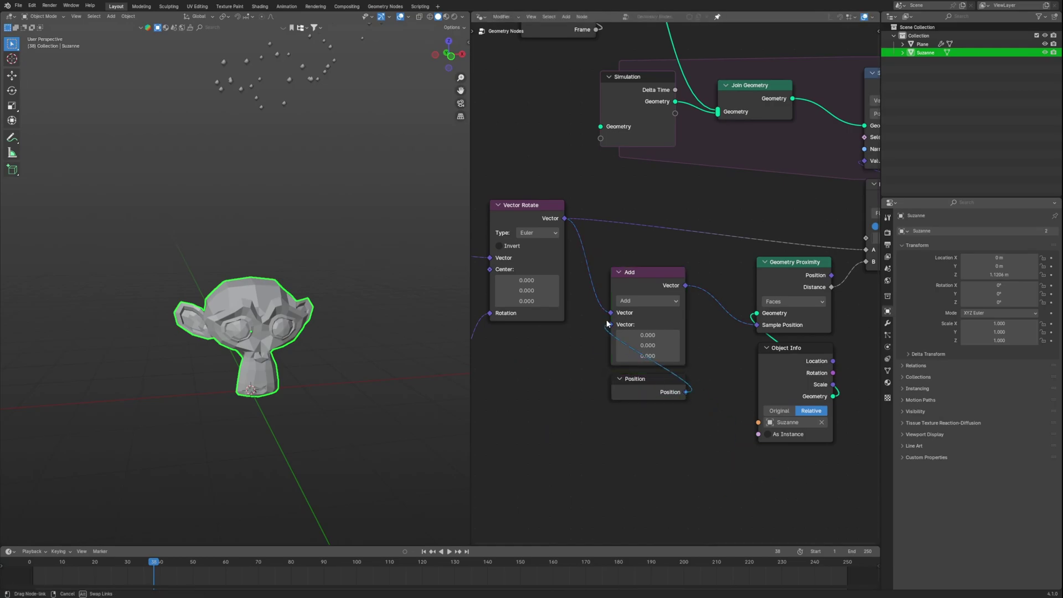
left_click_drag(607, 324, 611, 325)
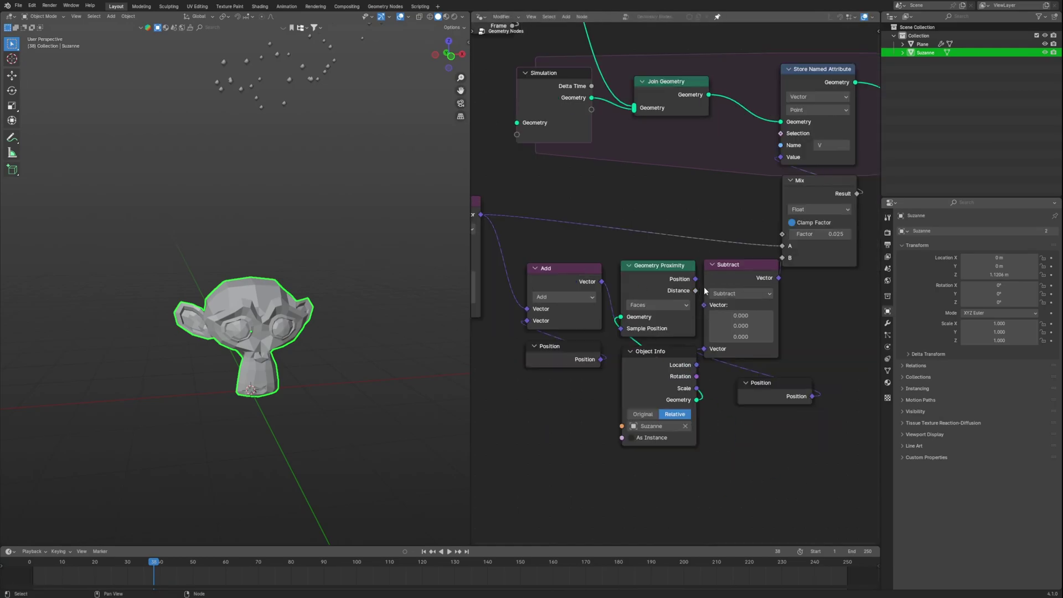
Step: Link Geometry Proximity's Position output to the Subtract node's first Vector input and arrange the collision nodes beside the Mix node
left_click(682, 282)
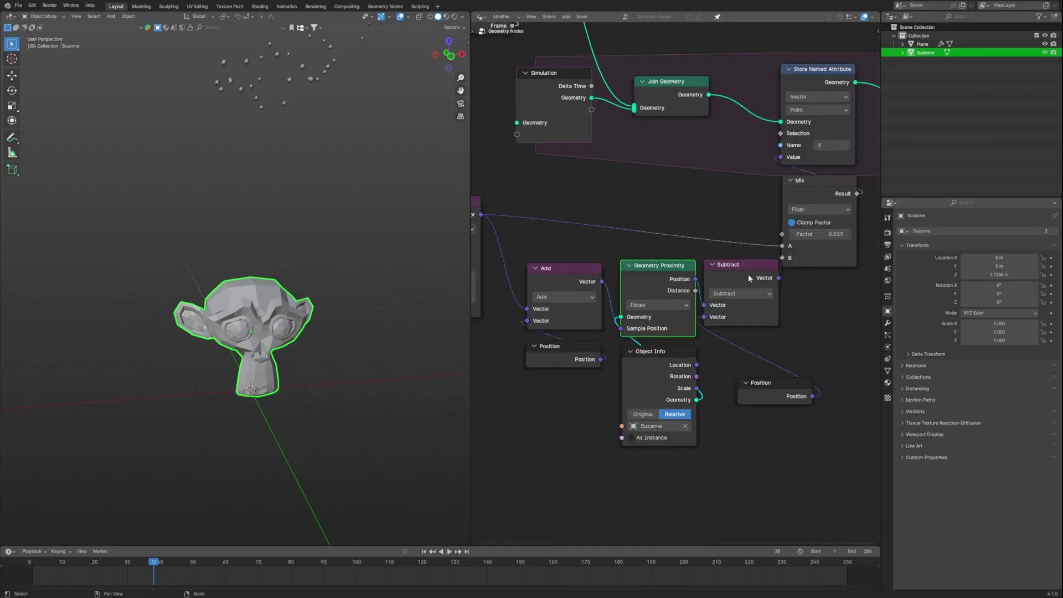
left_click_drag(563, 258, 755, 422)
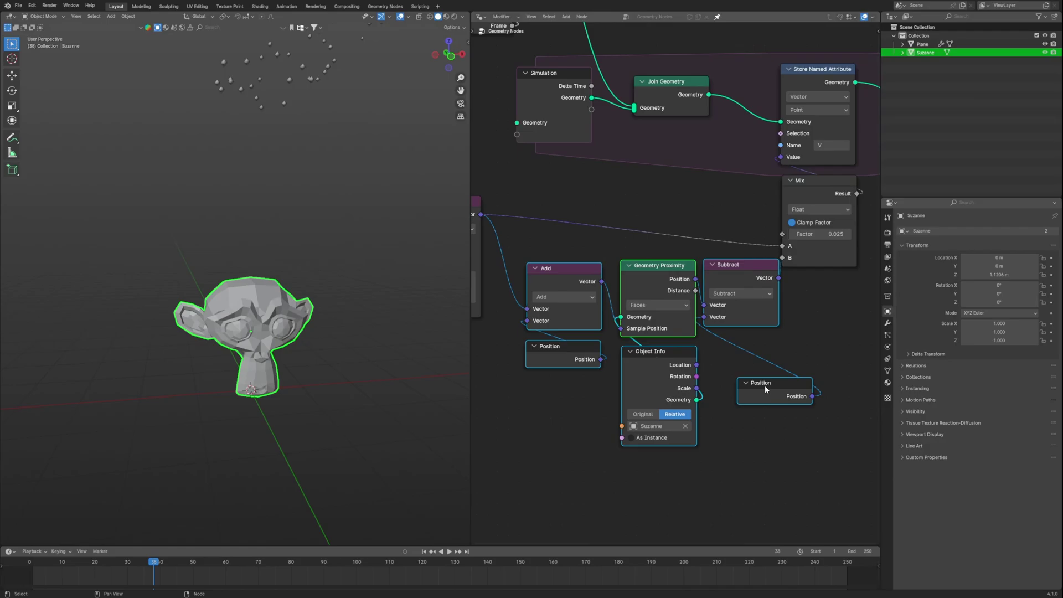
left_click_drag(765, 386, 739, 380)
left_click(739, 380)
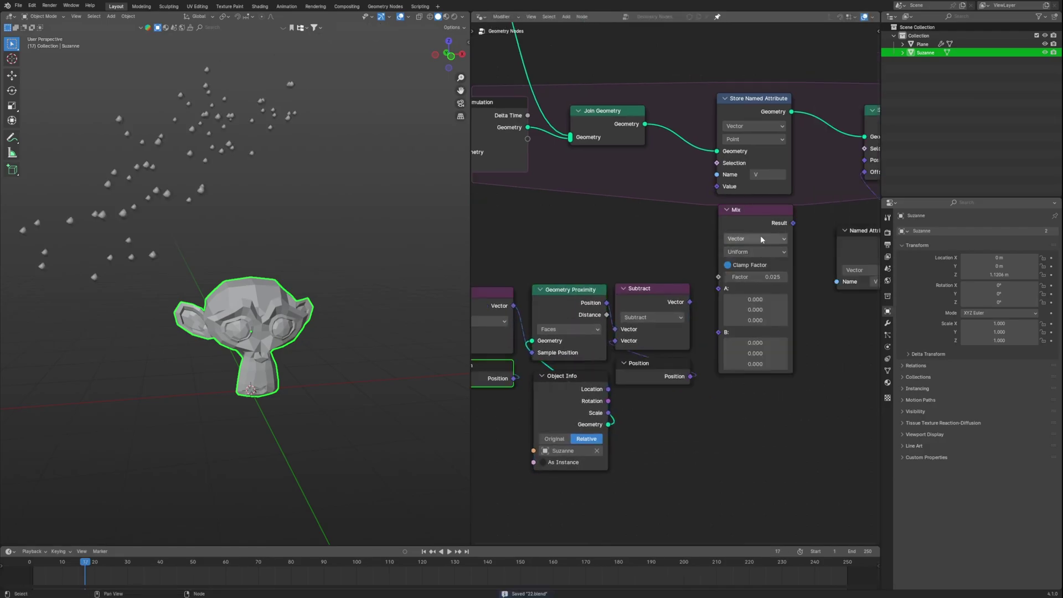
Step: Link Mix's Result to Store Named Attribute's Value and Subtract's Vector to Mix's B input, and save the file
left_click(760, 243)
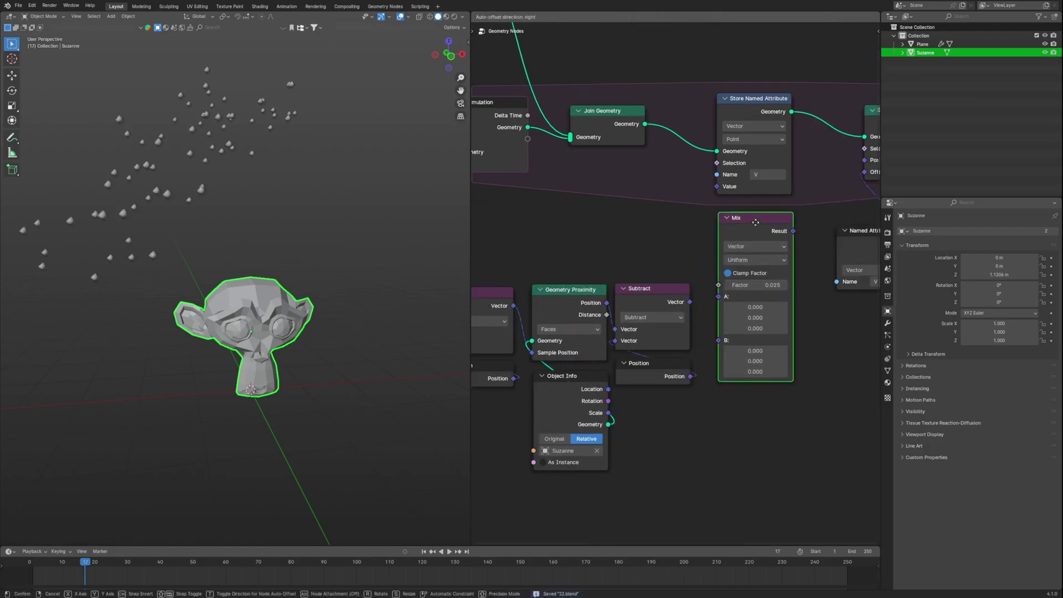
left_click(760, 256)
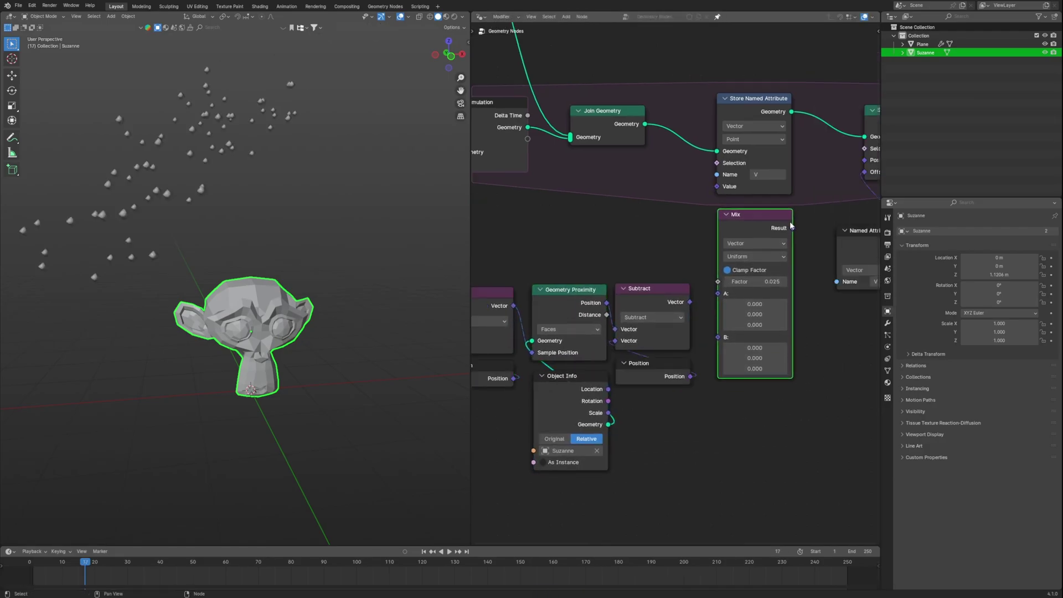
left_click(689, 306)
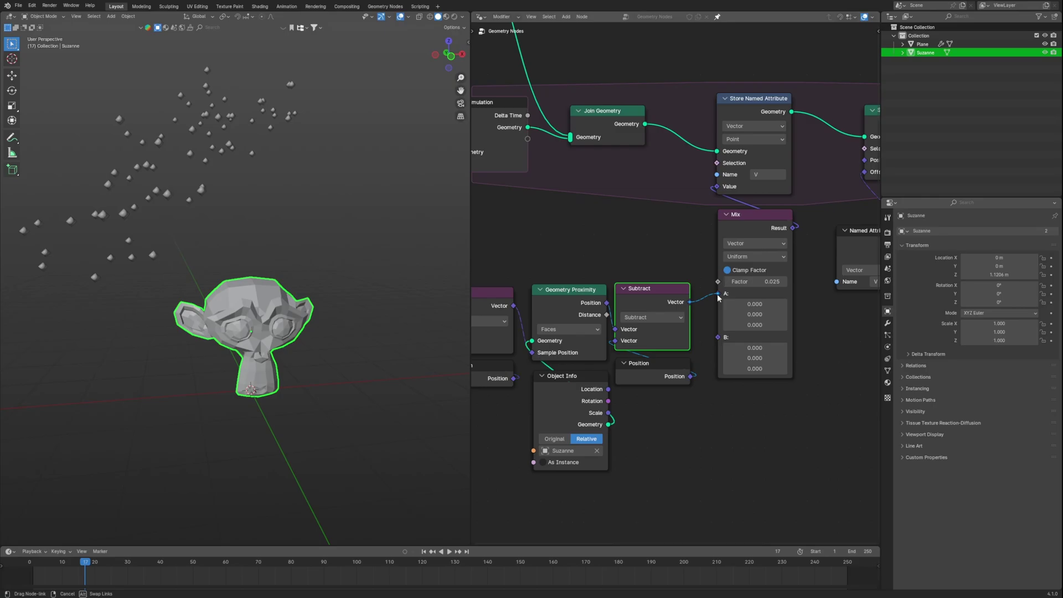
left_click_drag(718, 297, 718, 294)
key("ctrl+s")
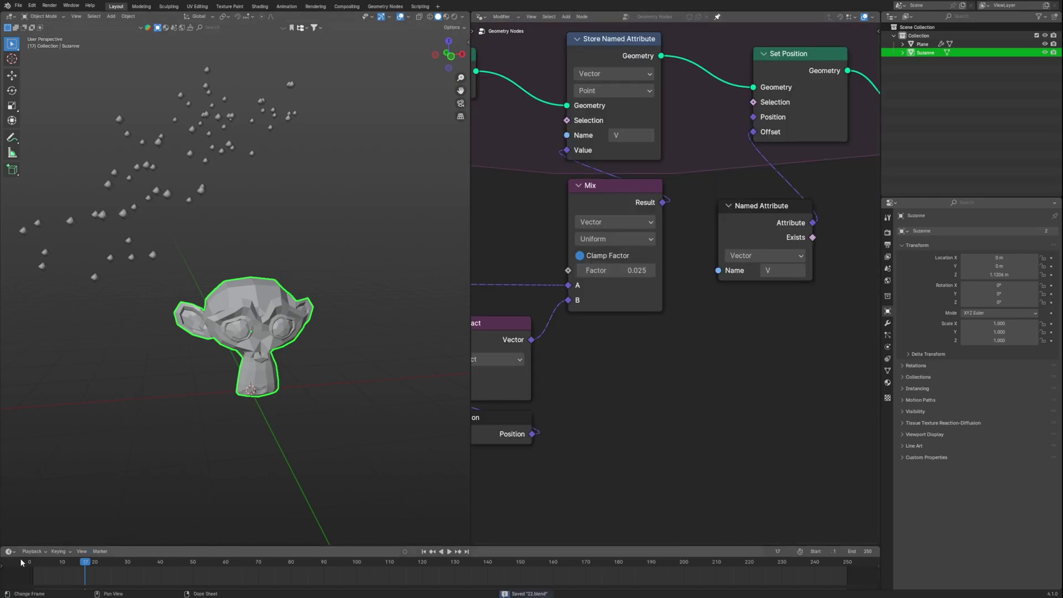
Step: Play the simulation from the start to check how the particles move around the monkey
left_click(21, 562)
key("space")
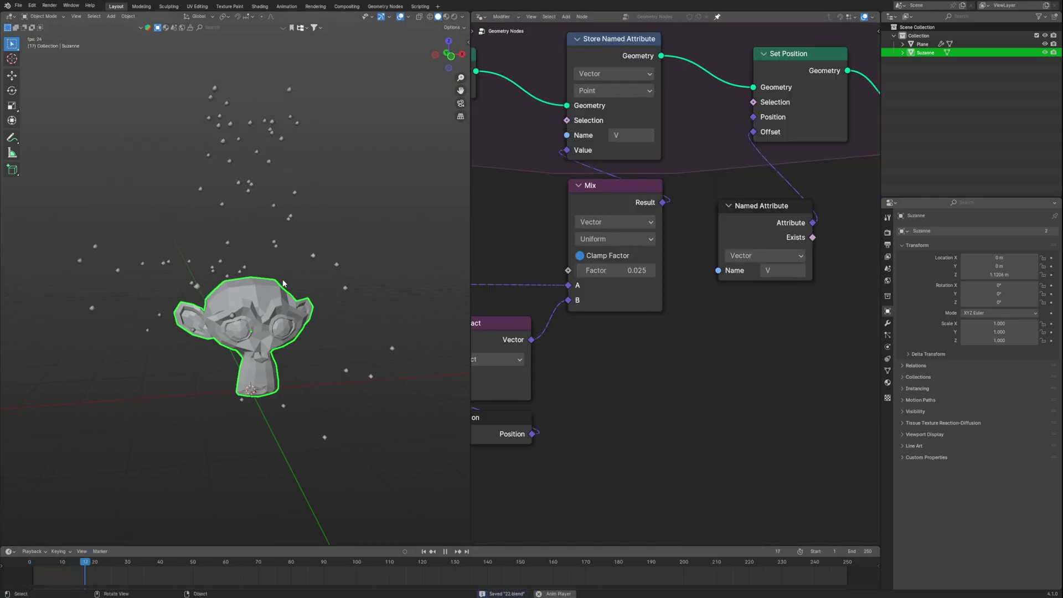
middle_click_drag(283, 283, 273, 311)
key("space")
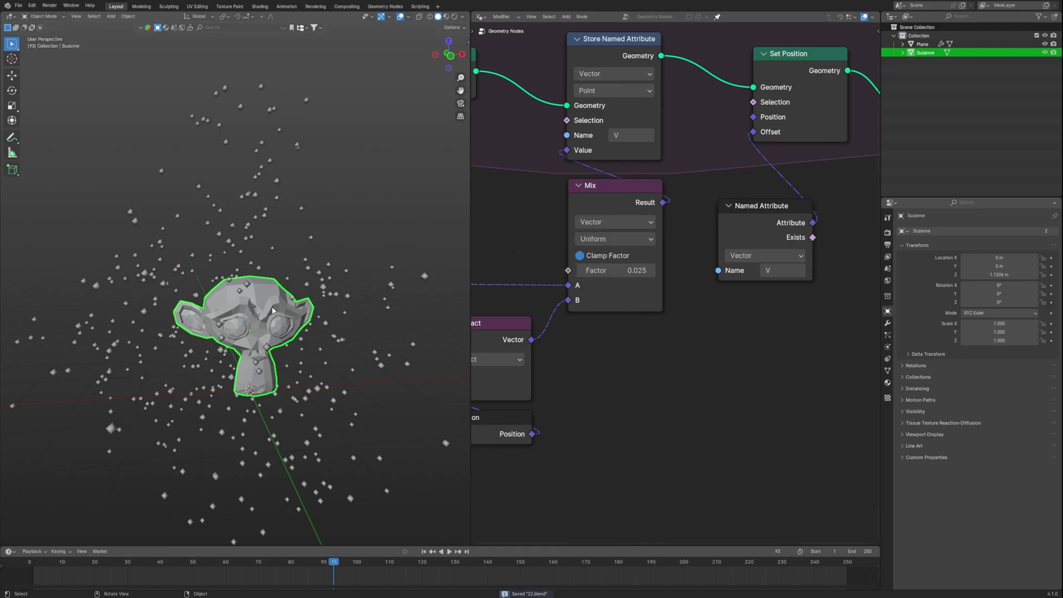
Step: Set the third component of the Initial Velocity Add node's second vector to -0.001, save, and return to the first frames
scroll(622, 339, "down", 3)
middle_click_drag(557, 277, 630, 299)
left_click(703, 294)
type("0.3")
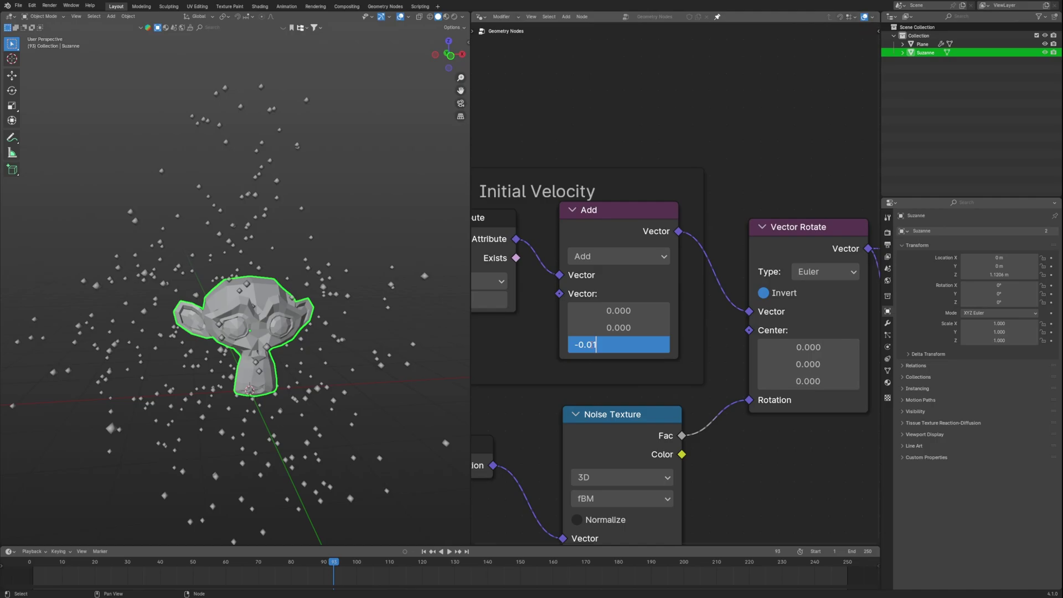
key("Return")
scroll(676, 285, "down", 3)
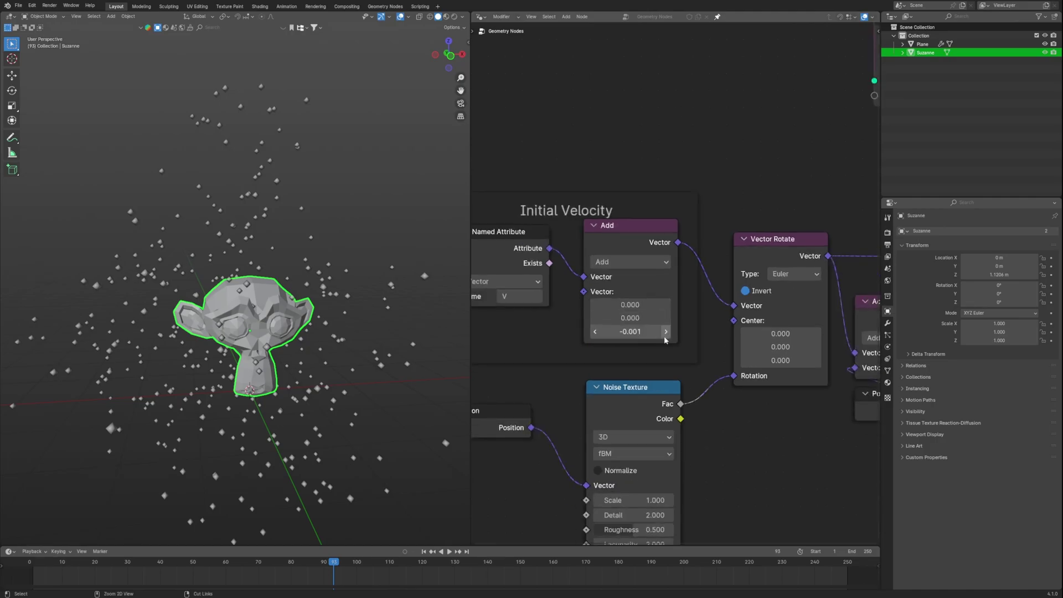
key("ctrl+s")
left_click(29, 561)
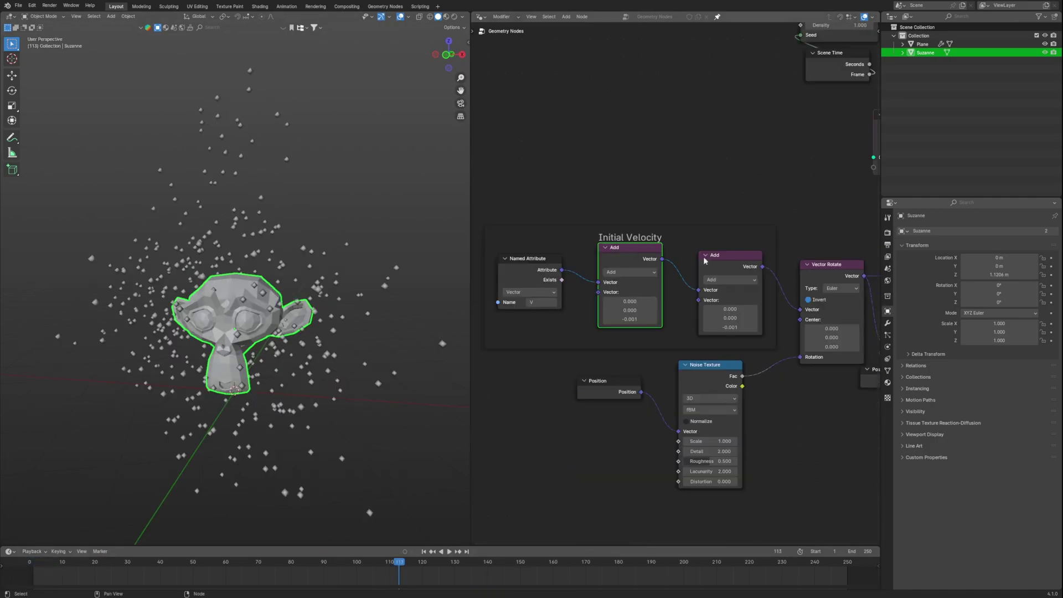
Step: Change the first Add node in the Initial Velocity frame to Scale with a factor of 0.8
scroll(706, 282, "up", 3)
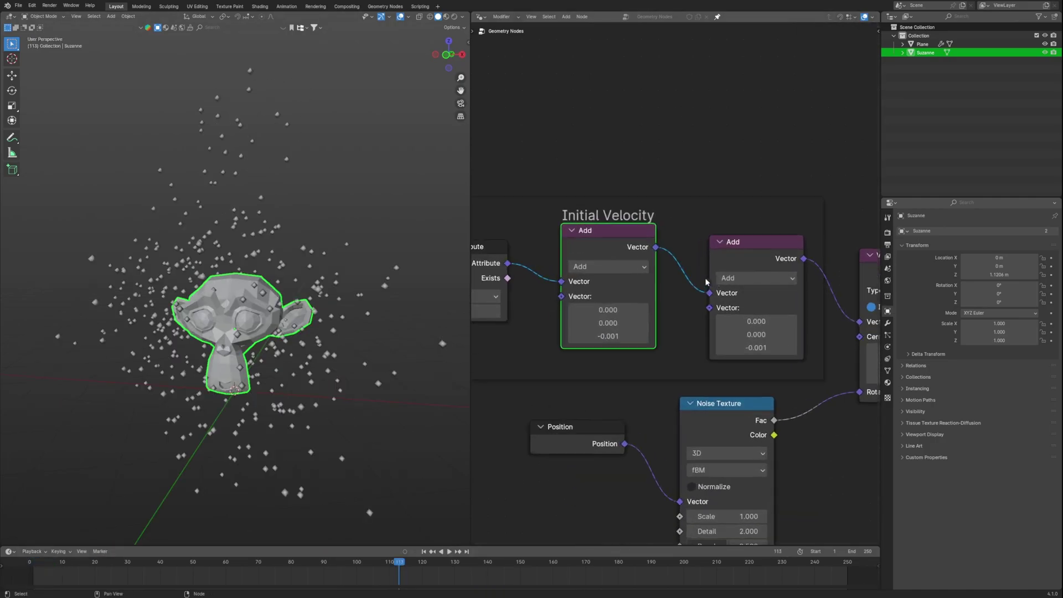
left_click(753, 269)
left_click(617, 251)
left_click(608, 267)
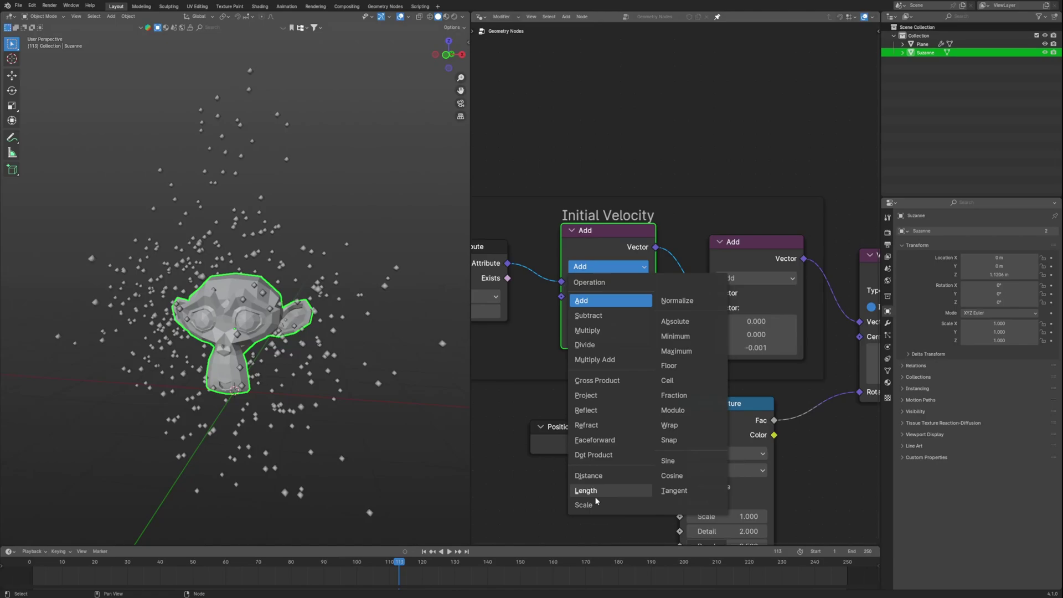
left_click(598, 505)
left_click_drag(609, 248, 610, 270)
left_click_drag(615, 319, 526, 318)
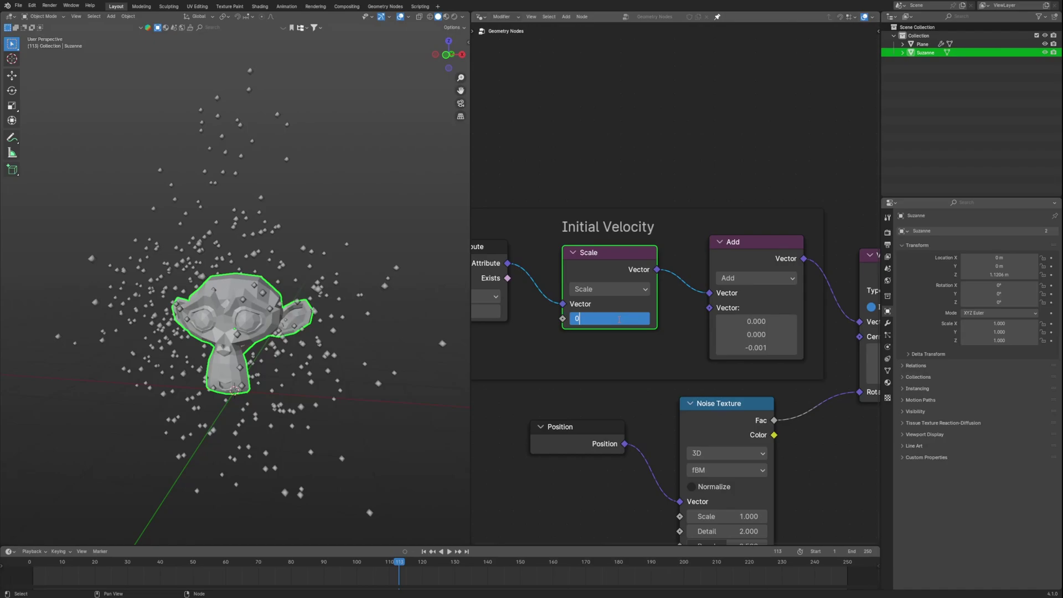
key("Return")
Step: Save the file and replay the simulation from the start with the scaled velocity
key("ctrl+s")
key("shift+Left")
key("space")
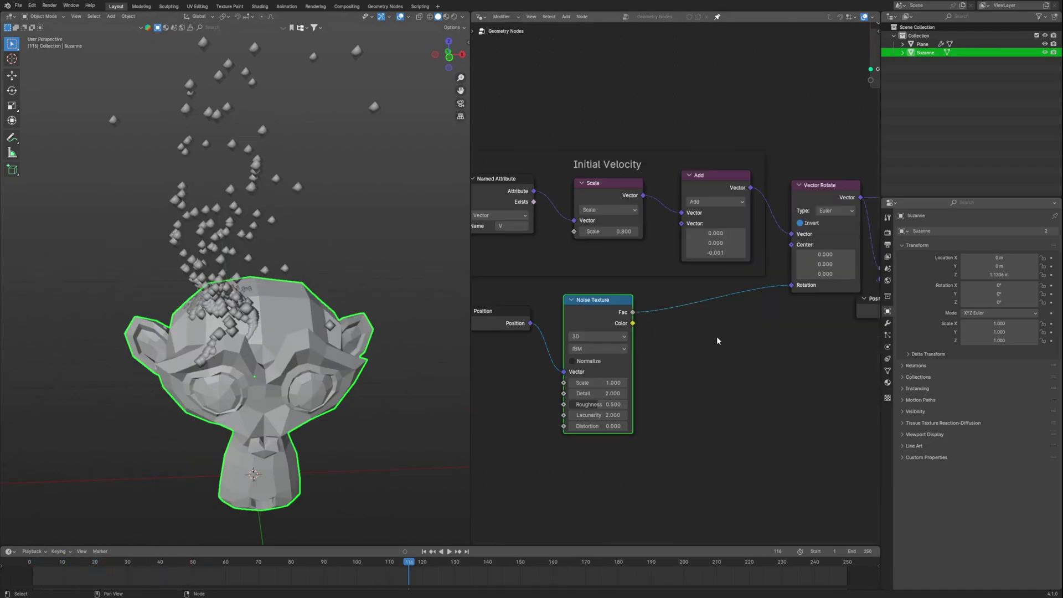
Step: Insert a Vector Math node set to Scale between Noise Texture's Fac and Vector Rotate's Rotation
left_click(717, 338)
scroll(729, 344, "up", 2)
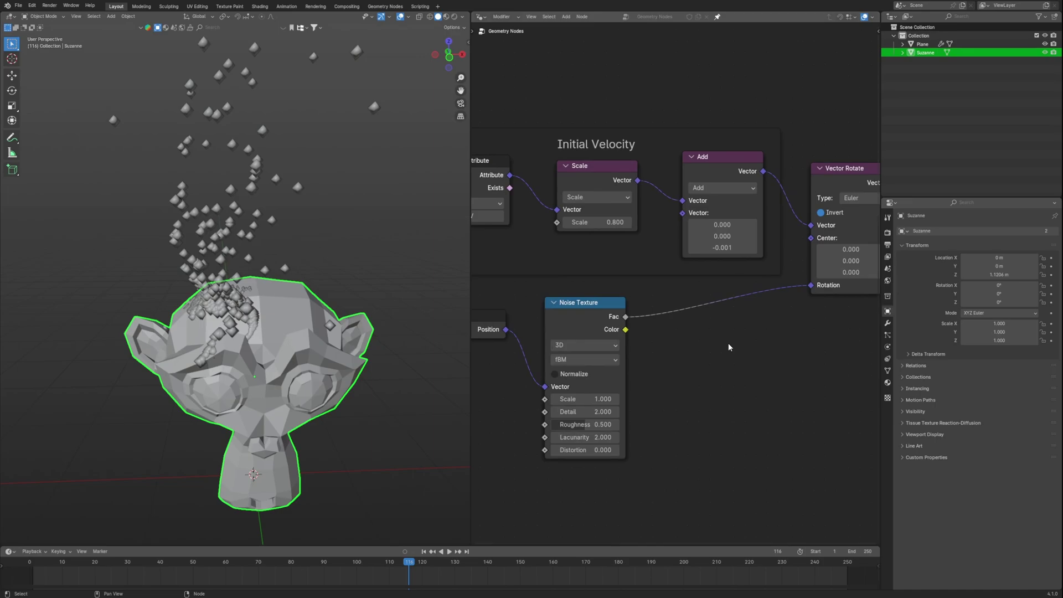
key("shift+a")
left_click(729, 343)
type("vecto")
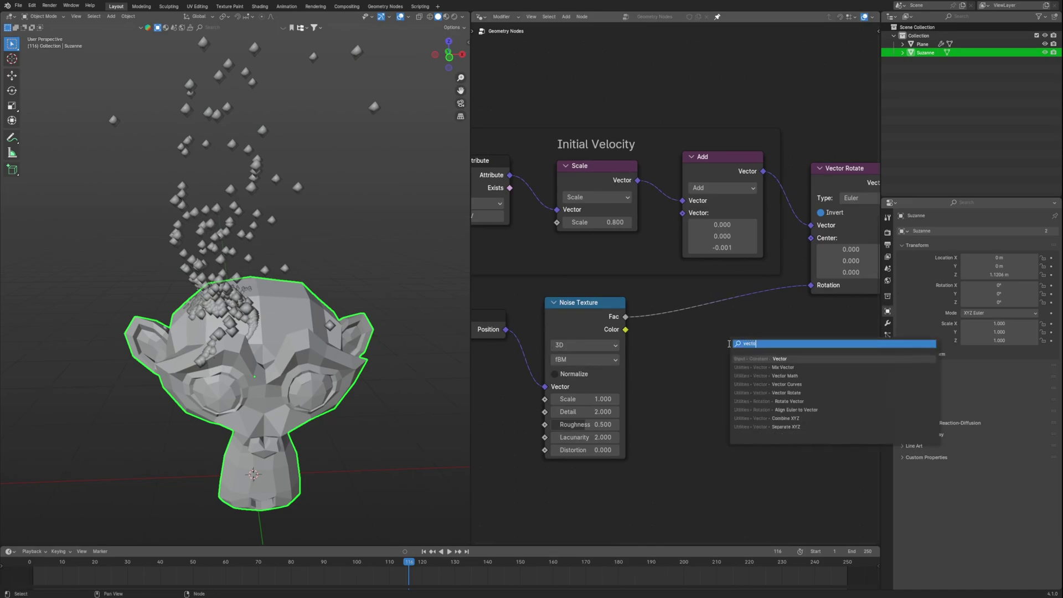
left_click(799, 376)
left_click(728, 327)
left_click(728, 327)
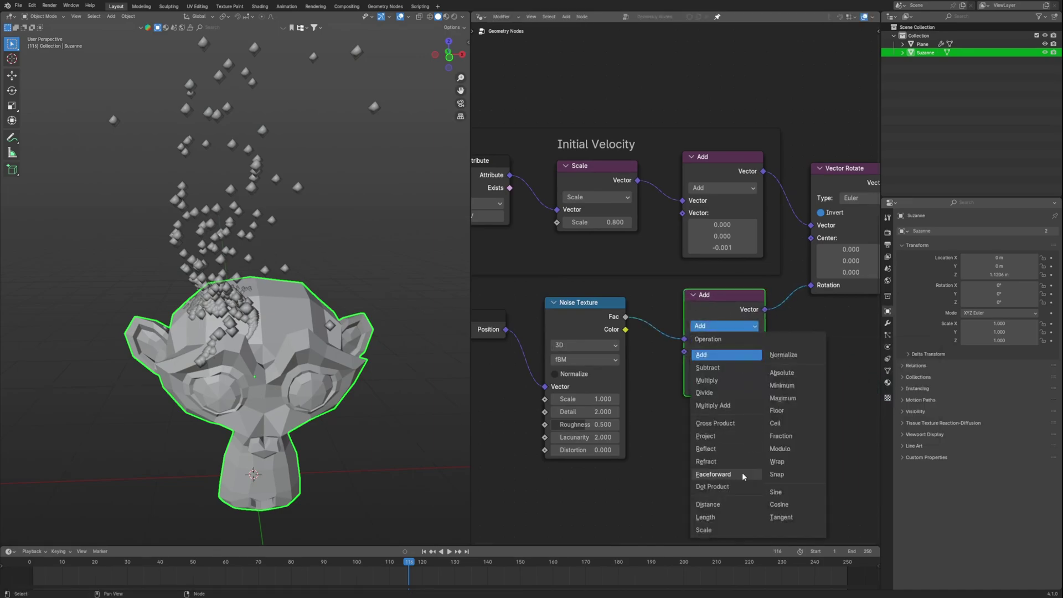
left_click(720, 522)
Step: Set the Scale node after the Noise Texture to 0.34 and align the Noise Texture node beside it
scroll(674, 283, "up", 2)
left_click(543, 336)
left_click_drag(543, 336, 546, 330)
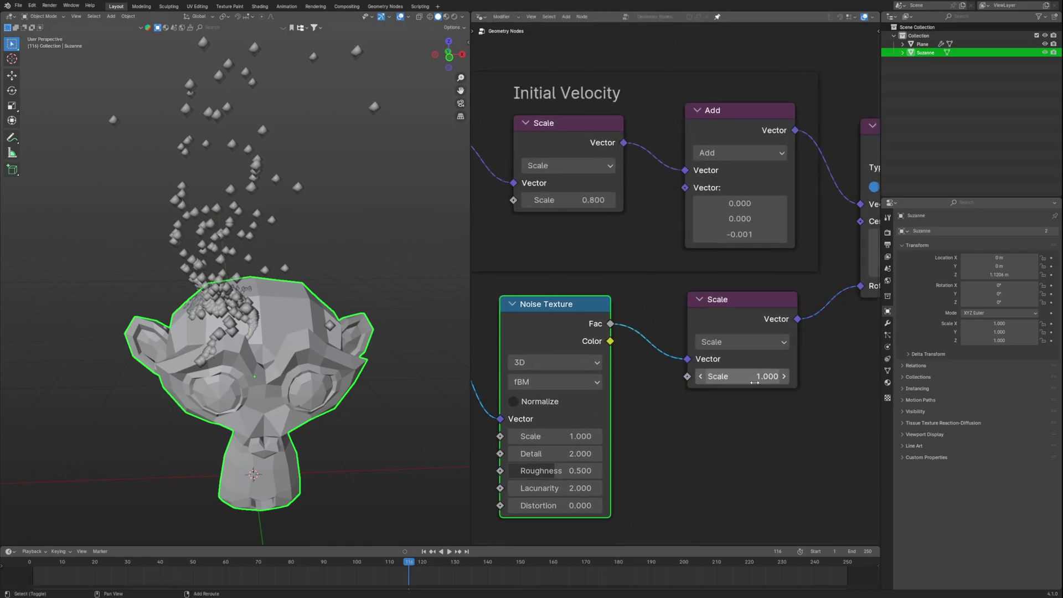
left_click(717, 376)
type("0.34")
key("Return")
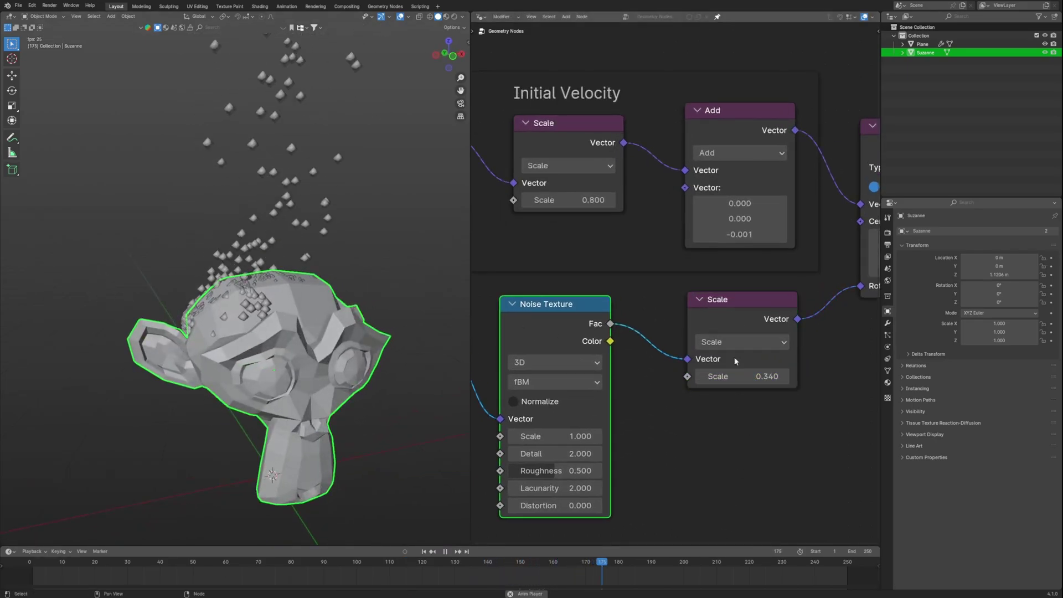
left_click_drag(736, 376, 714, 376)
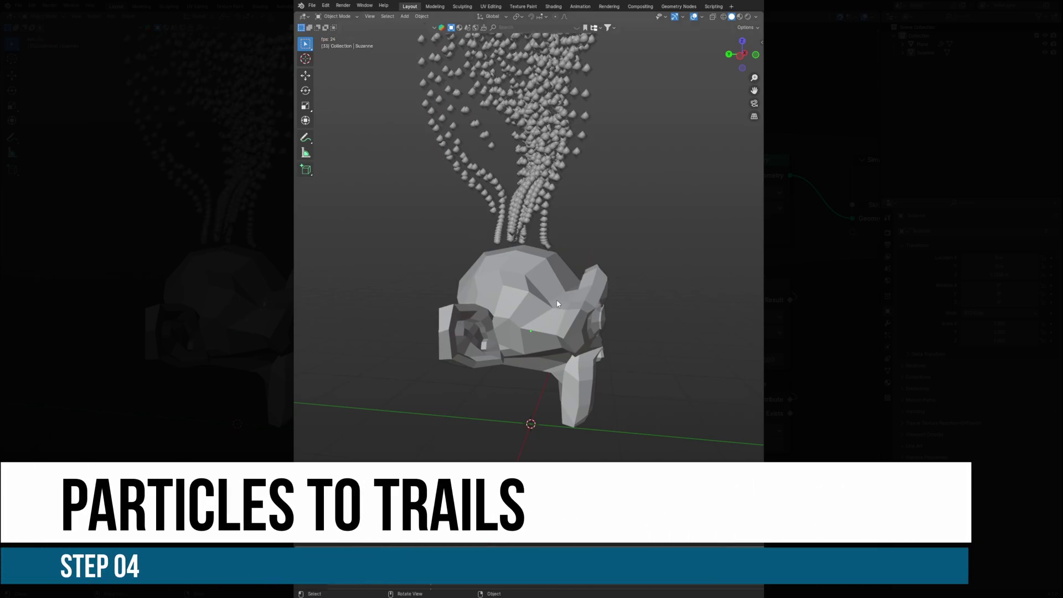
Step: Cut the particle simulation's link to Group Output and feed it from a second simulation zone containing a Join Geometry node
middle_click_drag(553, 268, 602, 277)
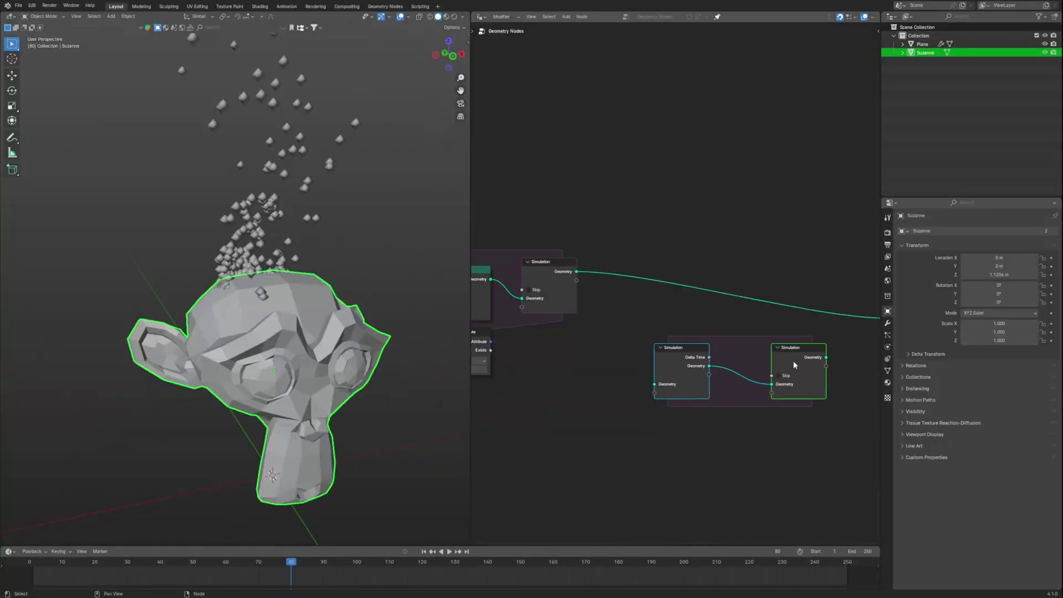
middle_click_drag(793, 361, 695, 350)
right_click_drag(792, 269, 759, 331, "ctrl")
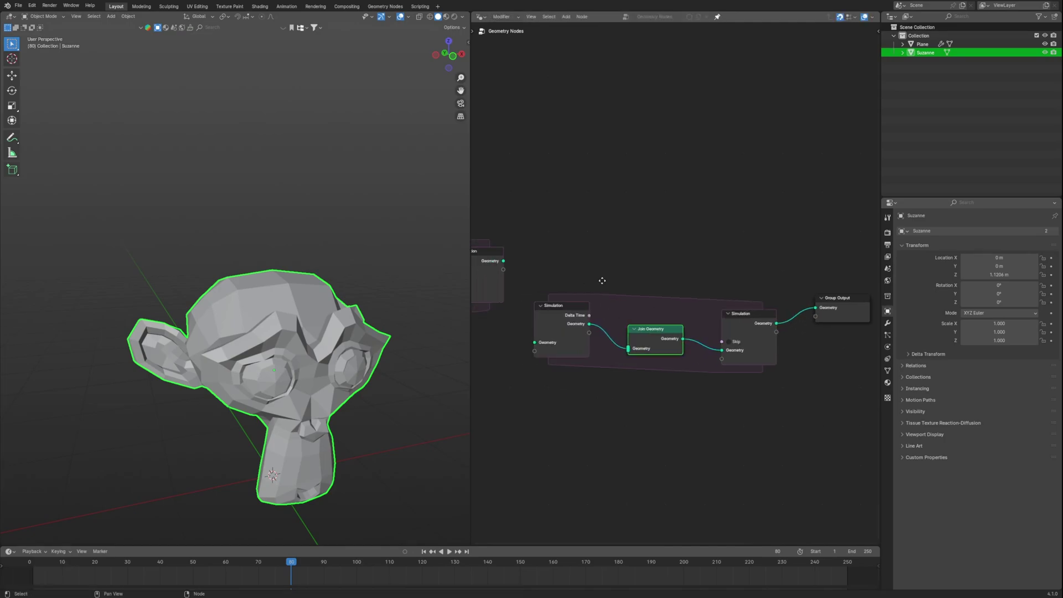
Step: Link the particle simulation's Geometry to the second zone's Join Geometry, save, and align that zone's output node
scroll(586, 262, "left", 3, "ctrl")
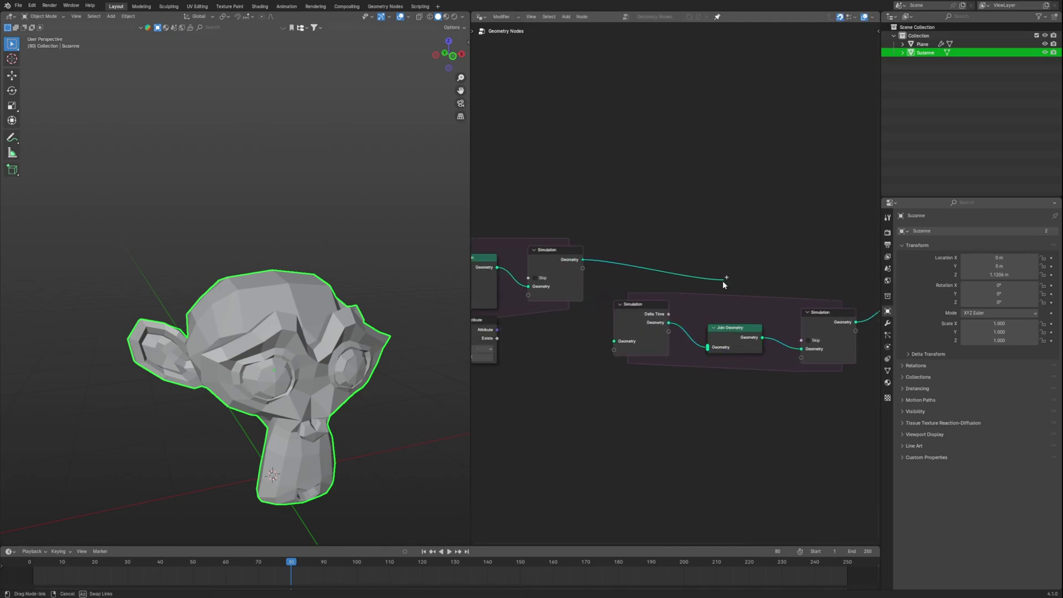
key("ctrl+s")
middle_click_drag(761, 399, 634, 396)
left_click_drag(699, 312, 699, 302)
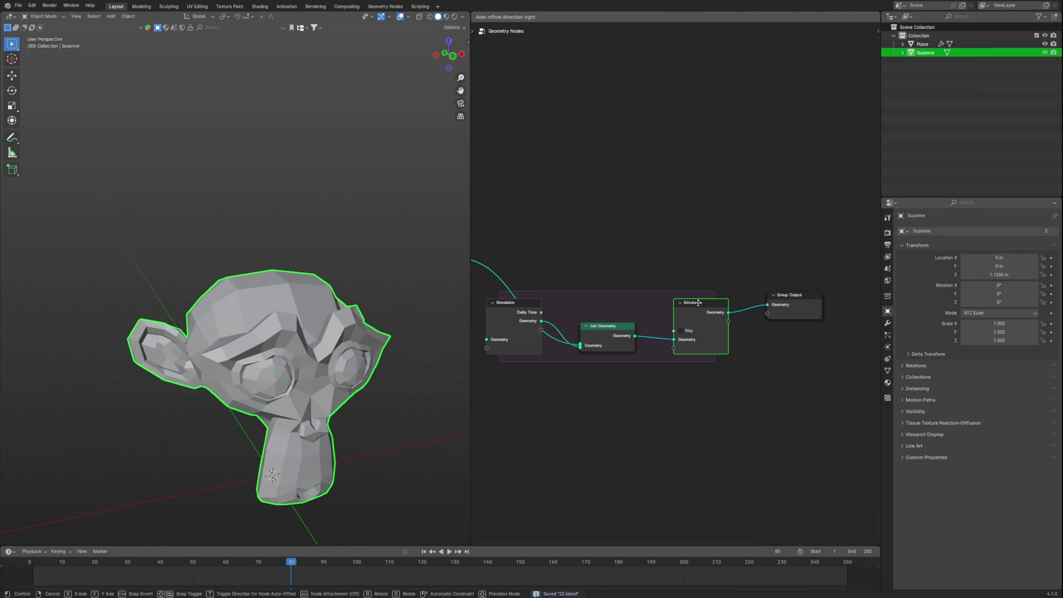
left_click(653, 271)
Step: Play the simulation from the start to inspect the particle trails around the monkey
key("shift+Left")
key("space")
scroll(275, 271, "down", 3)
middle_click_drag(275, 272, 277, 249)
key("Escape")
Step: Move the second zone's Simulation Output and the Group Output away from Join Geometry to make room for more nodes
scroll(675, 391, "down", 2)
middle_click_drag(700, 386, 675, 363)
left_click_drag(765, 242, 662, 304)
key("g")
left_click(754, 299)
left_click(668, 370)
Step: Insert a Delete Geometry node between Join Geometry and the second zone's Simulation Output
scroll(664, 368, "up", 2)
key("shift+a")
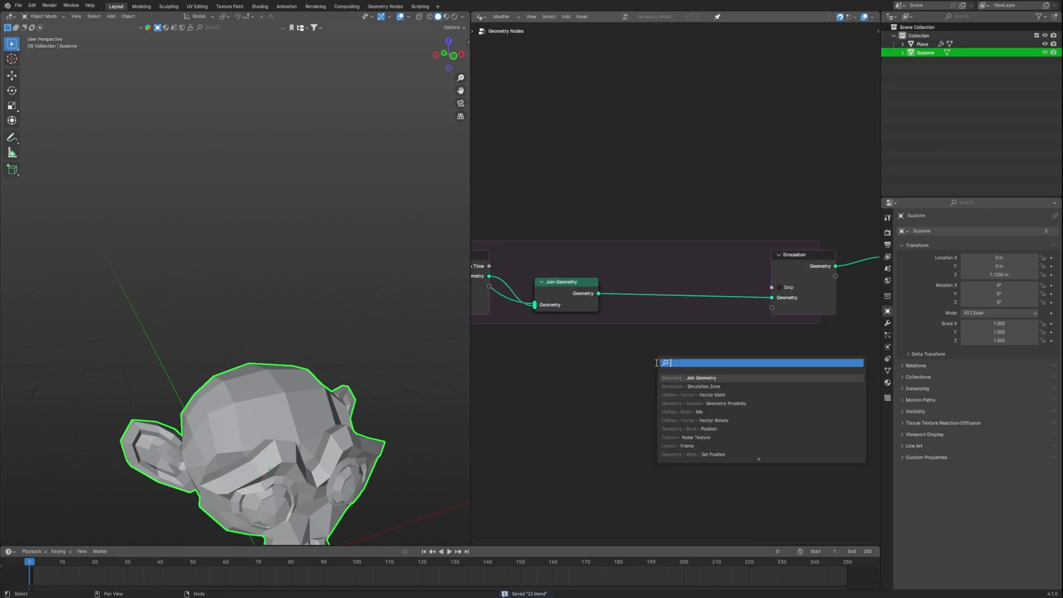
type("delete geo")
key("Return")
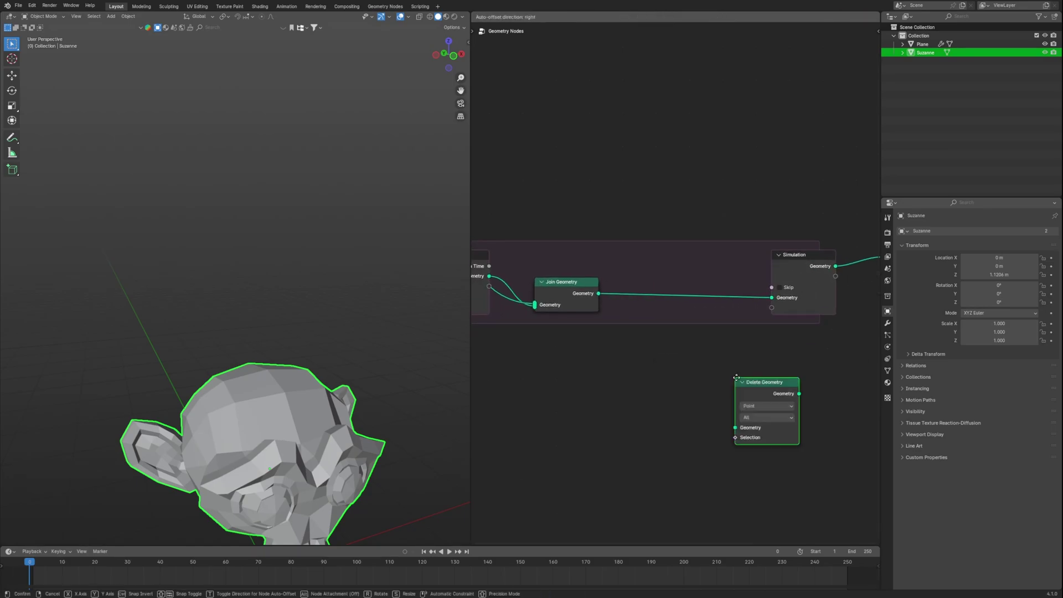
left_click(672, 256)
Step: Insert a Store Named Attribute node named "T Age" between Join Geometry and Delete Geometry
middle_click_drag(645, 369, 673, 344)
key("shift+a")
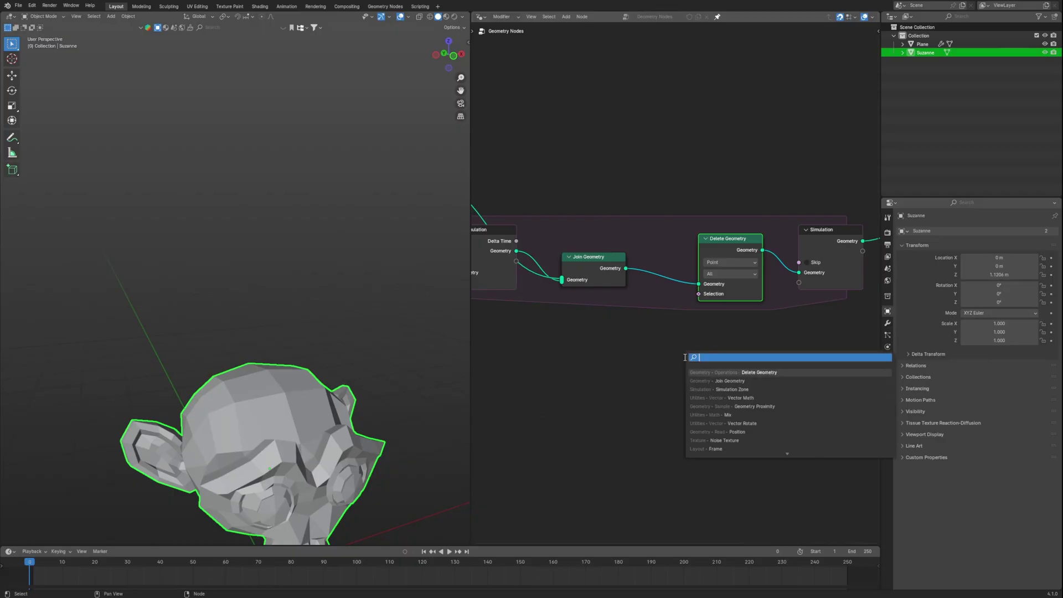
type("st")
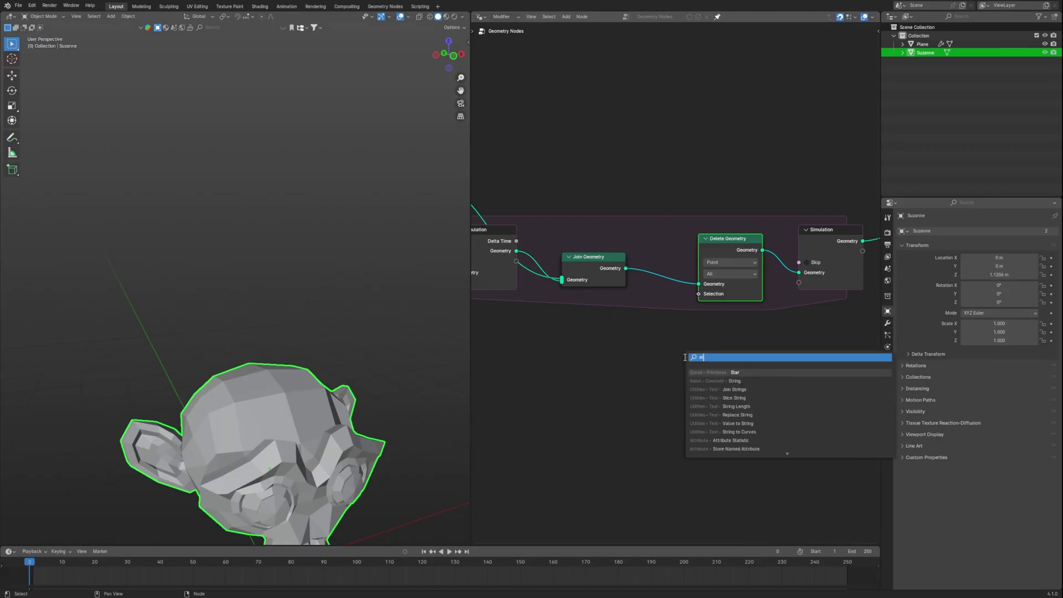
type("ore")
key("Return")
left_click(696, 289)
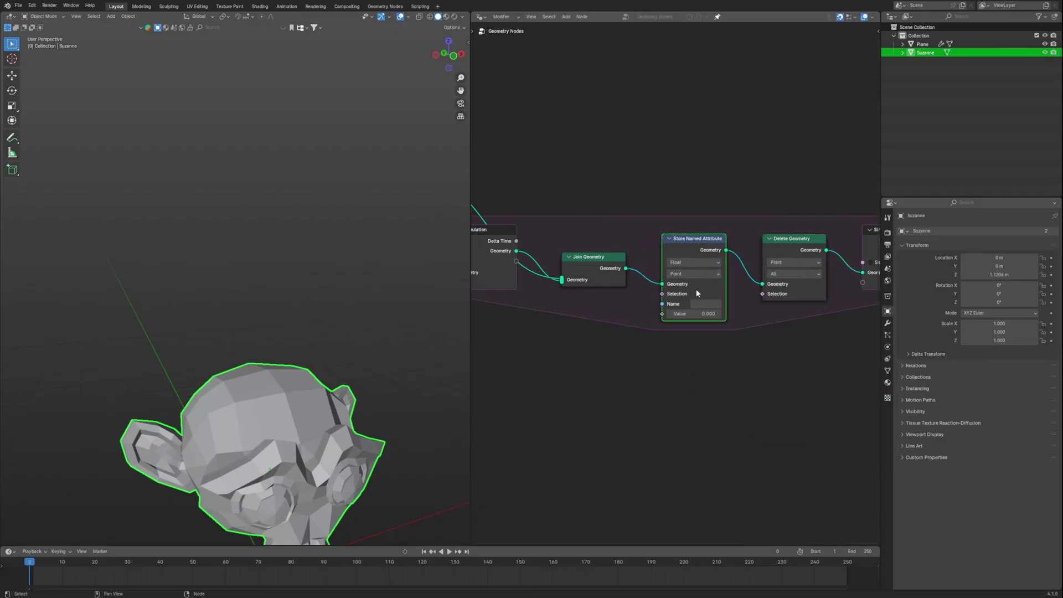
left_click(700, 304)
type("T Age")
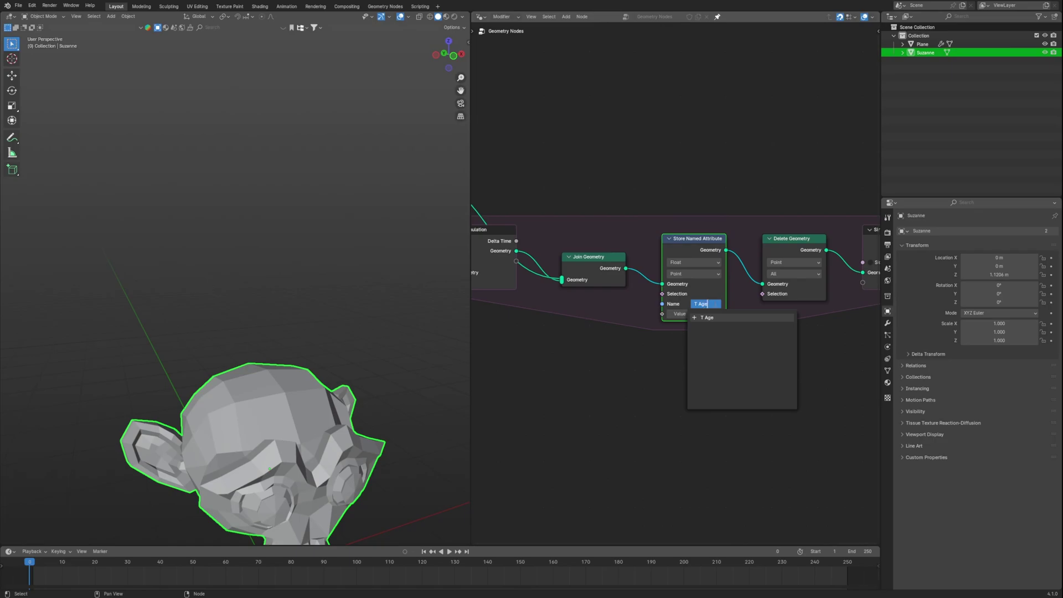
key("Return")
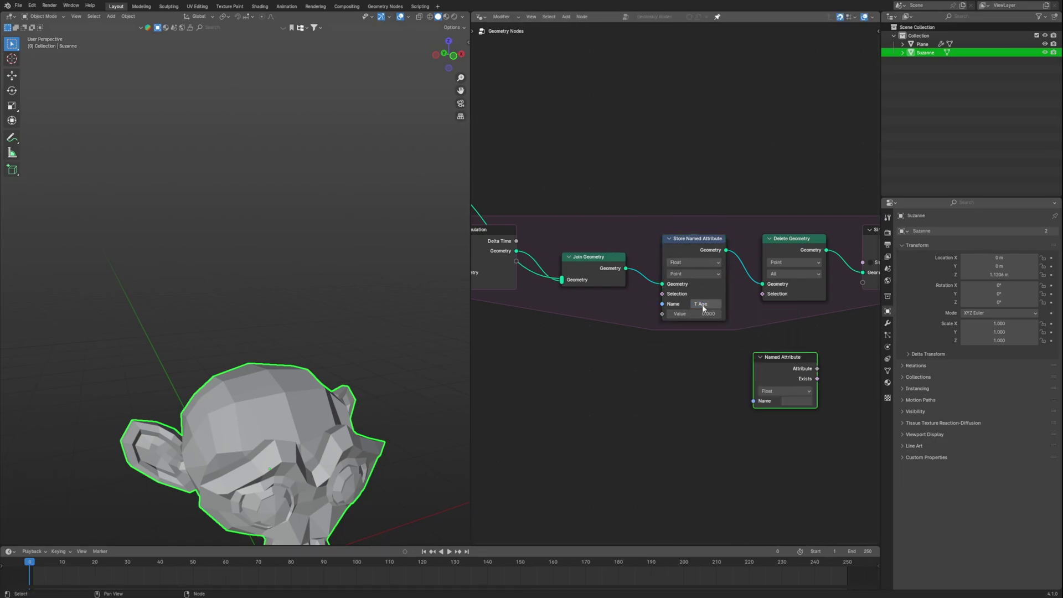
Step: Set the Named Attribute node's name to "T Age" and place a duplicate of it alongside
left_click(791, 393)
left_click(774, 391)
key("shift+d")
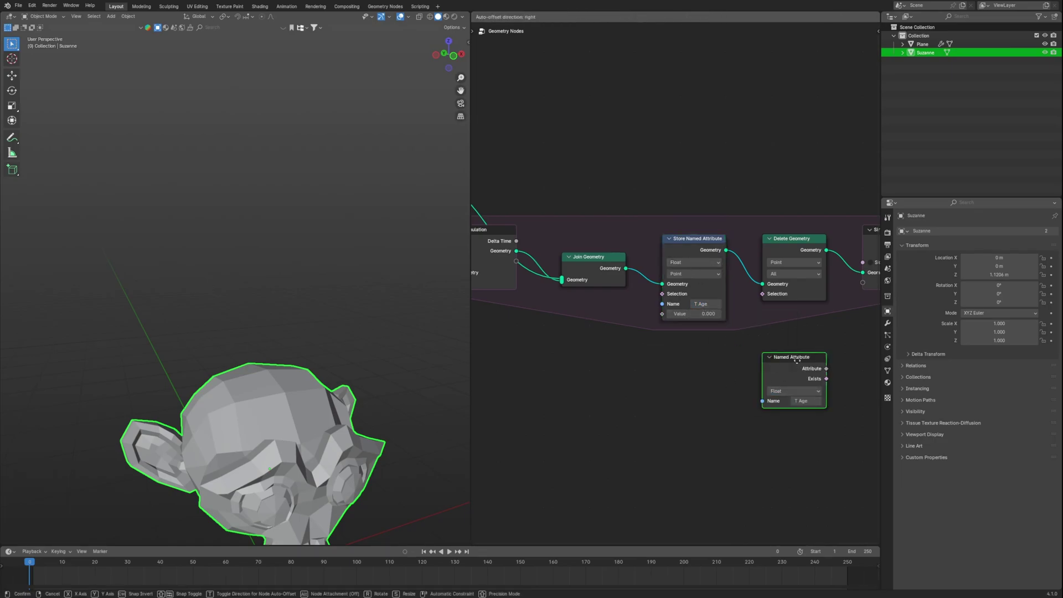
Step: Add the "T Age" attribute and 1 with a Math Add node and feed the result into Store Named Attribute's Value
key("shift+a")
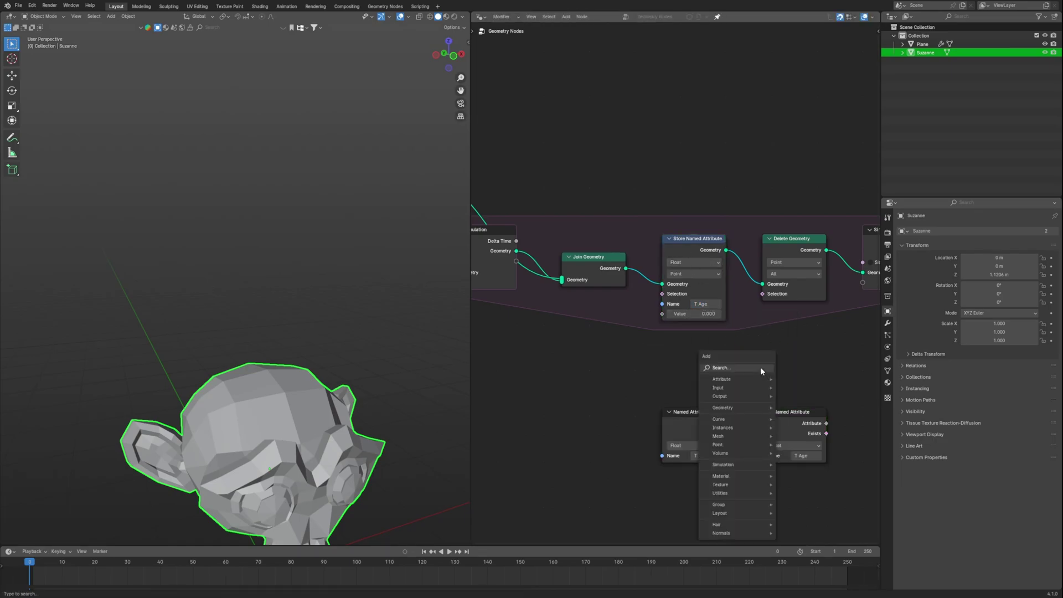
left_click(760, 367)
type("add")
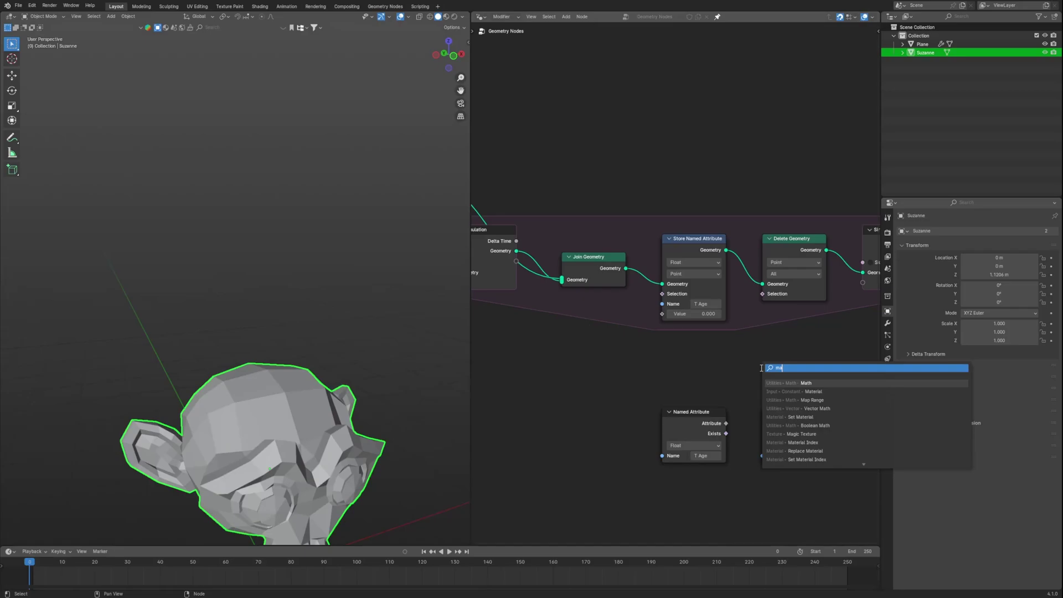
key("Return")
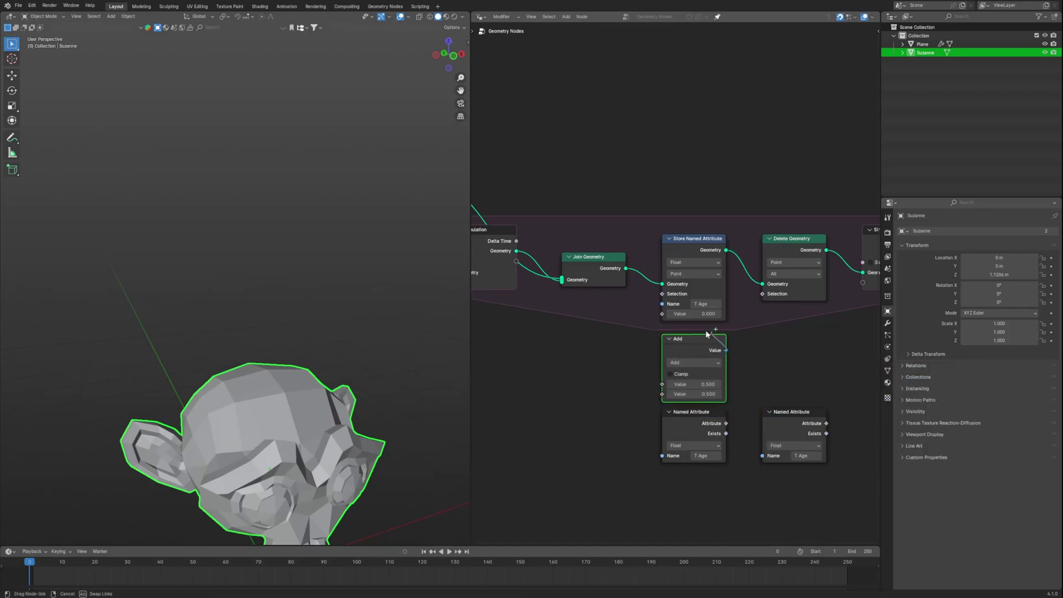
left_click_drag(696, 427, 697, 436)
left_click_drag(726, 432, 663, 385)
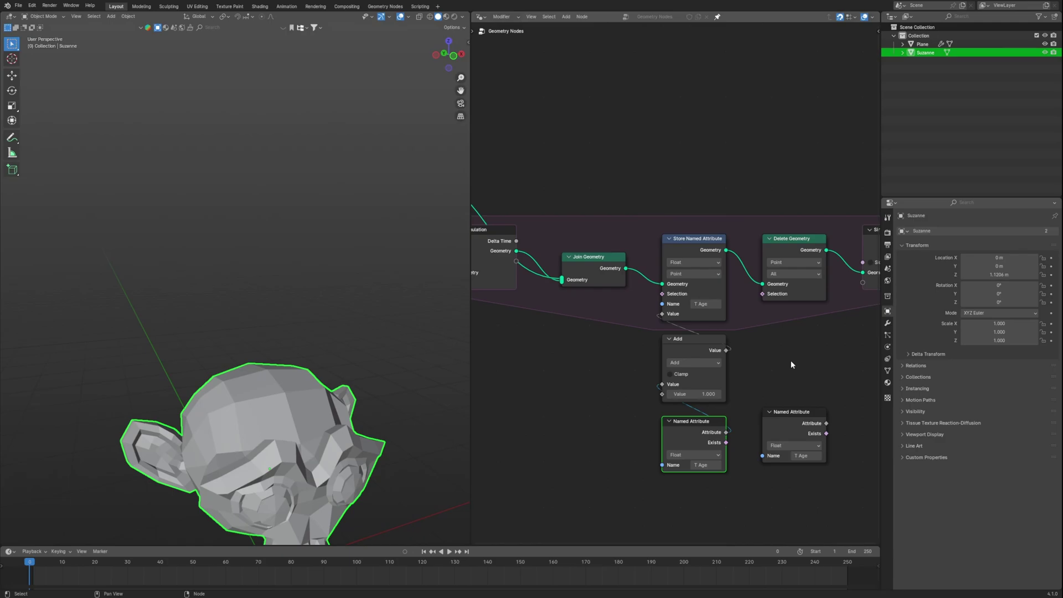
Step: Add a Greater Than Compare node testing the "T Age" attribute against 30 and feed its result into Delete Geometry's Selection
key("shift+a")
type("great")
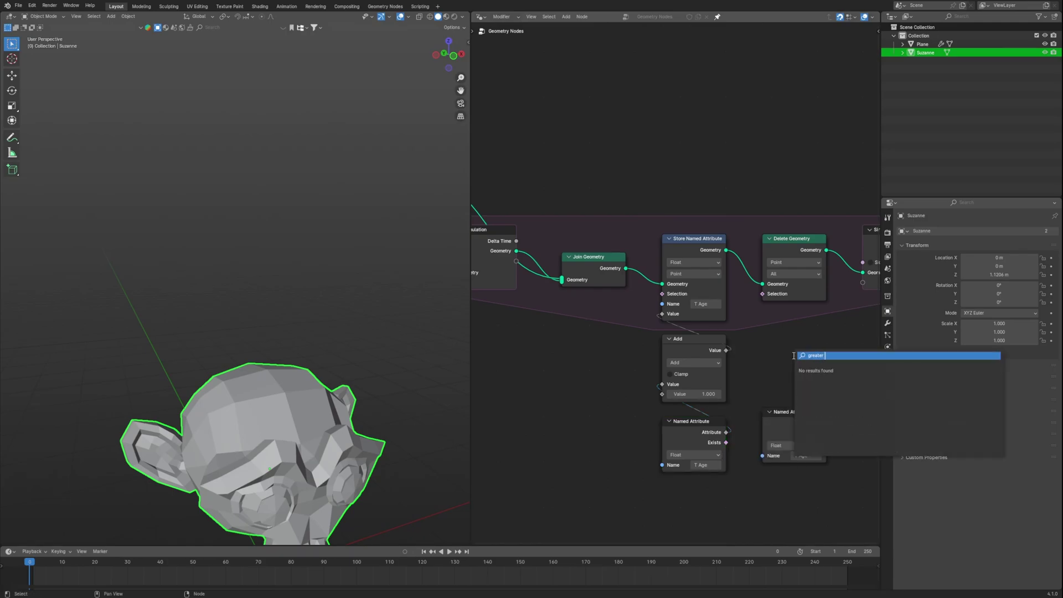
type("er")
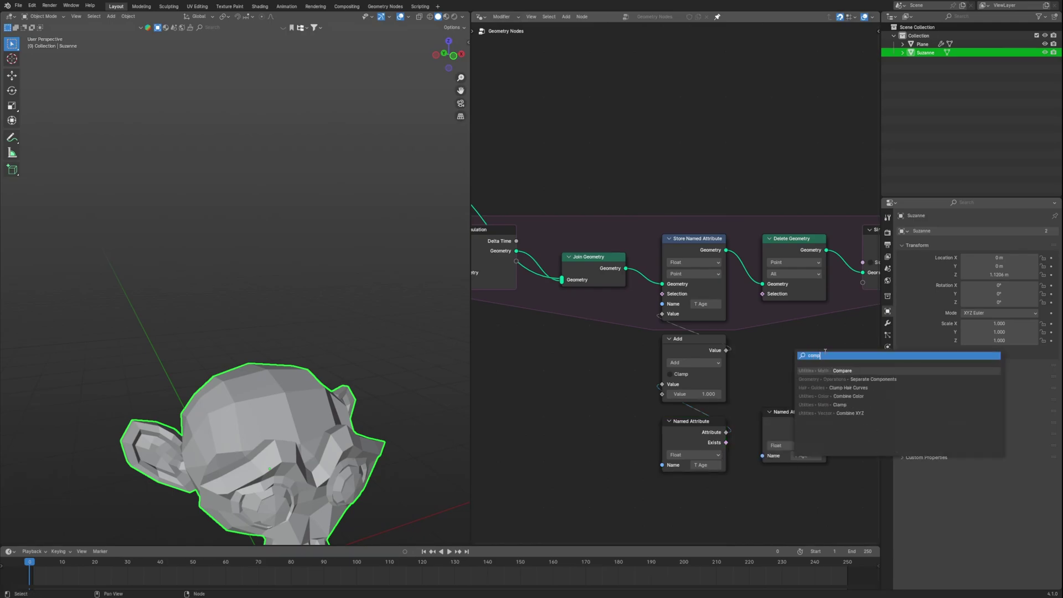
key("Return")
left_click(764, 335)
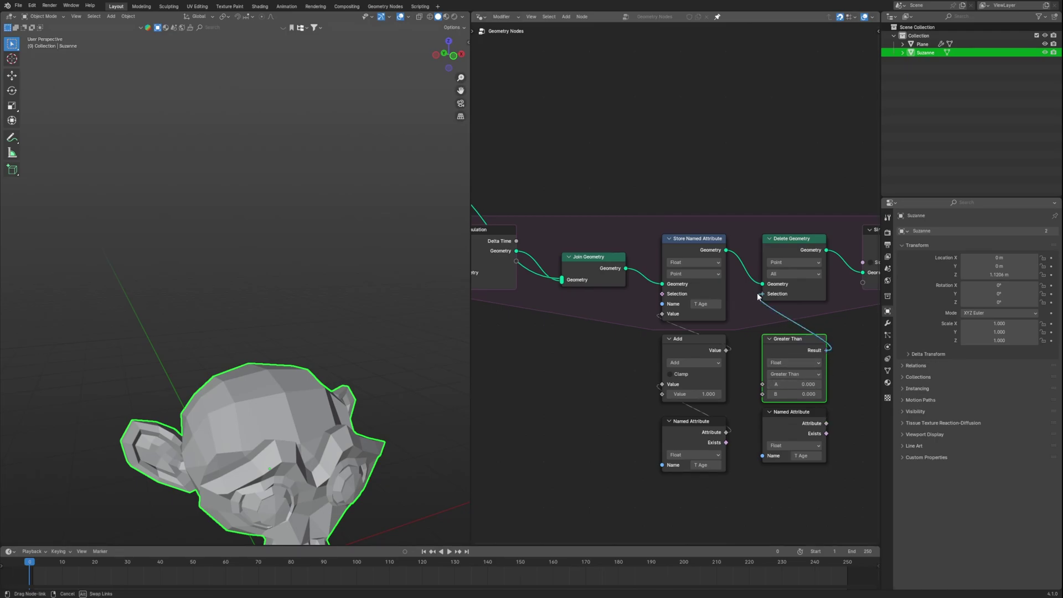
left_click_drag(827, 424, 762, 384)
double_click(803, 392)
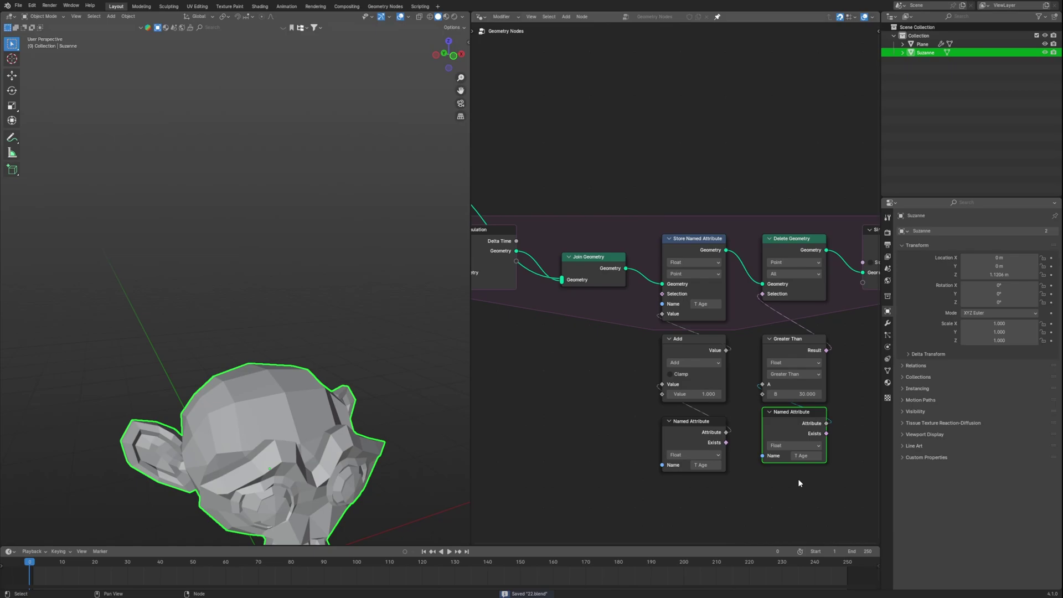
Step: Play the simulation and examine the particle trails above the monkey's head from several angles
middle_click_drag(786, 485, 729, 440)
scroll(736, 435, "up", 3)
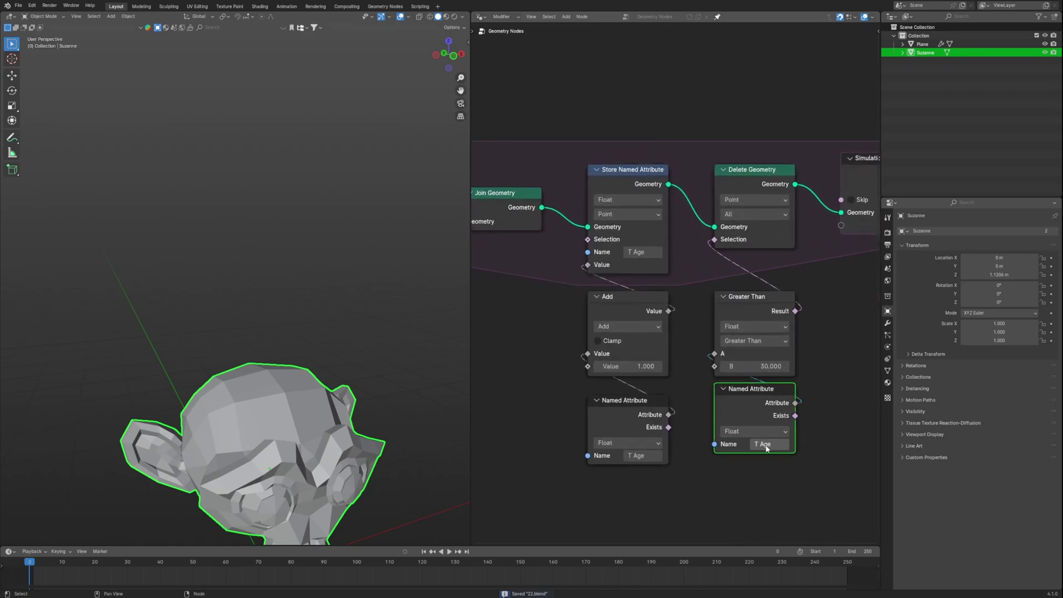
key("space")
mouse_move(324, 364)
middle_mouse_down()
mouse_move(301, 328)
mouse_move(351, 321)
middle_mouse_up()
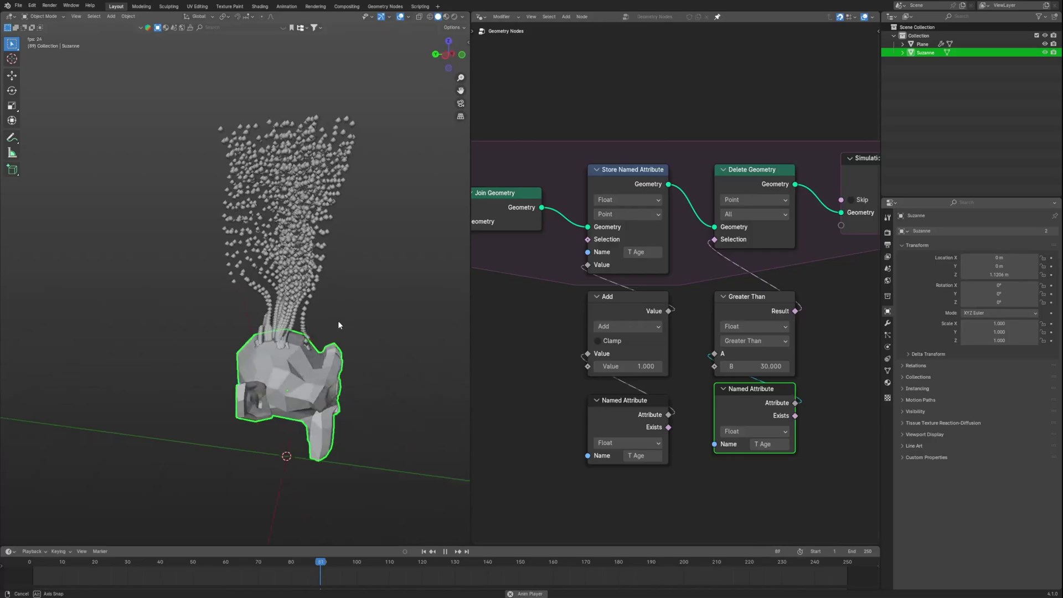
scroll(338, 321, "up", 4)
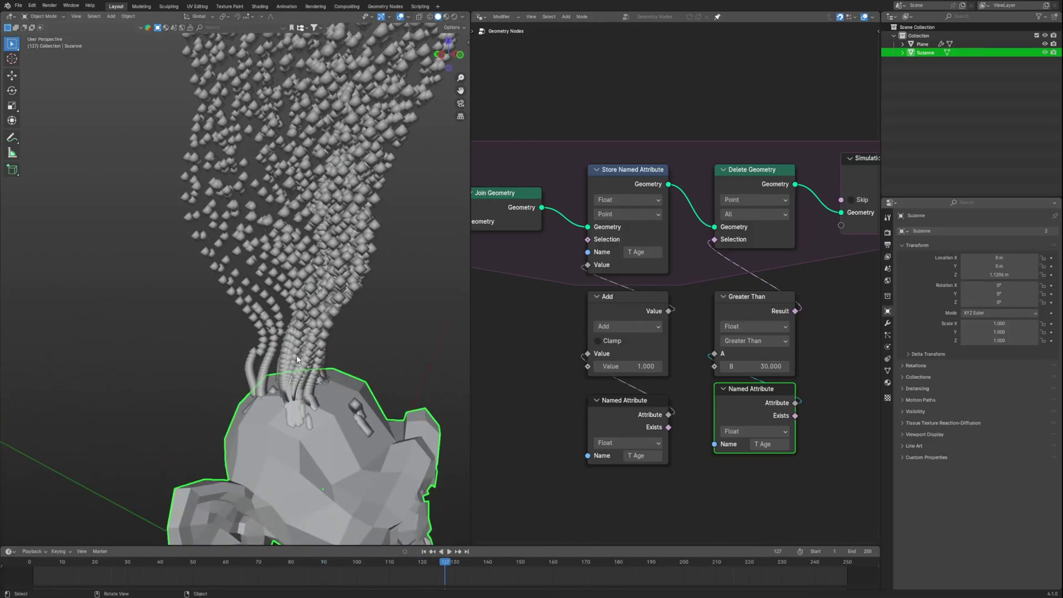
key("space")
middle_click_drag(341, 387, 289, 326)
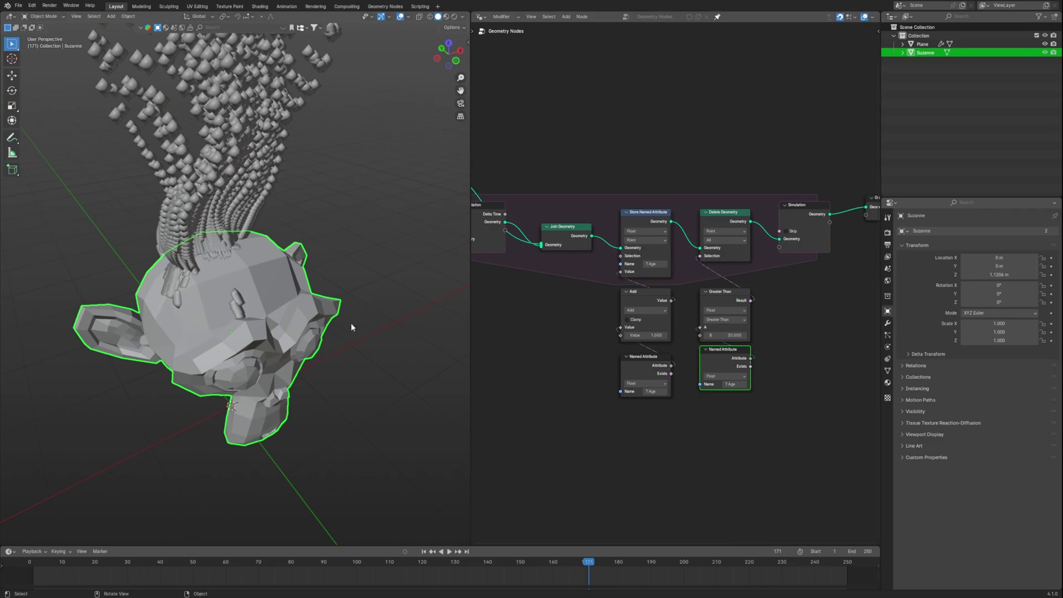
key("alt+a")
middle_click_drag(282, 309, 288, 289)
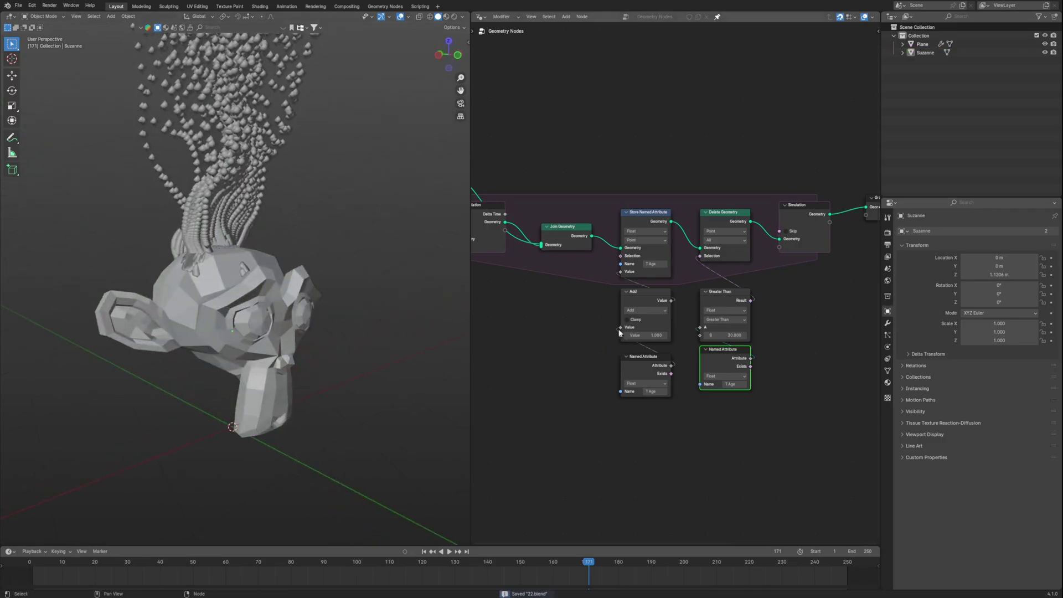
Step: Duplicate the age and deletion nodes into the first simulation zone, rename their attributes "Age", and set the Greater Than threshold to 50
left_click_drag(729, 171, 634, 392)
key("shift+d")
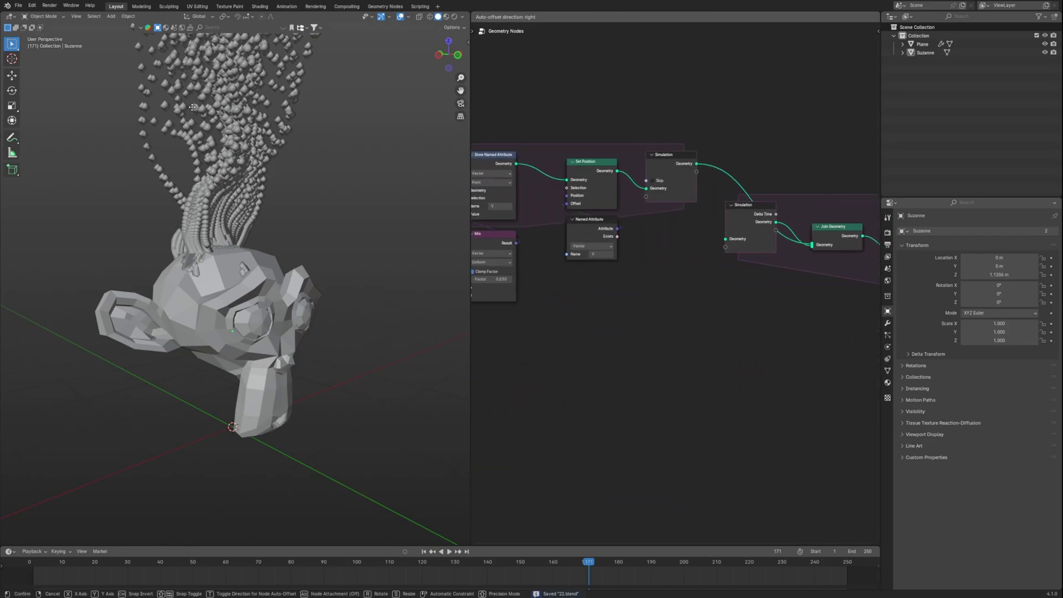
left_click(658, 323)
left_click(658, 358)
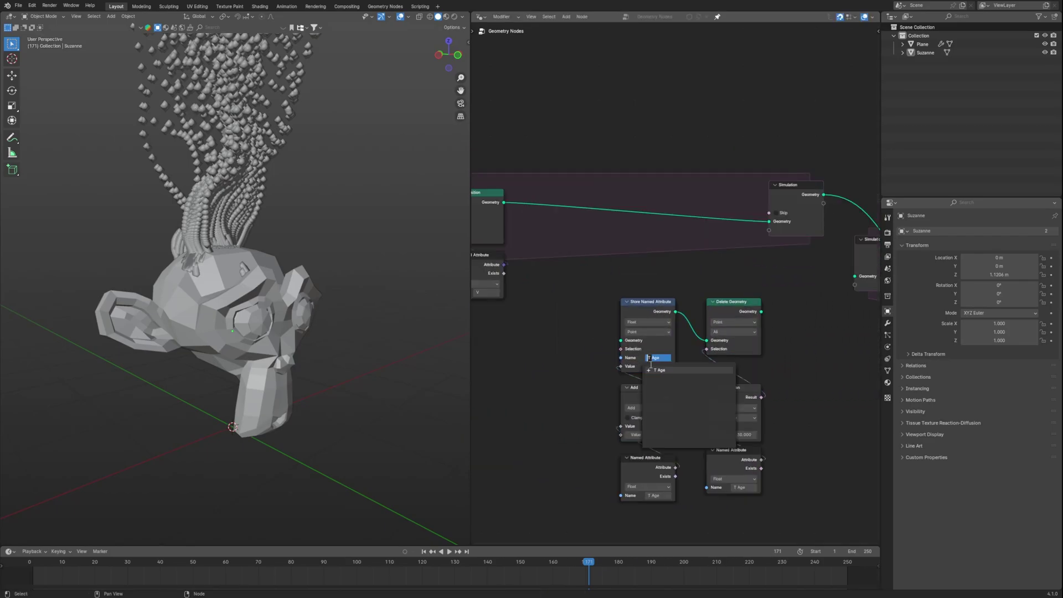
key("Return")
scroll(692, 310, "up", 3)
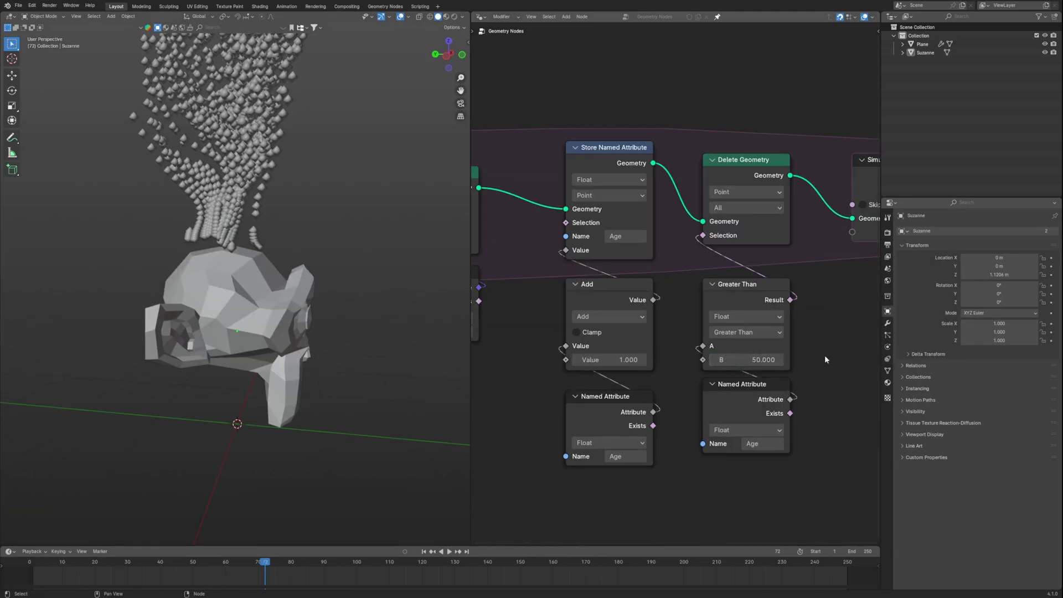
Step: Replay the simulation from the first frame and check how the particles leave the monkey's head
key("shift+Left")
key("space")
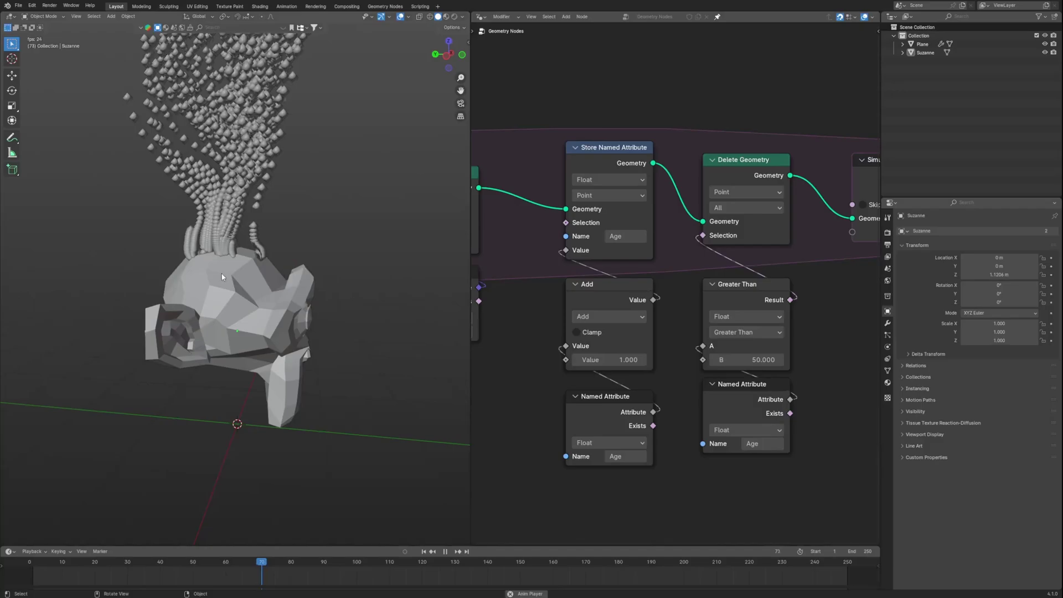
middle_click_drag(263, 303, 276, 278)
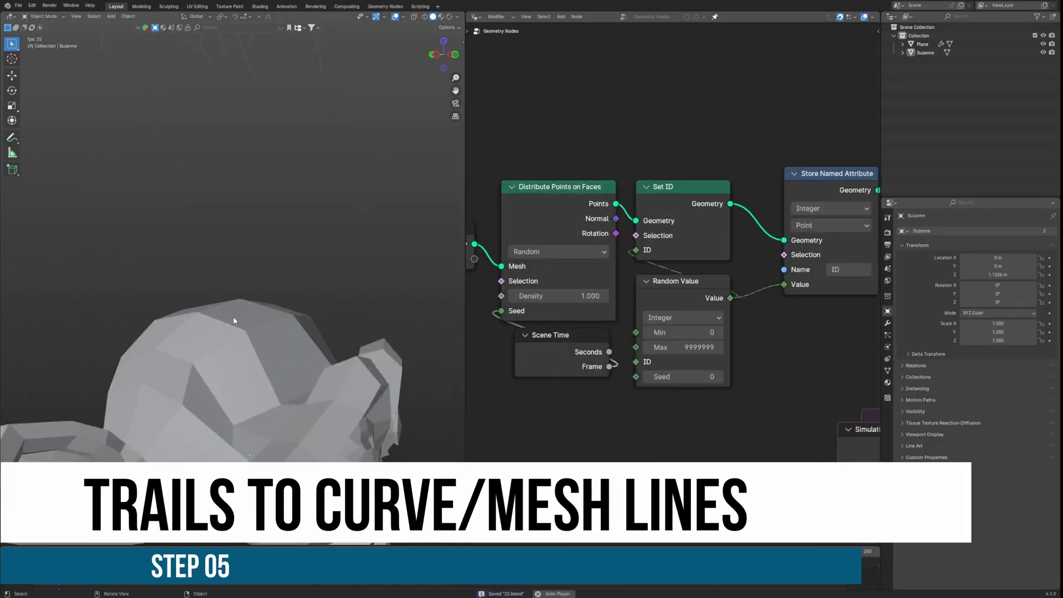
middle_click_drag(234, 317, 311, 320)
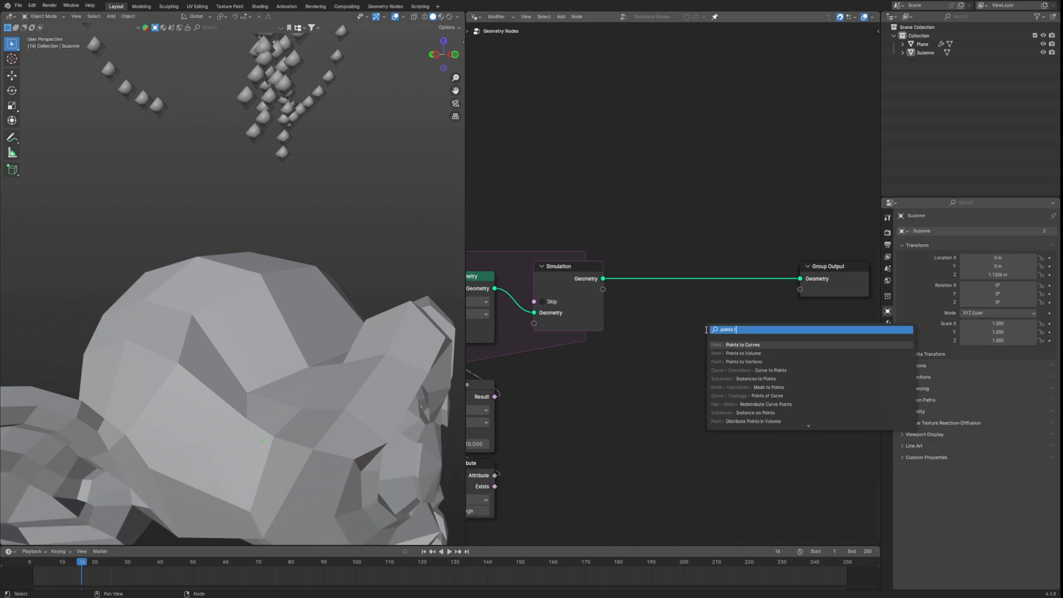
Step: Insert a Points to Curves node between the second Simulation Output and Group Output, and replay the simulation from the start
left_click(758, 344)
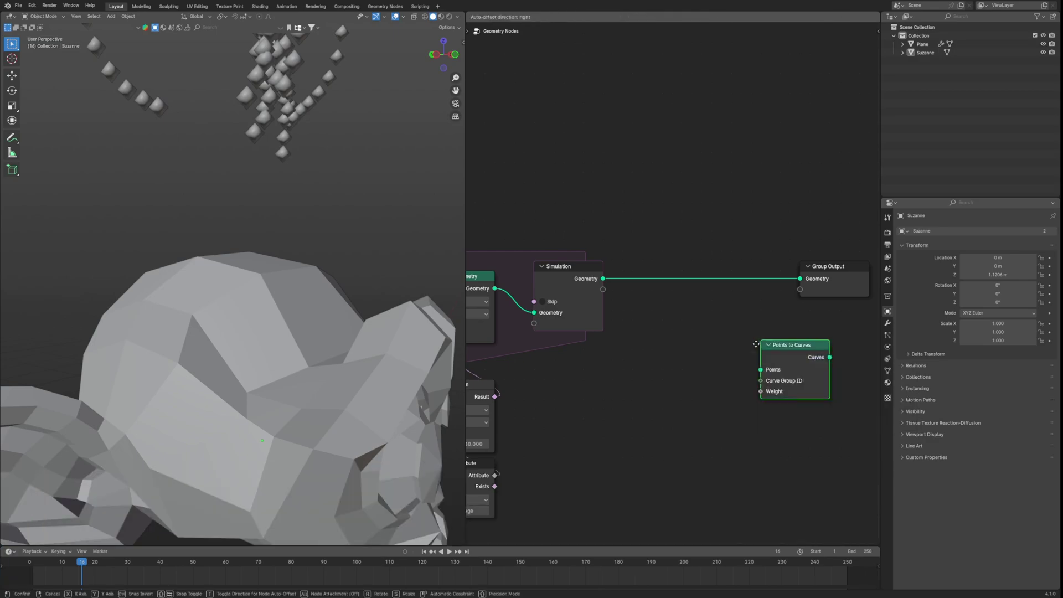
left_click(673, 256)
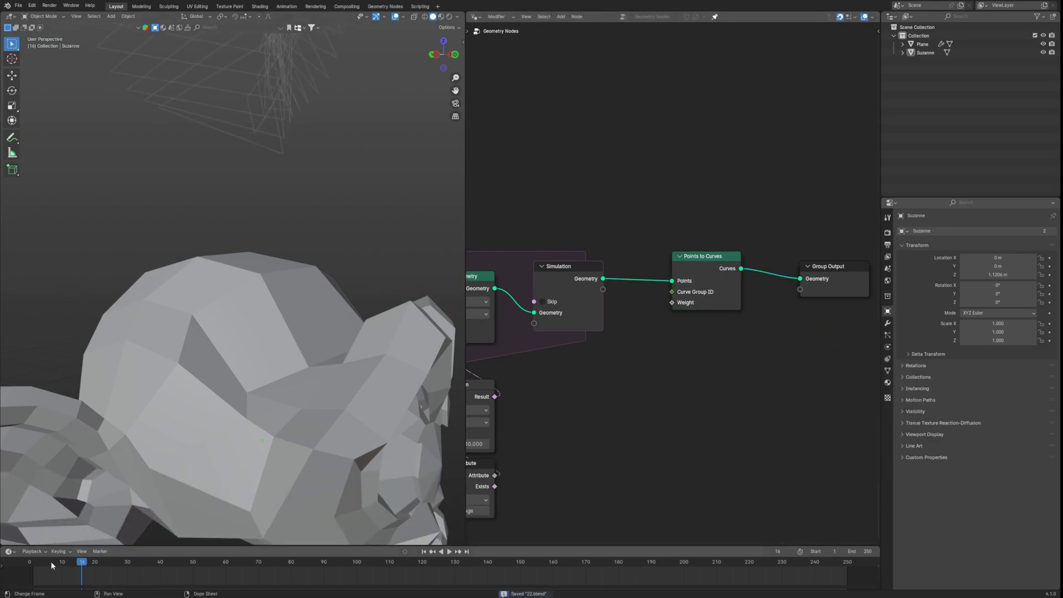
key("shift+Left")
key("space")
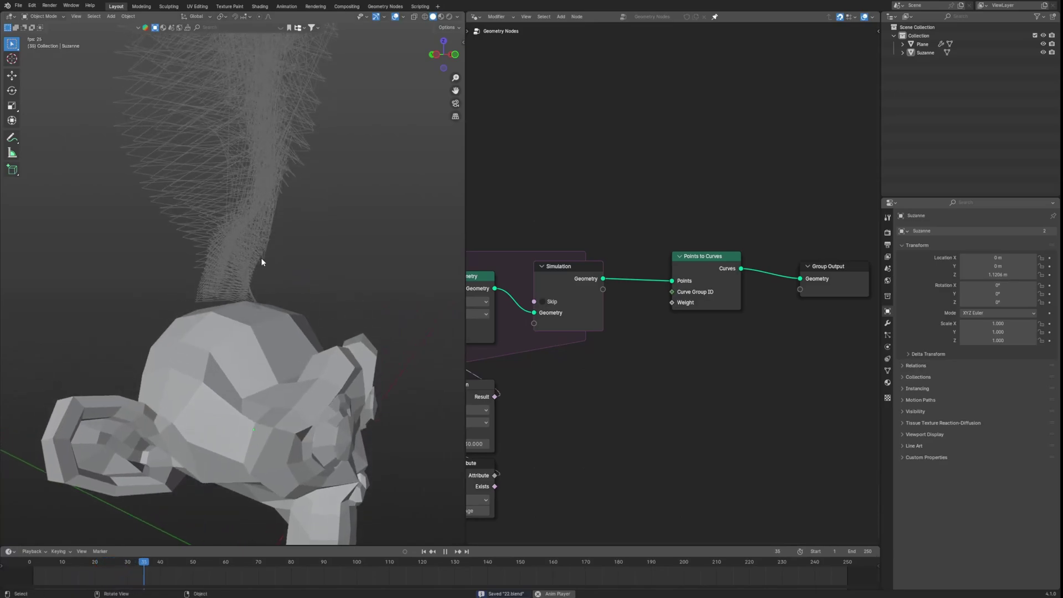
key("space")
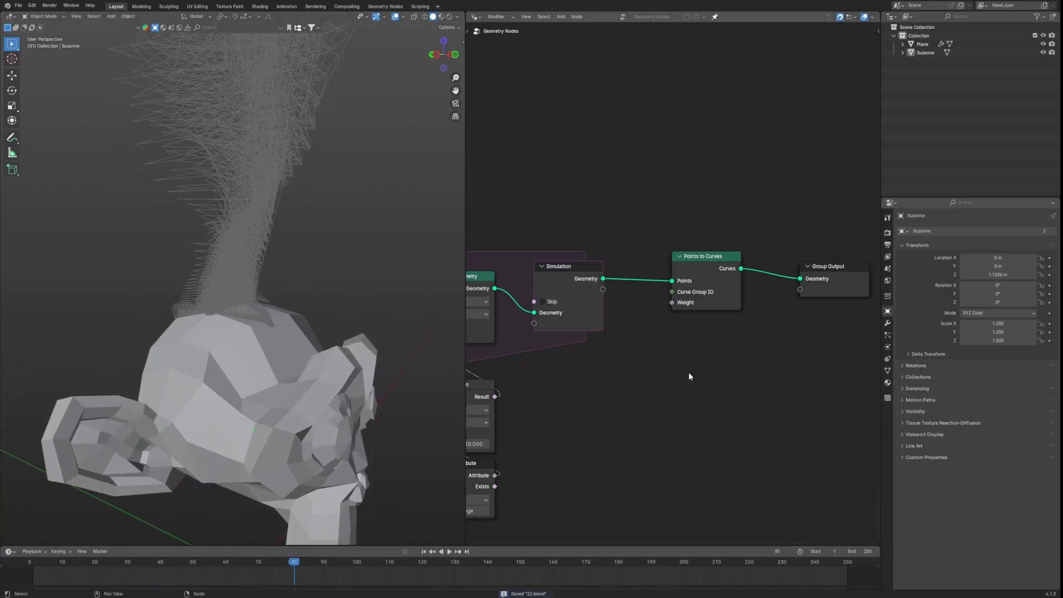
Step: Shift the point distribution nodes aside and insert a Set ID node after Distribute Points on Faces
scroll(689, 373, "down", 3)
middle_click_drag(689, 373, 694, 419)
scroll(723, 372, "up", 5)
scroll(627, 387, "down", 1)
left_click_drag(703, 198, 623, 346)
key("g")
left_click(516, 346)
left_click(516, 346)
scroll(688, 272, "up", 3)
key("shift+a")
type("set")
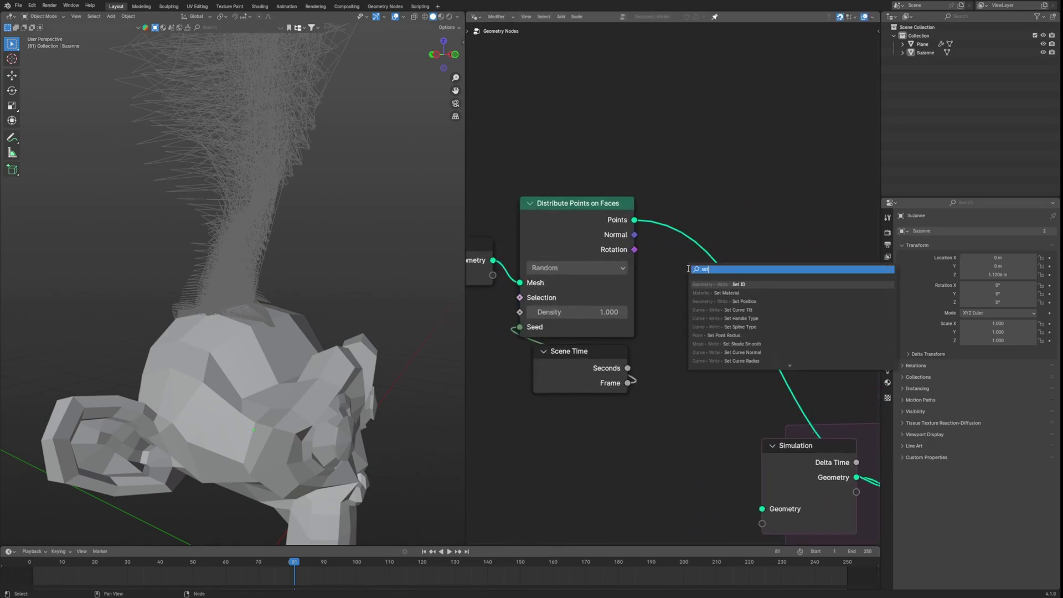
key("Return")
left_click(669, 301)
Step: Add a Random Value node with a maximum of 9999999 below Set ID and connect its Value to the ID input
key("shift+a")
type("rab")
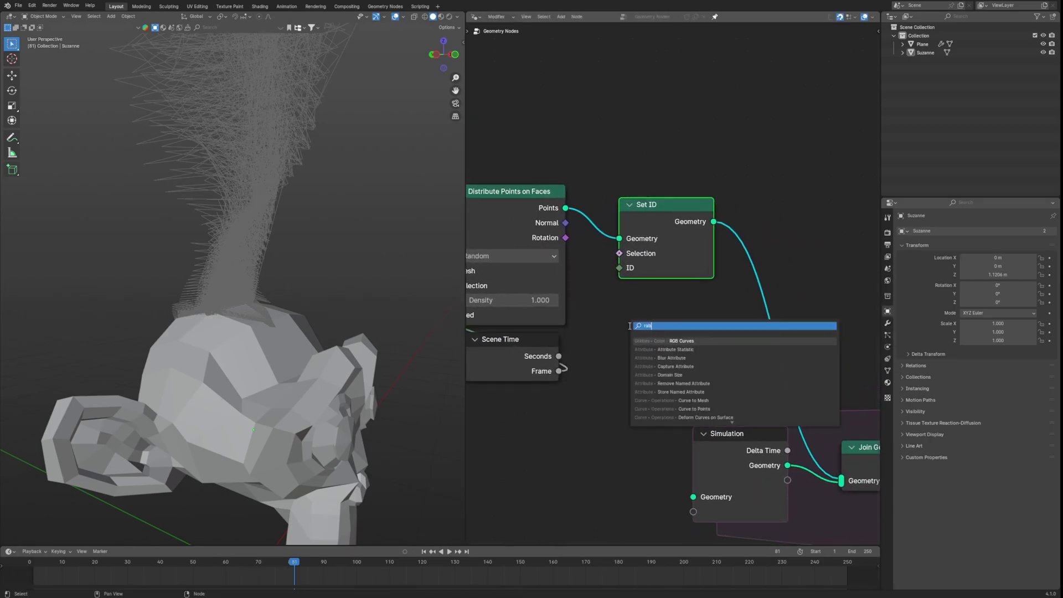
key("BackSpace")
type("nd")
left_click(689, 341)
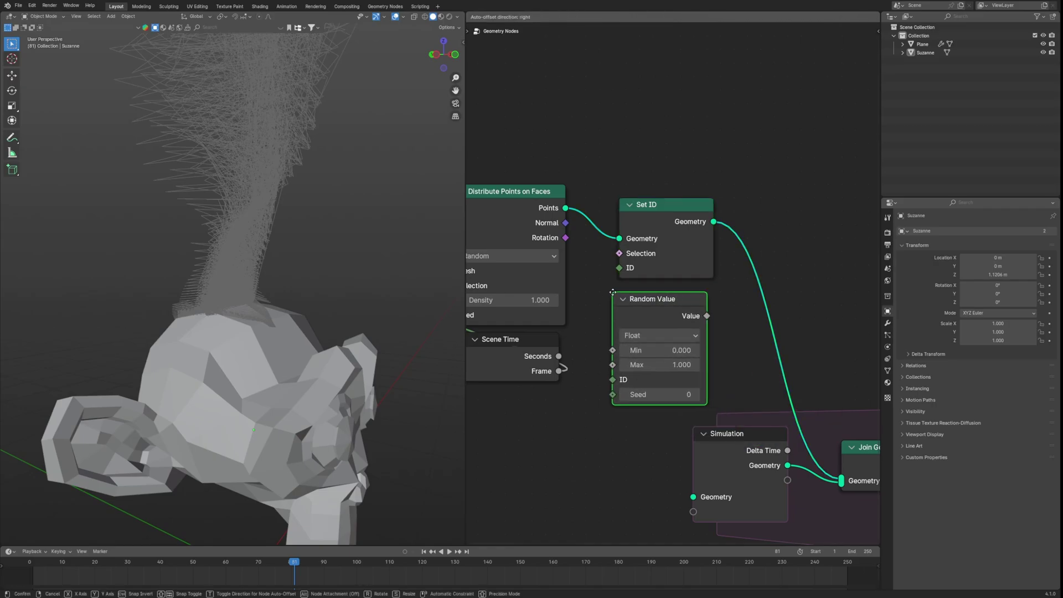
left_click(612, 291)
left_click(670, 364)
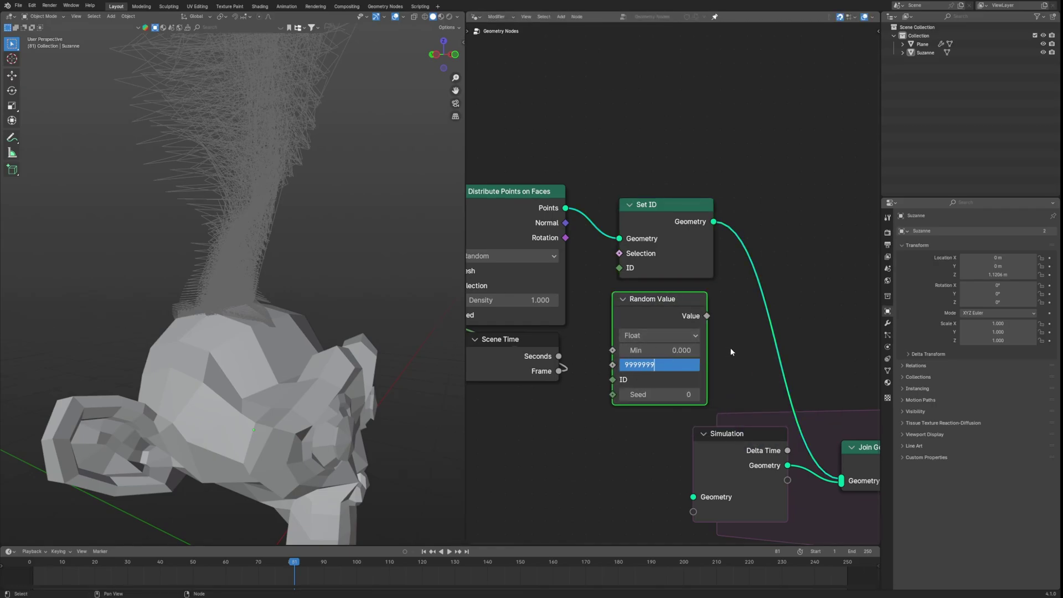
key("Return")
left_click_drag(707, 316, 586, 286)
Step: Set the Random Value type to Integer and move it and Set ID closer to Distribute Points on Faces
left_click(665, 332)
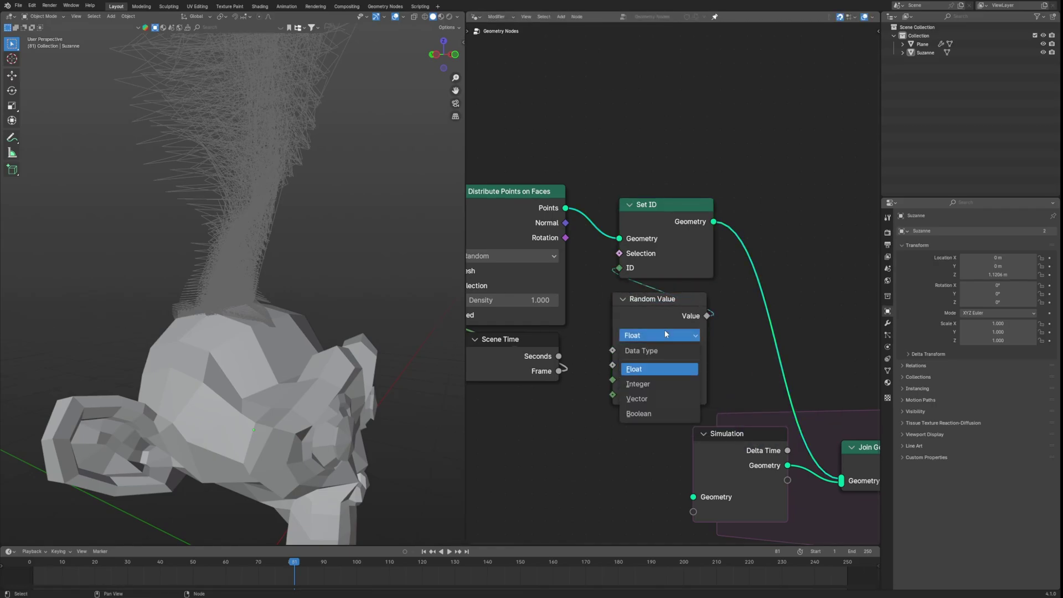
left_click(651, 380)
left_click_drag(707, 316, 620, 268)
left_click_drag(660, 212, 626, 198)
left_click_drag(657, 300, 630, 287)
left_click(691, 304)
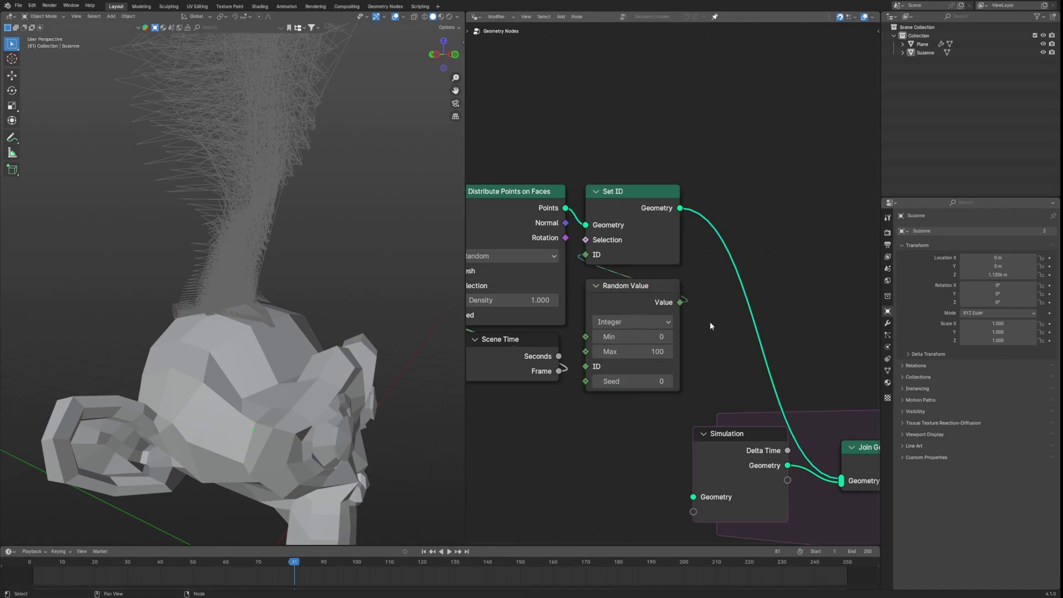
Step: Insert an Integer Store Named Attribute node named "ID" after Set ID and feed it the Random Value output
scroll(710, 321, "down", 2)
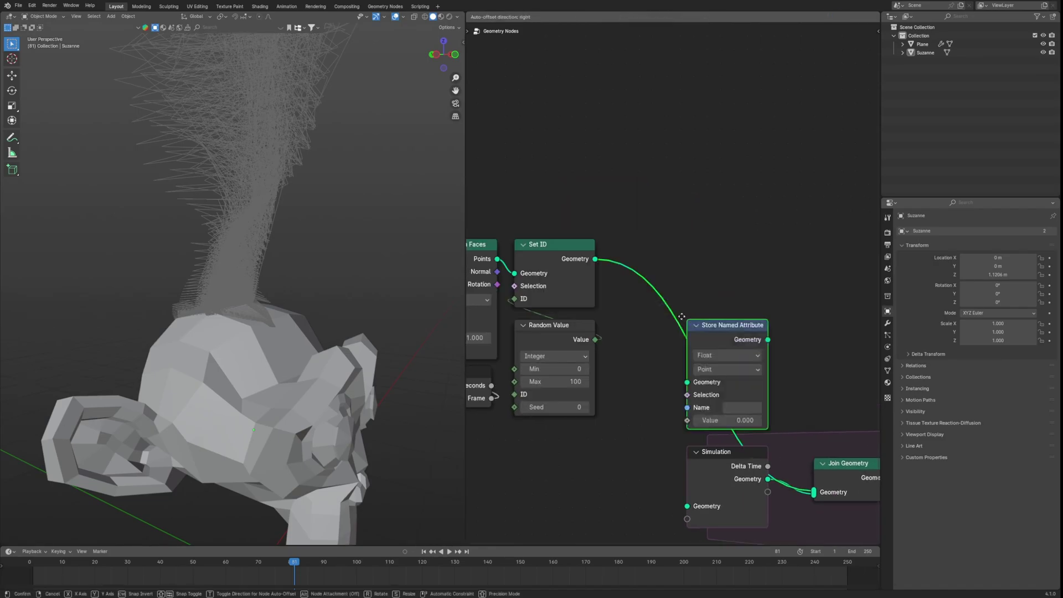
left_click_drag(698, 376, 650, 287)
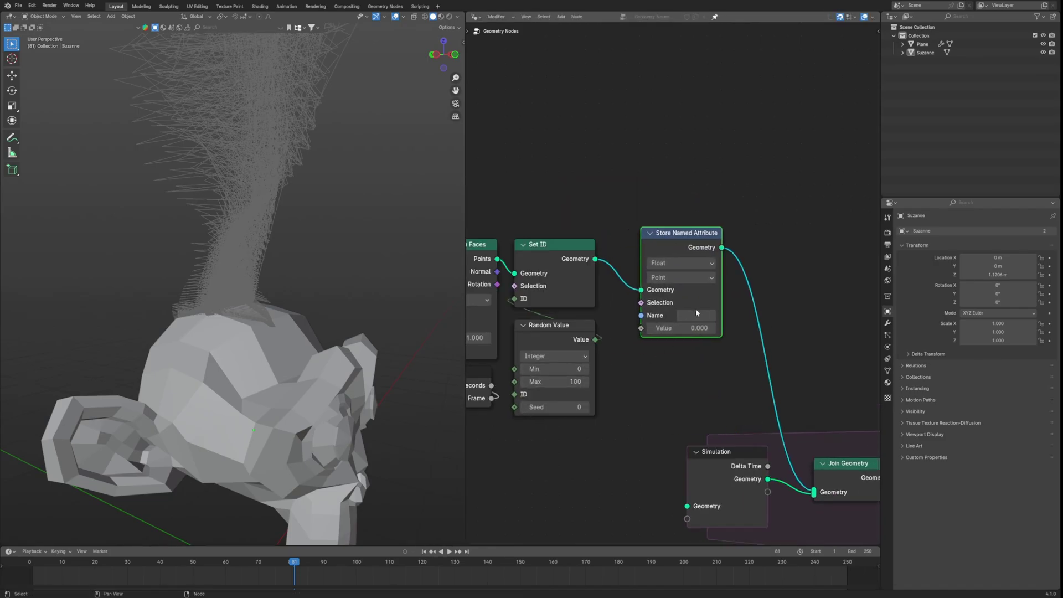
left_click(697, 314)
type("ID")
key("Return")
left_click(674, 262)
left_click(676, 294)
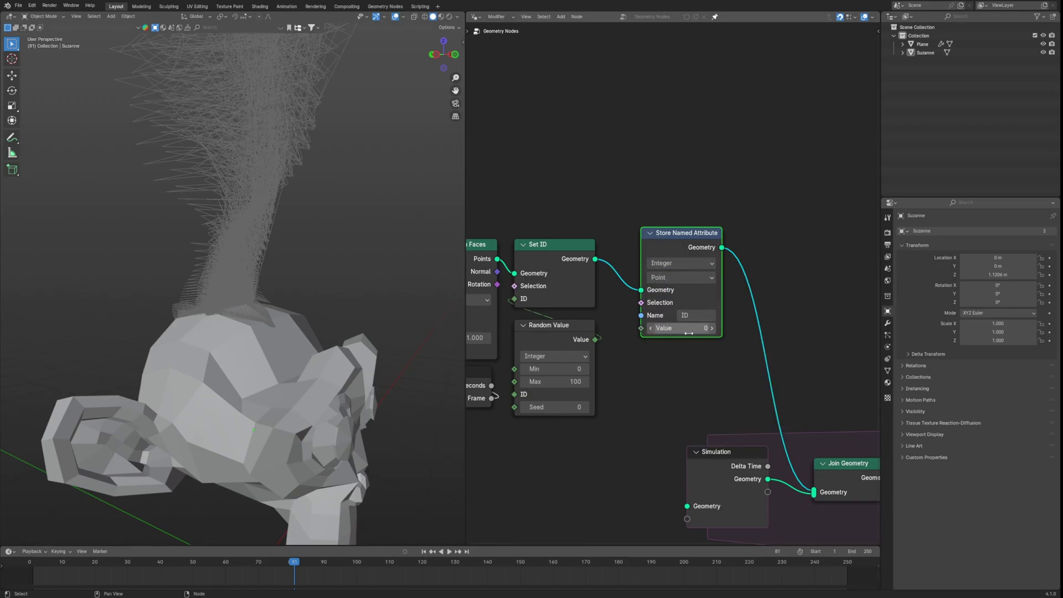
left_click_drag(596, 342, 641, 328)
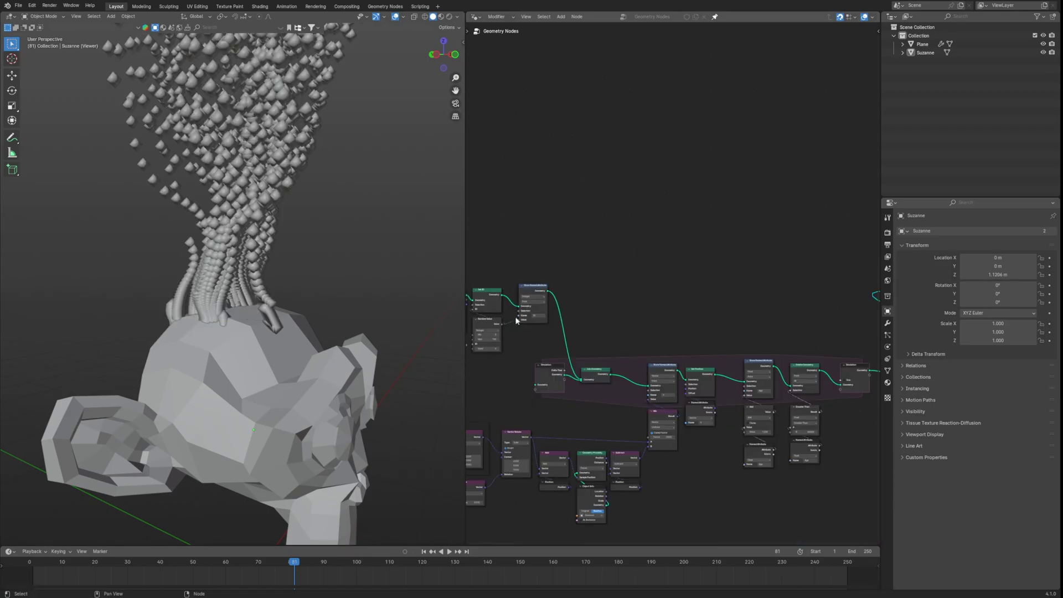
Step: Inspect the ID values on the simulated trail points using a Viewer node and the viewport's attribute text
left_click_drag(840, 333, 814, 295)
scroll(277, 257, "up", 2)
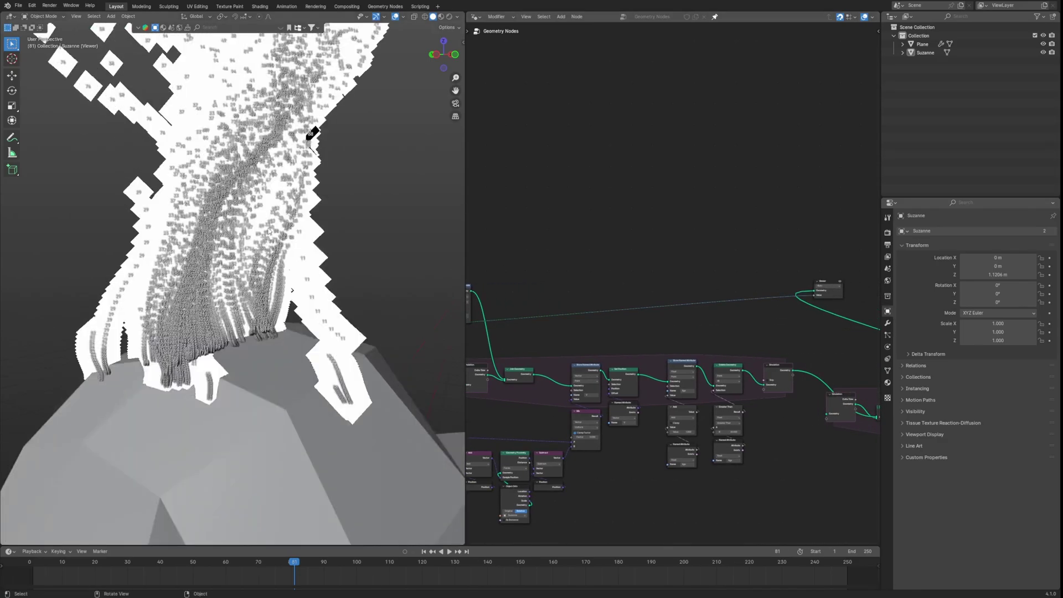
middle_click_drag(264, 258, 421, 405, "shift")
scroll(273, 285, "up", 4)
middle_click_drag(272, 285, 299, 329, "shift")
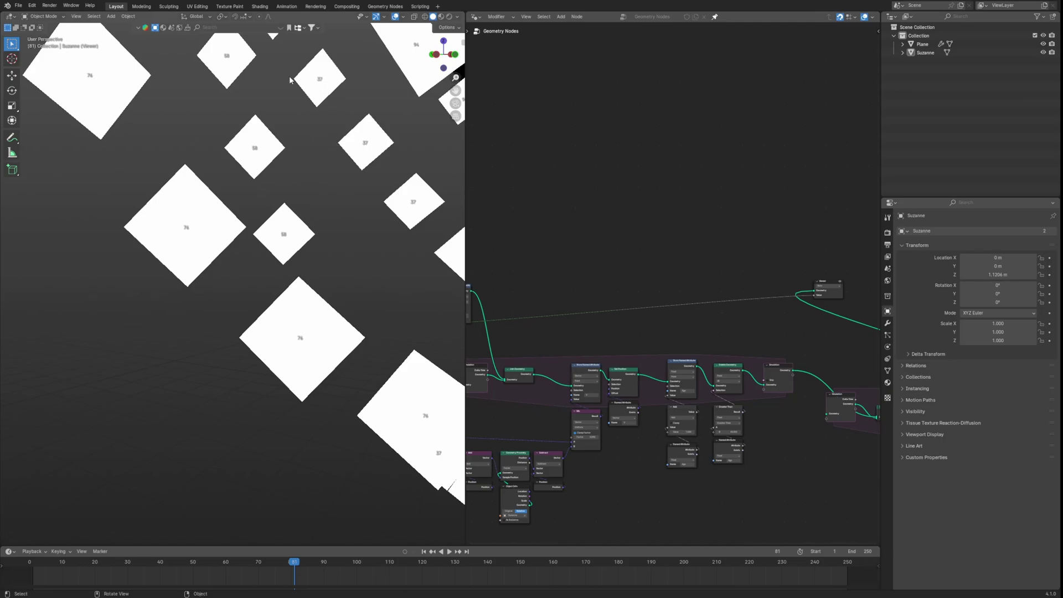
middle_click_drag(255, 126, 365, 236)
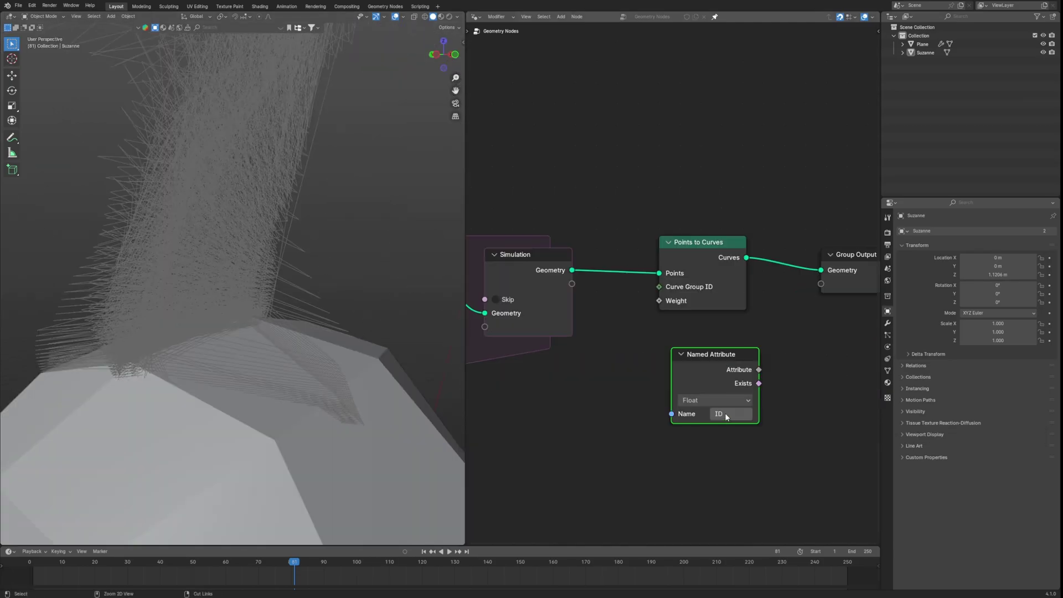
Step: Set the "ID" Named Attribute to Integer, feed it into Points to Curves' Curve Group ID, and replay the simulation from the start
left_click(733, 403)
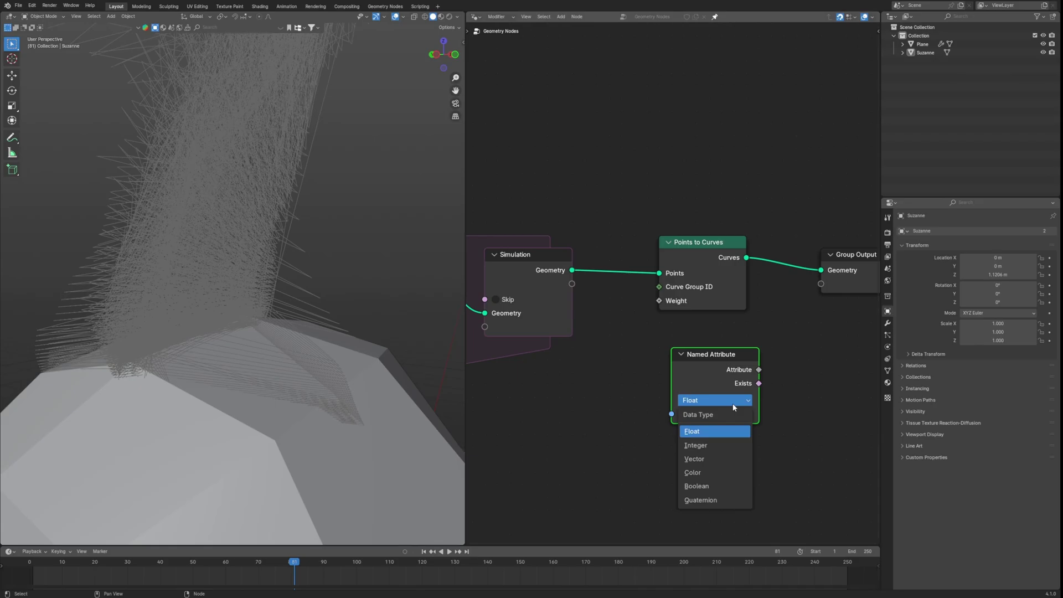
left_click(709, 446)
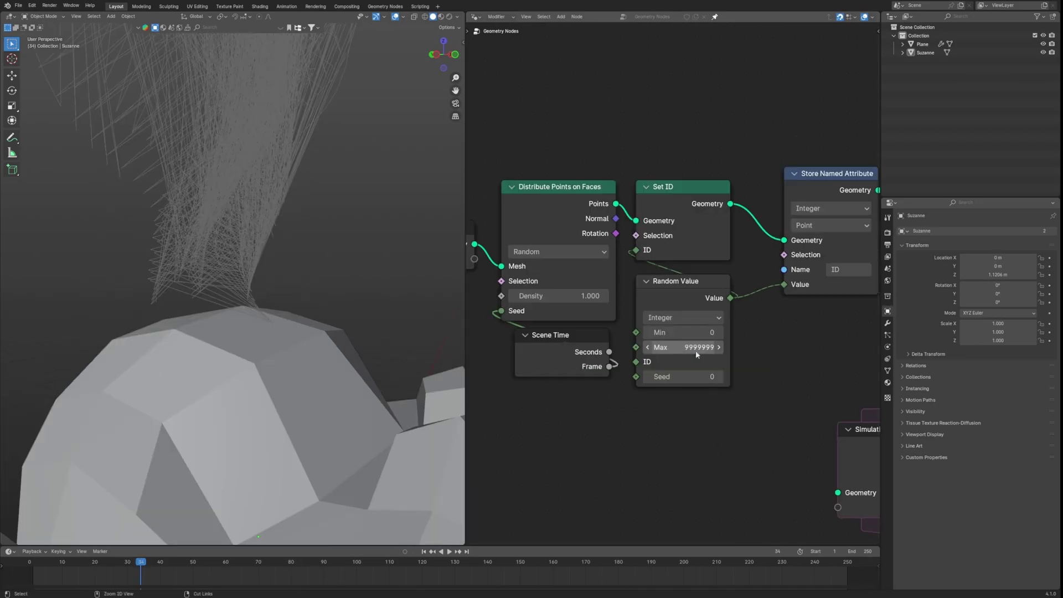
left_click(21, 567)
key("space")
scroll(234, 315, "down", 3)
middle_click_drag(234, 314, 310, 318)
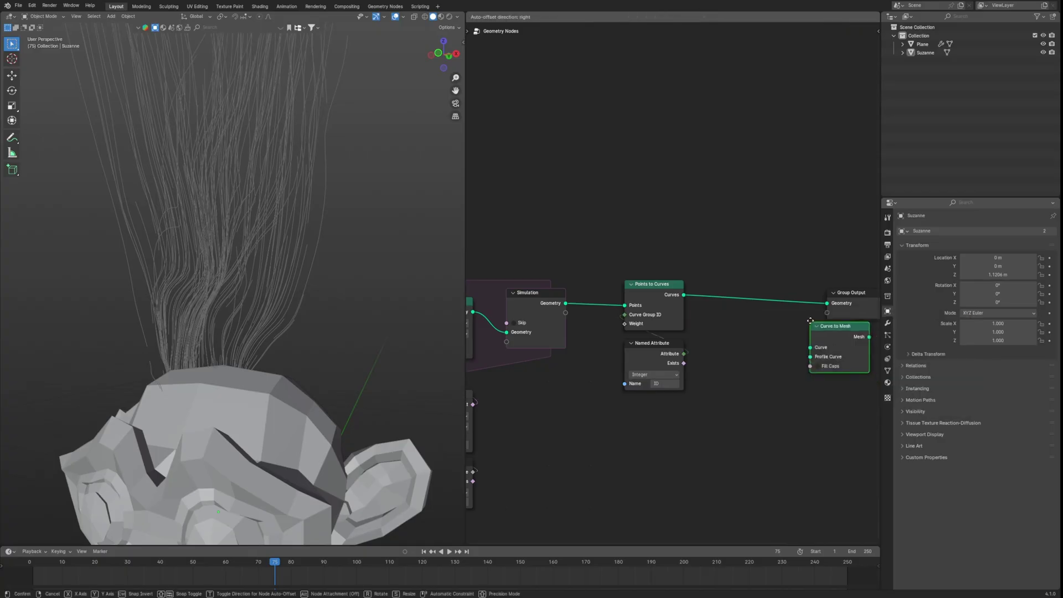
Step: Insert a Curve to Mesh node before Group Output and place two Curve Line nodes below the curve link
left_click_drag(831, 310, 771, 310)
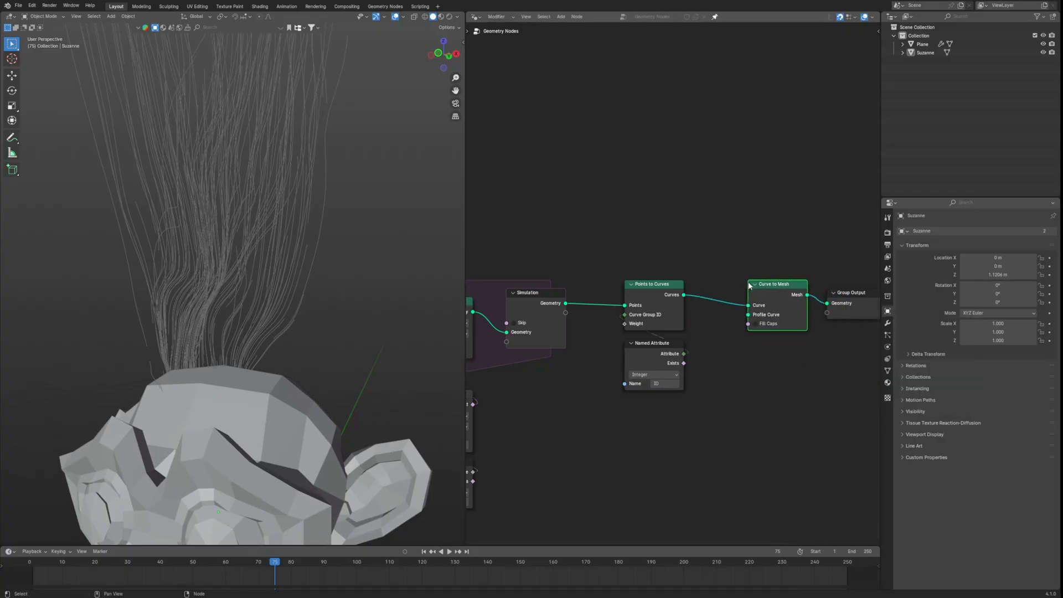
middle_click_drag(812, 360, 735, 360)
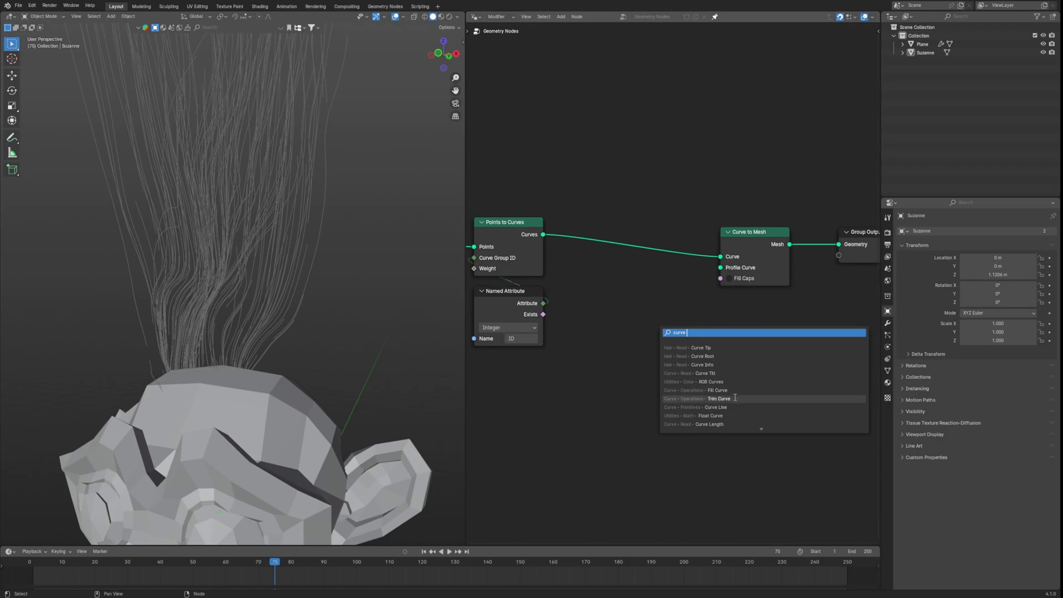
left_click(734, 406)
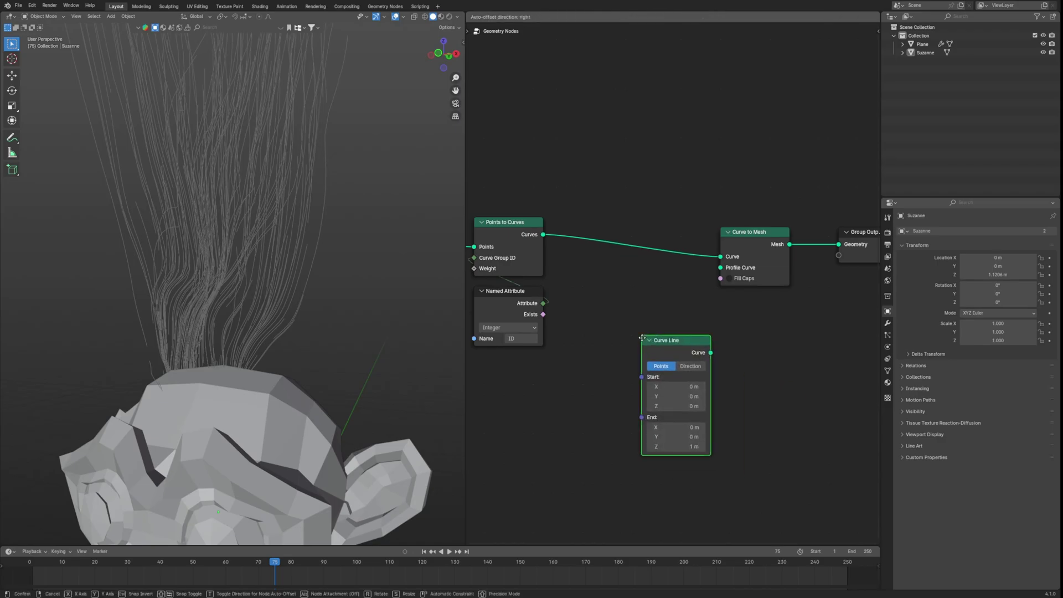
left_click(638, 313)
key("shift+d")
left_click(572, 419)
left_click_drag(663, 322, 634, 283)
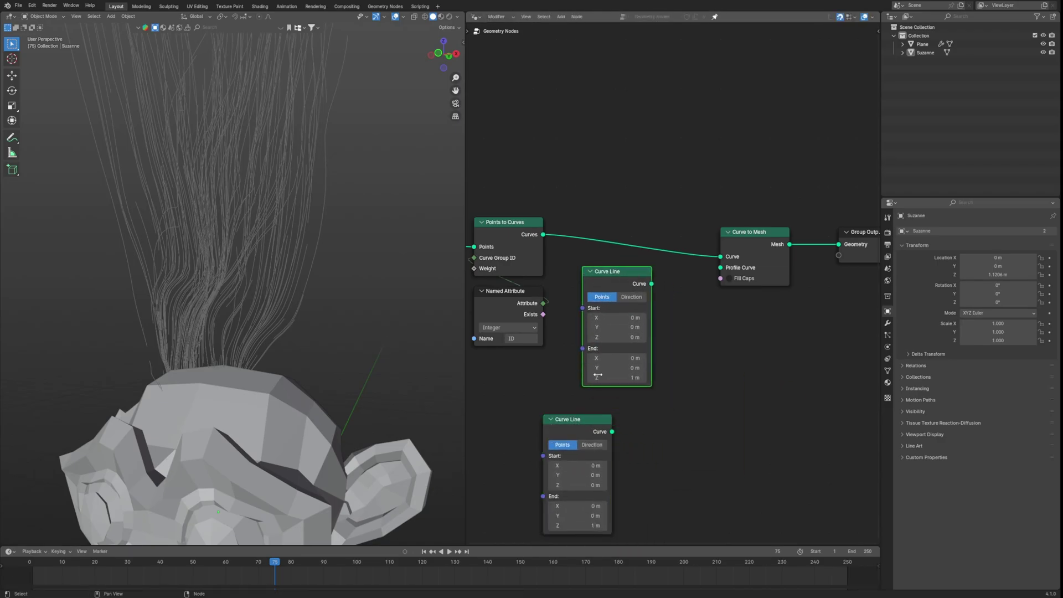
left_click_drag(574, 424, 627, 416)
Step: Combine both Curve Line nodes with a Join Geometry node and feed it into Curve to Mesh's Profile Curve
left_click(709, 338)
key("shift+a")
left_click(721, 330)
type("co")
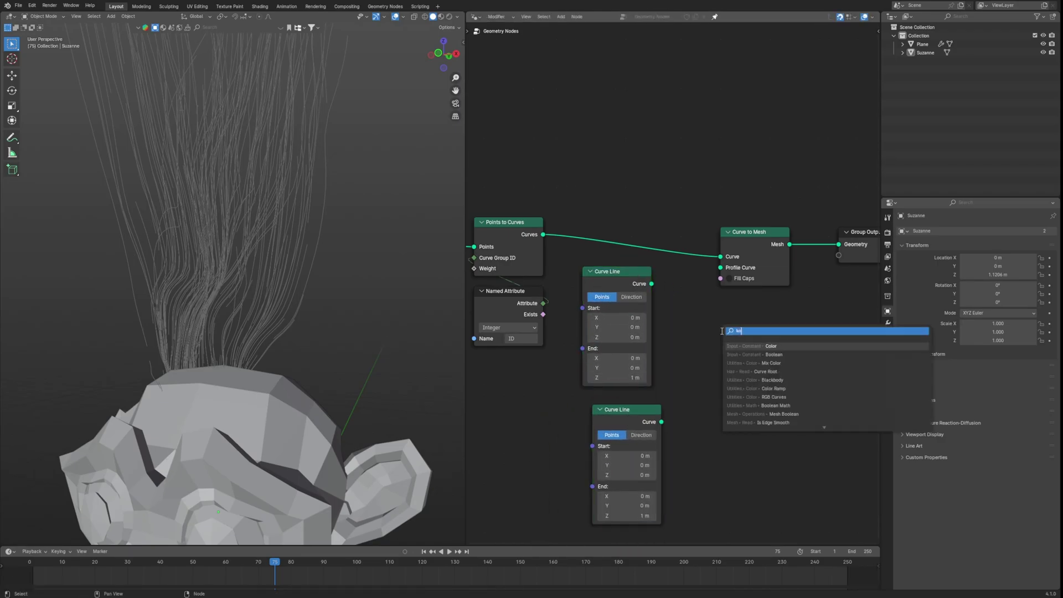
left_click(772, 345)
left_click(726, 332)
left_click_drag(695, 348, 696, 348)
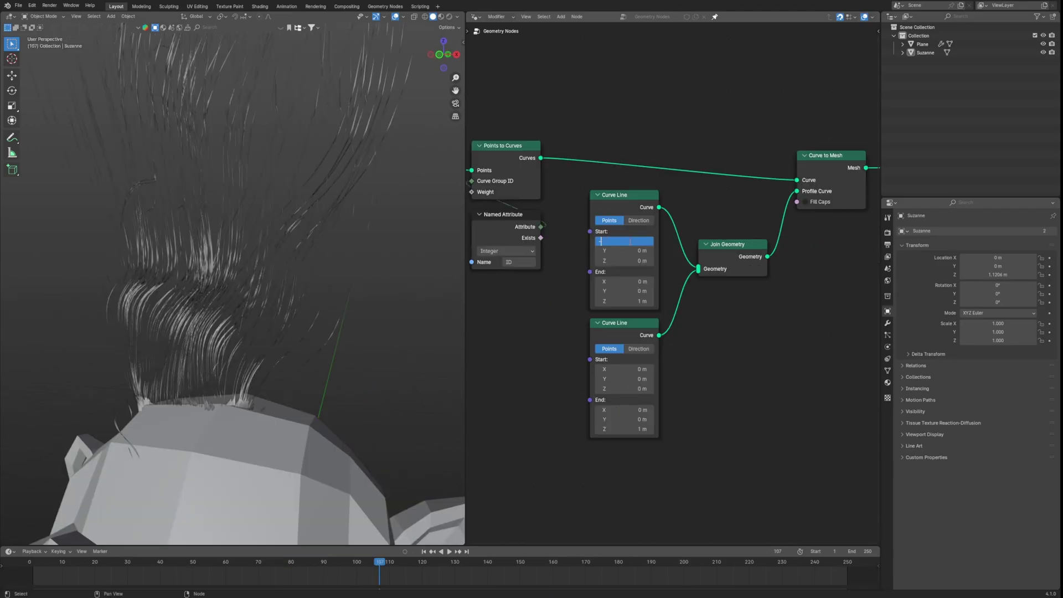
Step: Set the first Curve Line to run from X -1 m to 1 m and the second from Y -1 m to 1 m
key("Return")
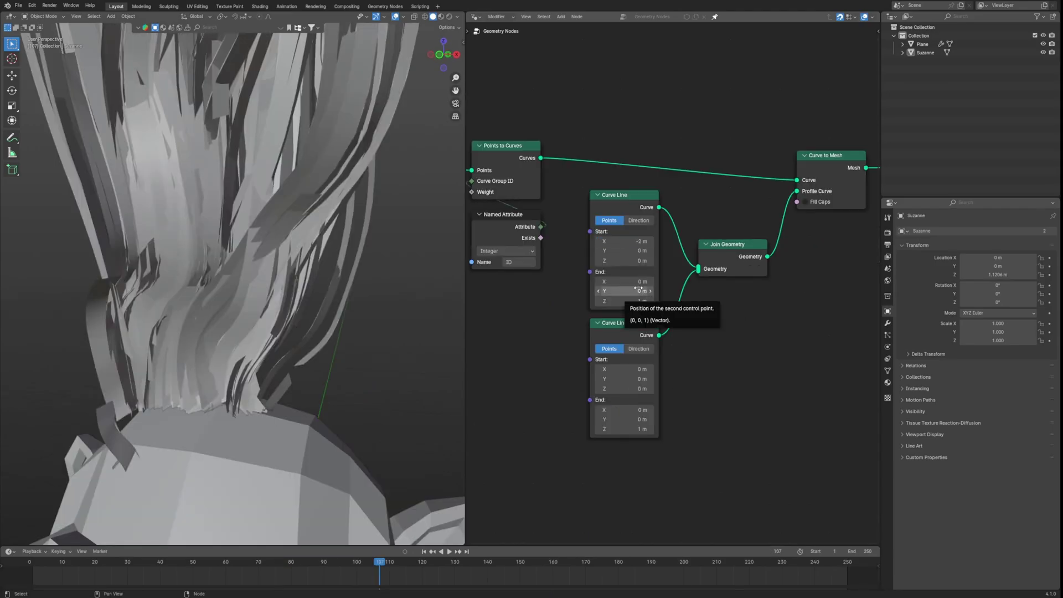
type("2")
key("Return")
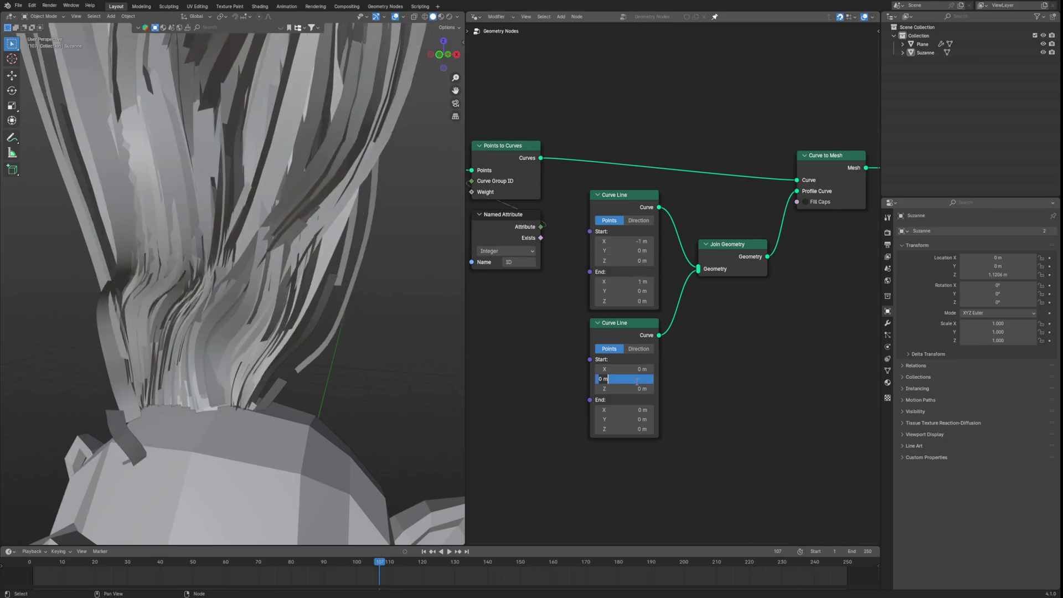
key("Return")
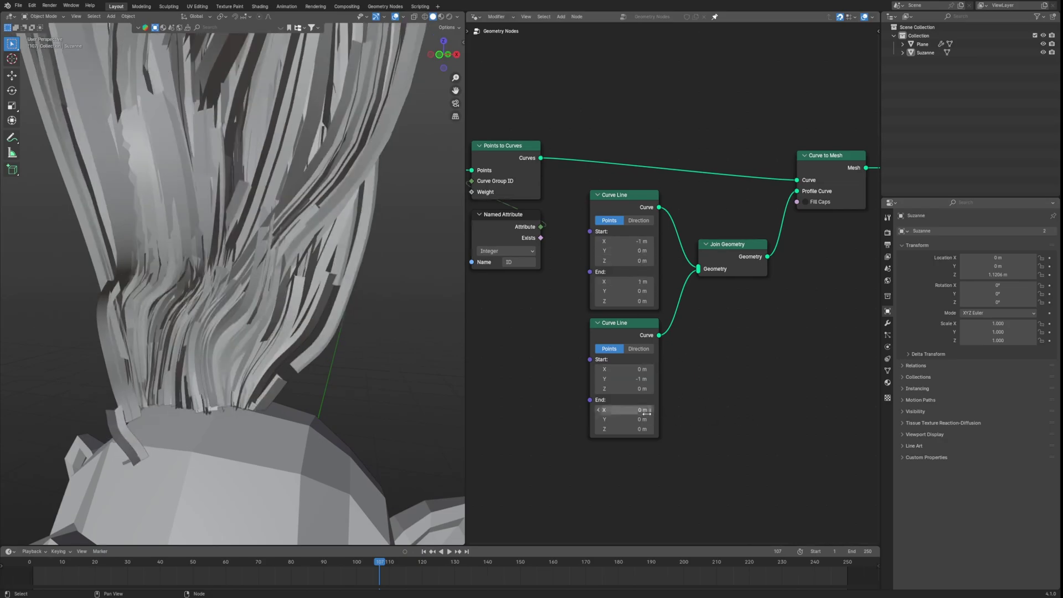
left_click(637, 419)
type("1")
key("Return")
middle_click_drag(441, 298, 385, 256)
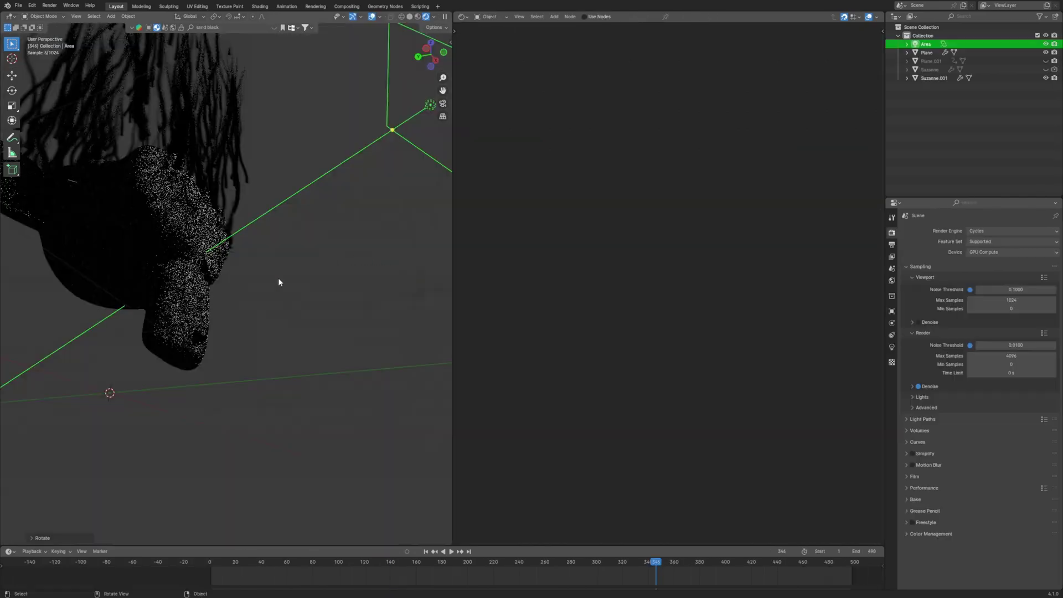
middle_click_drag(279, 282, 294, 327)
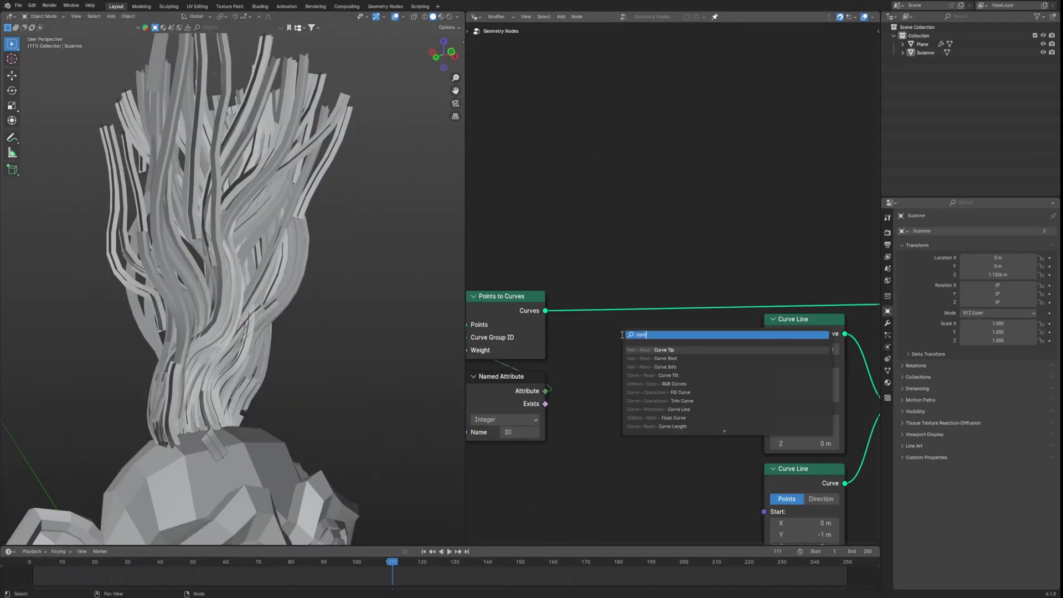
Step: Insert a Set Curve Normal node set to Free after Points to Curves, replay the simulation, and move the "V" Named Attribute under Dot Product
left_click(695, 351)
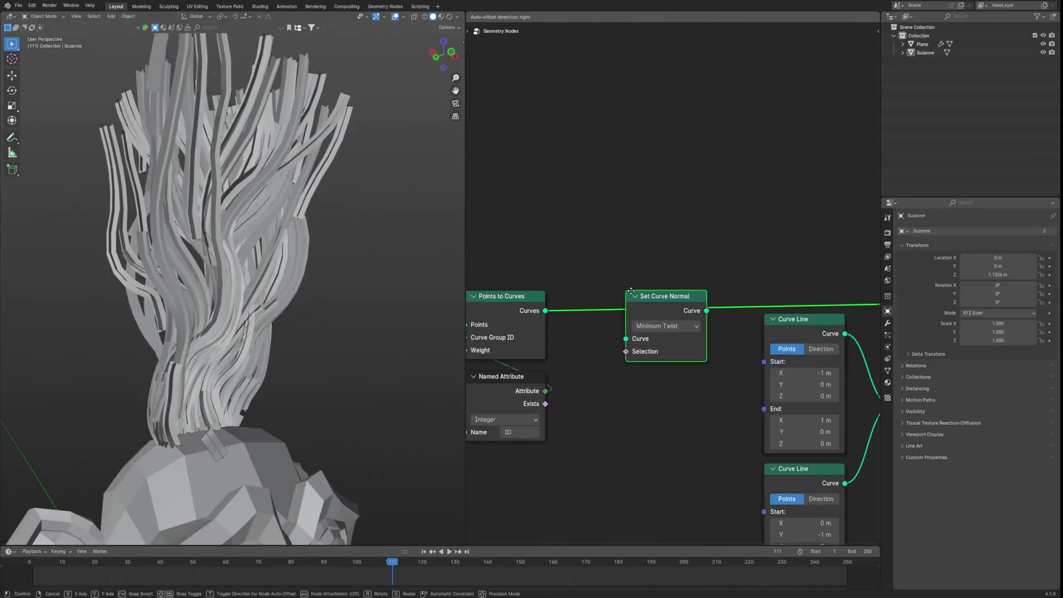
left_click(645, 300)
left_click(647, 381)
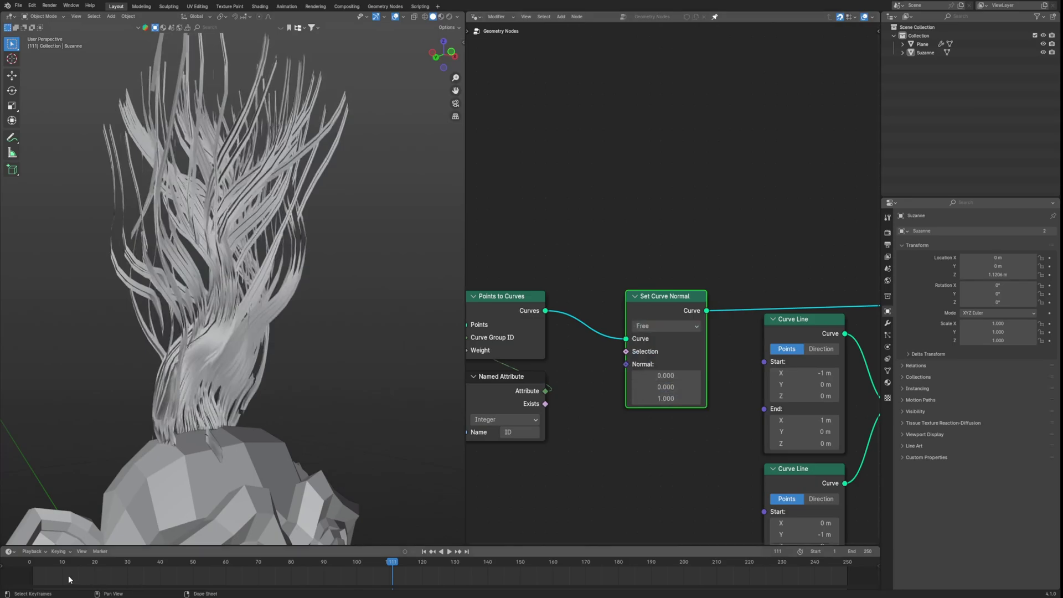
key("shift+Left")
key("space")
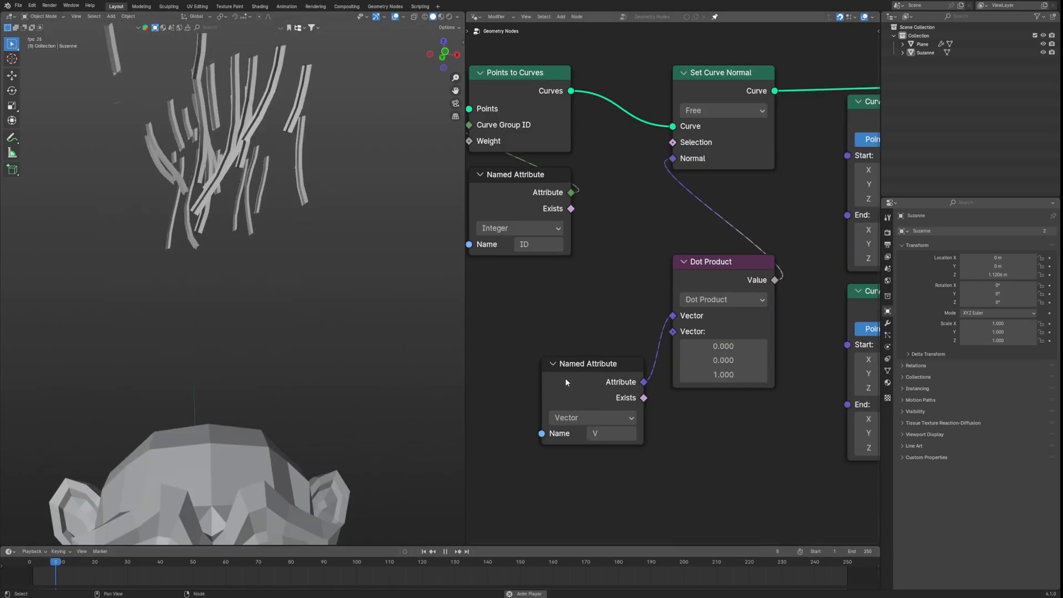
left_click_drag(566, 378, 695, 421)
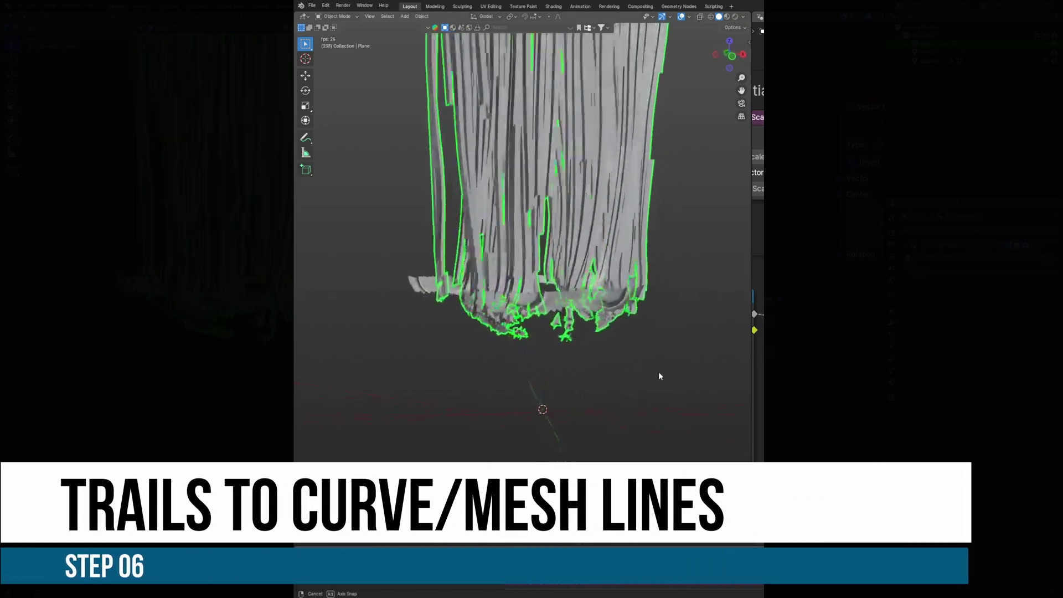
middle_click_drag(659, 376, 588, 355)
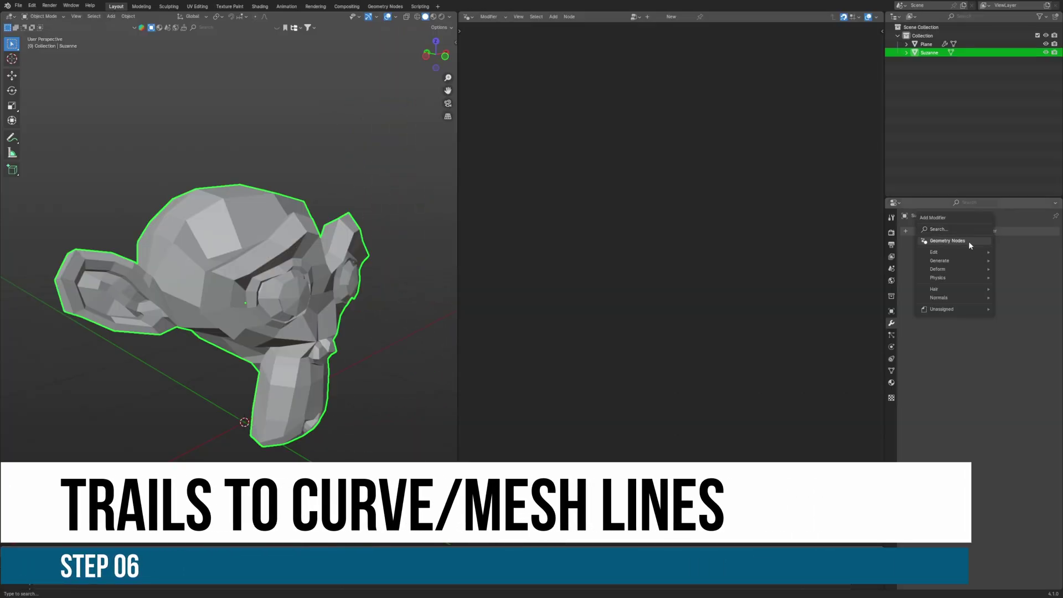
Step: Smooth Suzanne by adding a Subdivision modifier, raising its viewport level and applying it
left_click(968, 241)
left_click(921, 245)
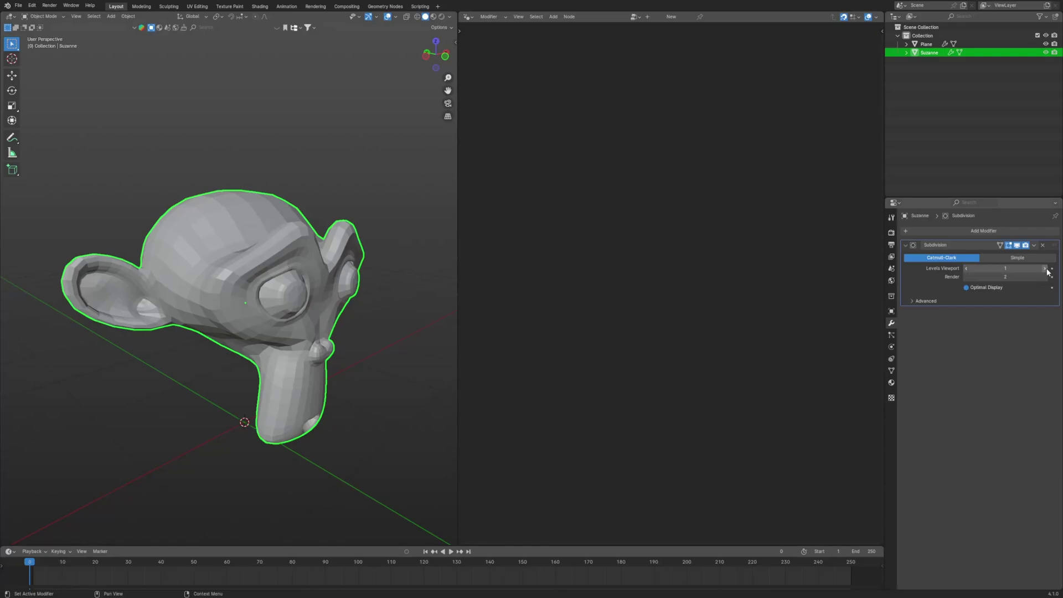
left_click(1045, 269)
Step: Add a plane at the world origin beneath Suzanne and scale it up wider than the head
key("shift+a")
left_click(403, 245)
key("s")
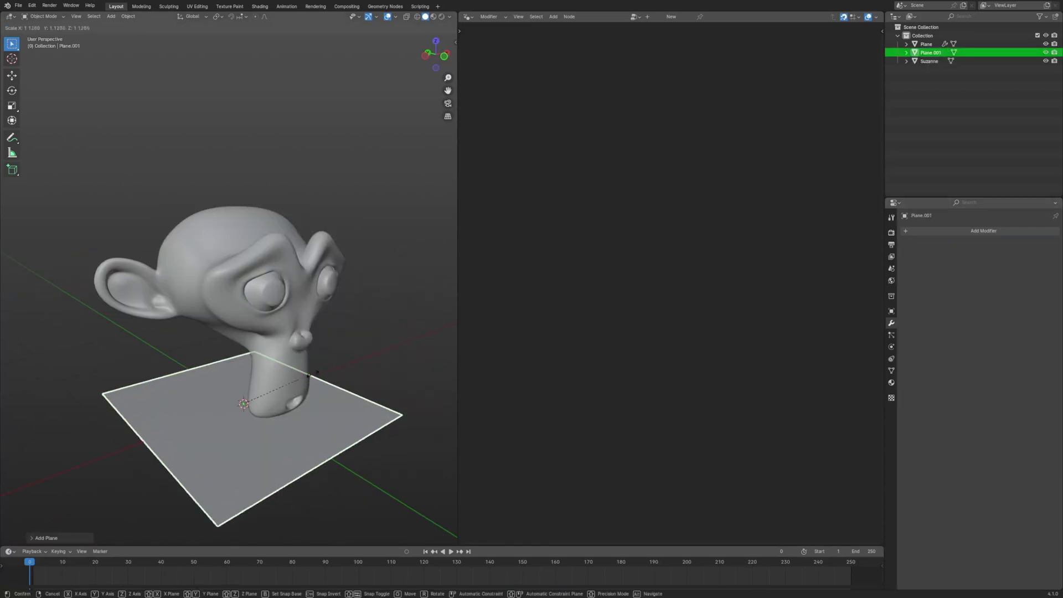
left_click(358, 377)
scroll(358, 377, "down", 2)
right_click(314, 383)
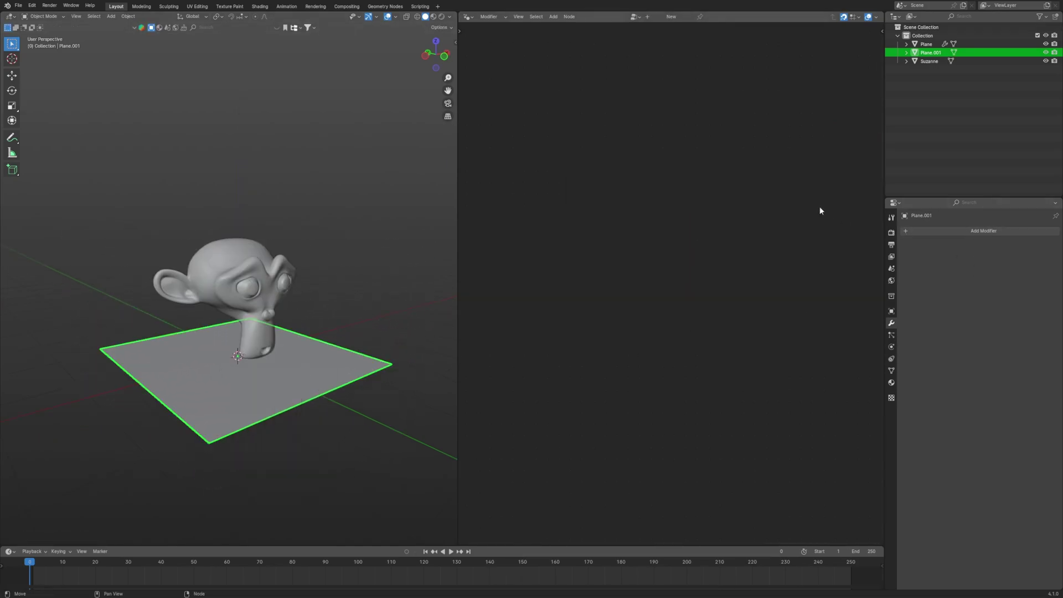
Step: Create a new geometry nodes tree on Suzanne with a Delete Geometry node between Group Input and Group Output
left_click(249, 276)
left_click(672, 19)
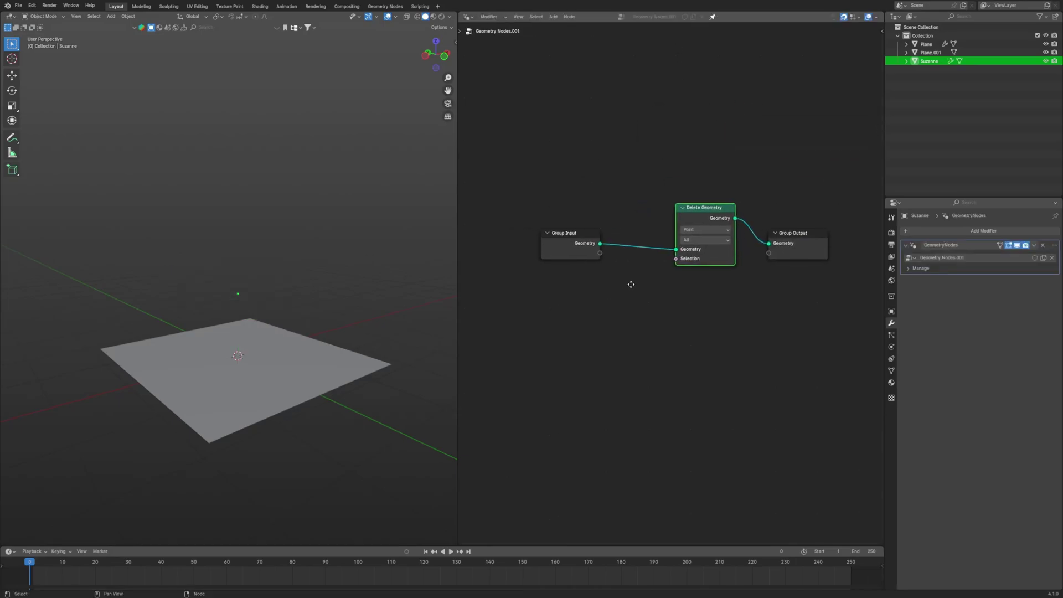
scroll(631, 284, "up", 4)
middle_click_drag(631, 284, 652, 266)
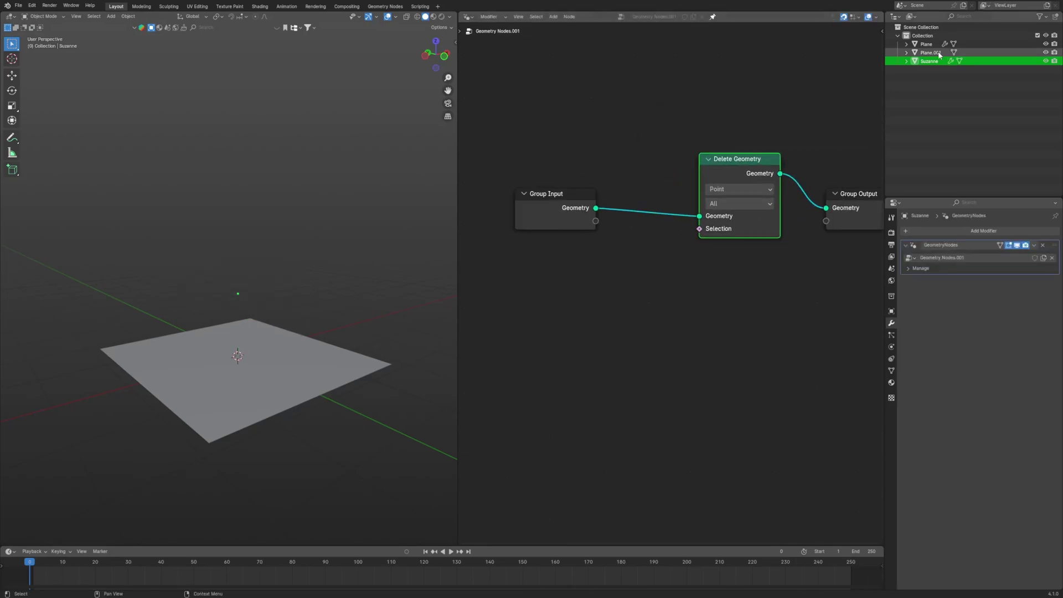
Step: Bring Plane.001 into Suzanne's node tree as an Object Info node and feed its geometry into a Geometry Proximity node
left_click_drag(934, 52, 521, 332)
middle_click_drag(569, 360, 624, 327)
left_click_drag(624, 327, 573, 301)
left_click_drag(699, 238, 703, 237)
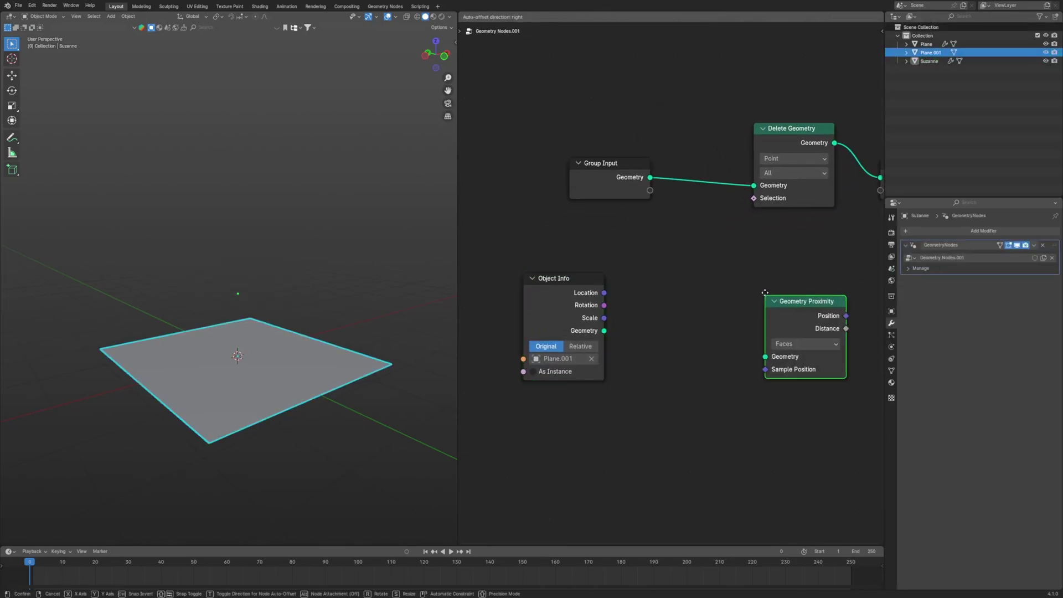
left_click(632, 288)
left_click_drag(633, 344, 634, 345)
Step: Route the proximity Distance through a Map Range node into Delete Geometry's Selection and set From Min to 0.300
middle_click_drag(717, 319, 639, 325)
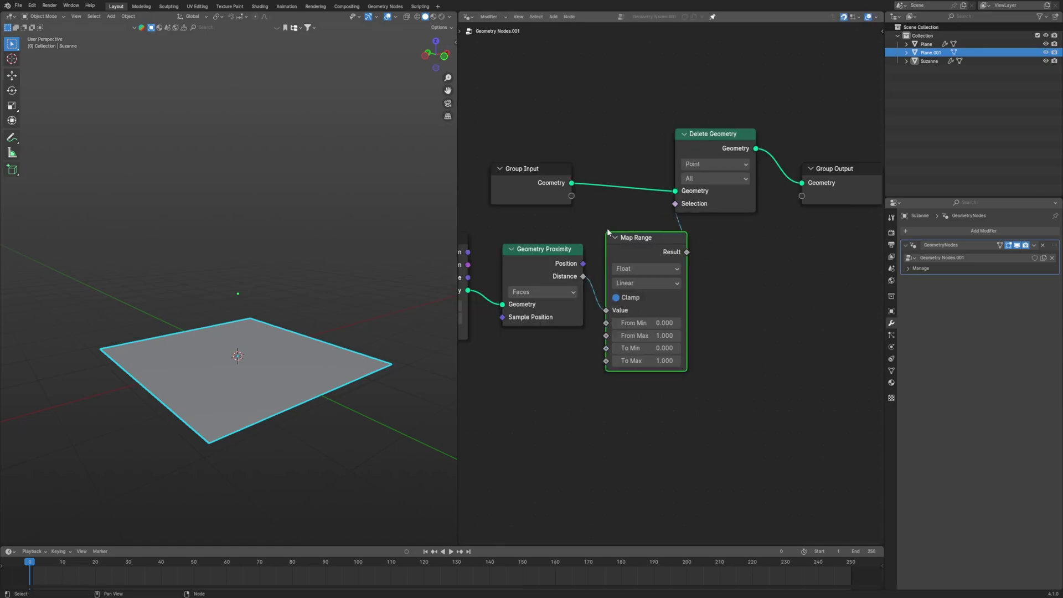
left_click(670, 277)
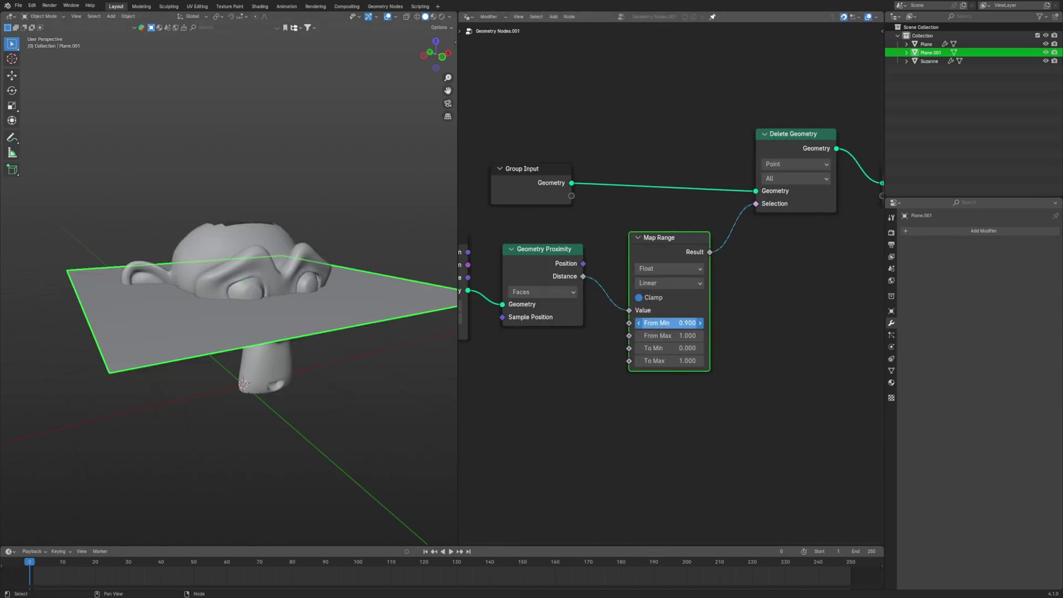
left_click_drag(669, 323, 635, 322)
Step: Move Plane.001 vertically through Suzanne to test the proximity slice
middle_click_drag(327, 377, 319, 331)
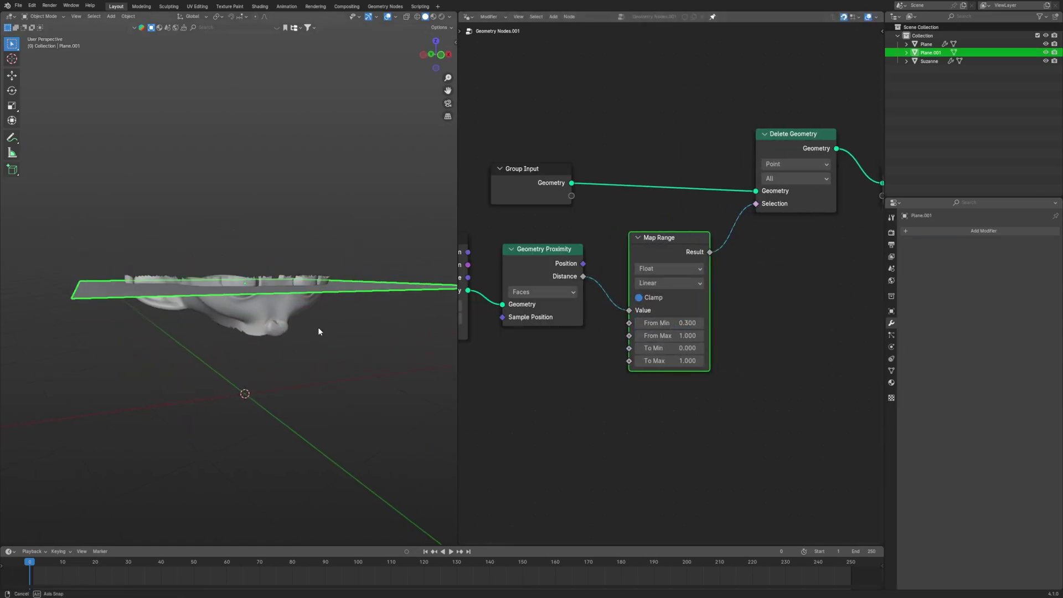
scroll(318, 327, "up", 3)
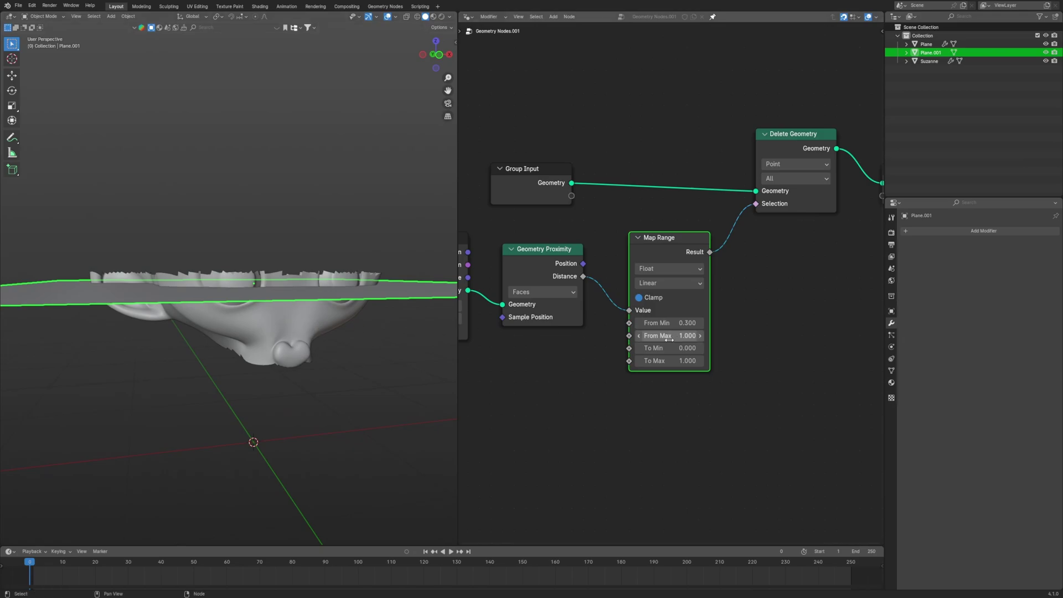
key("g")
key("z")
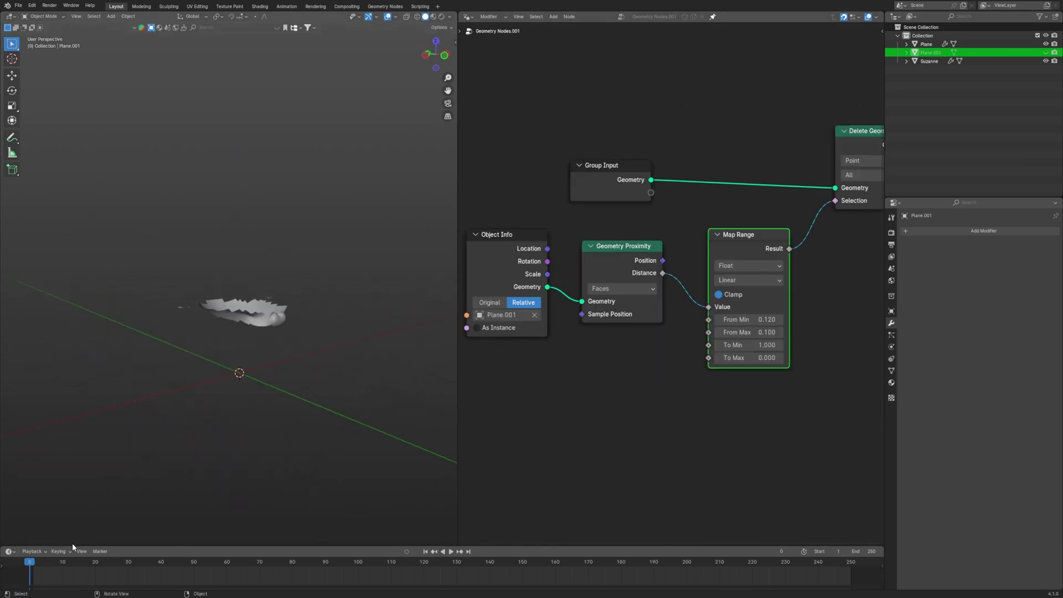
Step: Play the simulation to examine the trails emitted from the sliced head, and stop playback
key("space")
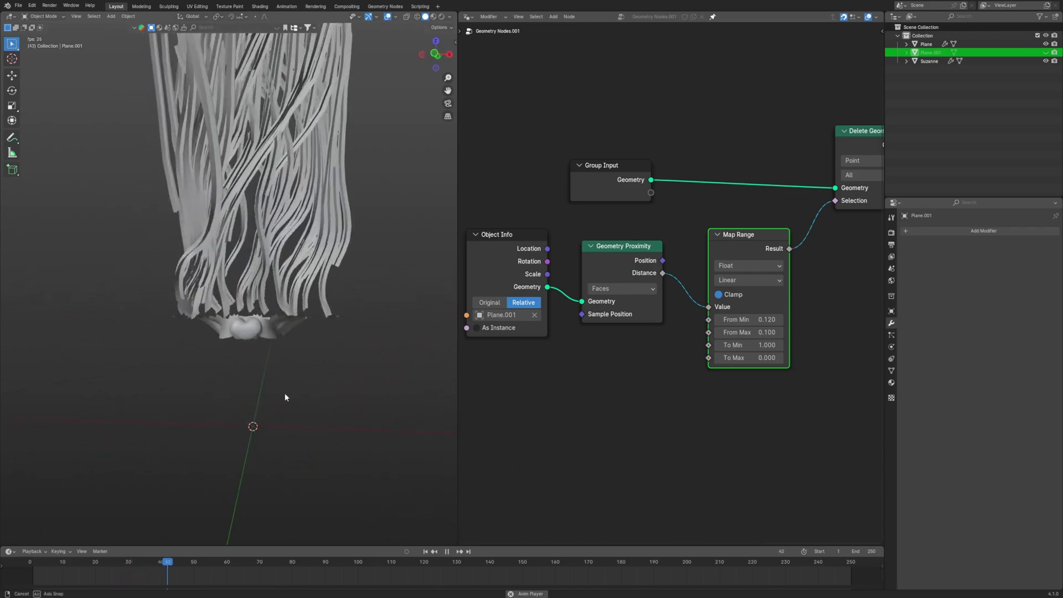
middle_click_drag(285, 398, 338, 382)
key("Escape")
Step: Show Plane.001 in the viewport and move it along the Z axis
left_click(1046, 52)
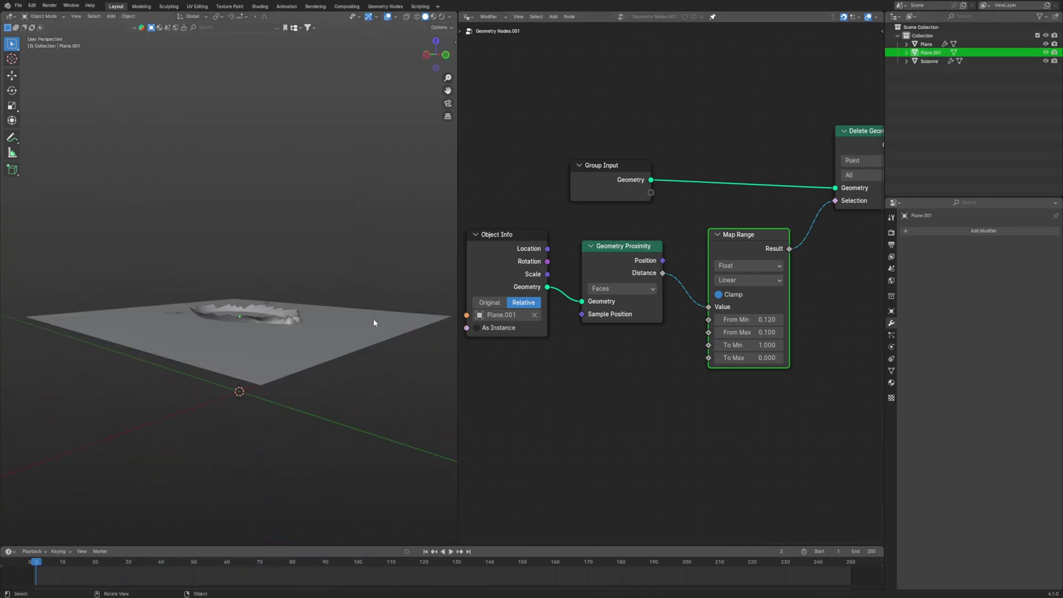
key("g")
key("z")
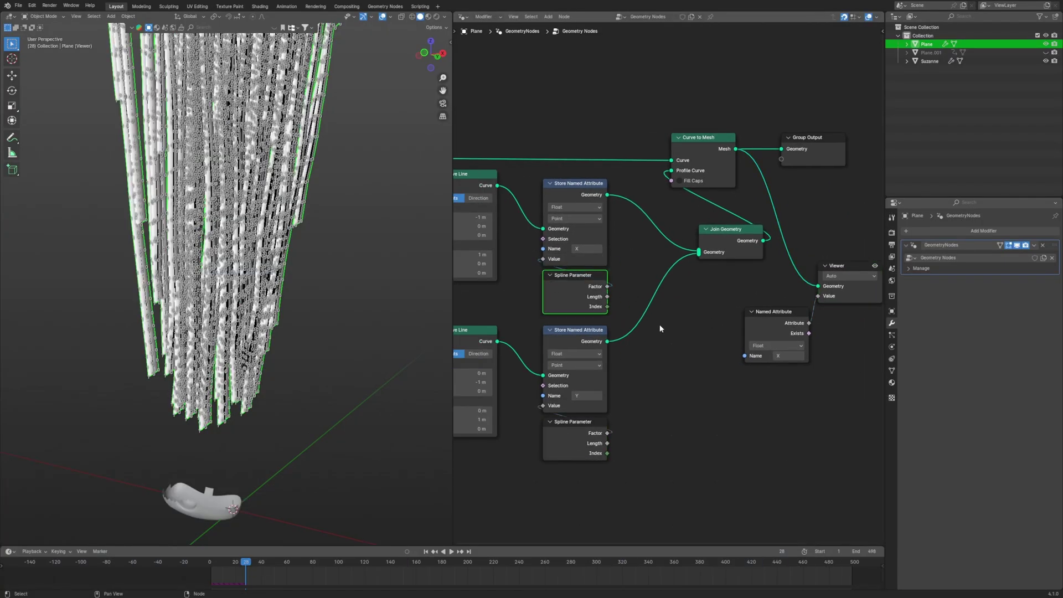
Step: Turn off the viewport's attribute text and examine the "X" attribute shading across the trail meshes from several angles
scroll(226, 284, "up", 5)
left_click(390, 16)
left_click(350, 205)
left_click(403, 300)
scroll(403, 301, "down", 2)
middle_click_drag(403, 300, 424, 300)
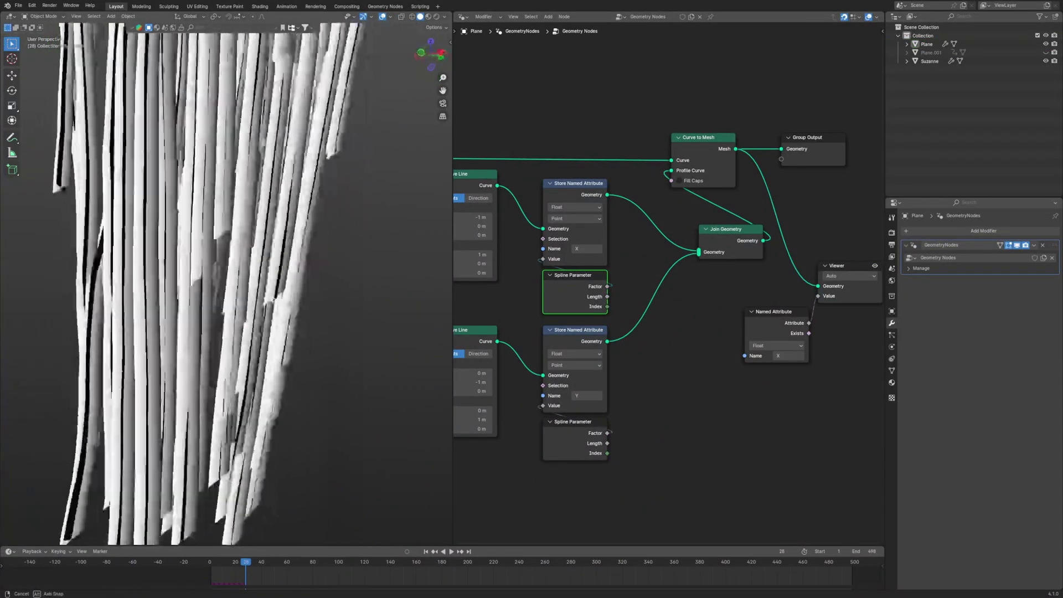
middle_click_drag(273, 300, 305, 244)
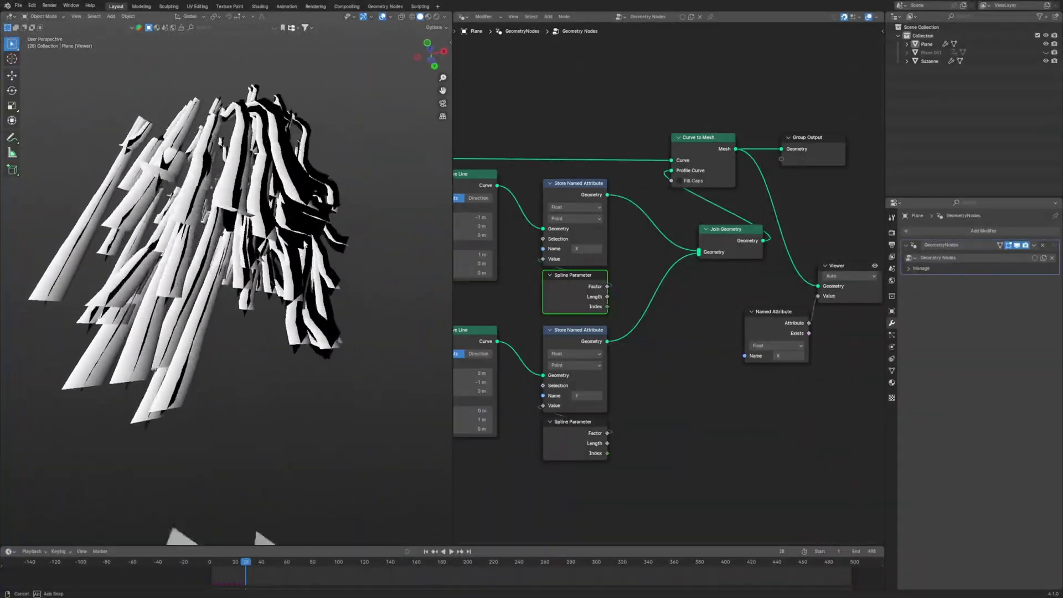
middle_click_drag(343, 332, 280, 314)
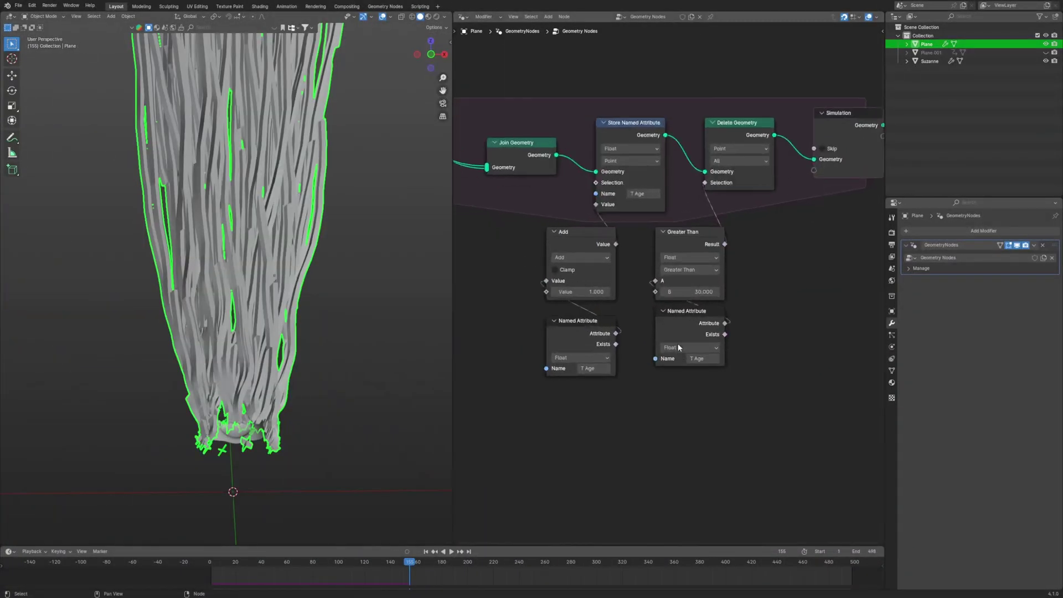
Step: Insert a Store Named Attribute node named "X" after the first profile Curve Line, with a Spline Parameter factor as its value
middle_click_drag(678, 343, 454, 297)
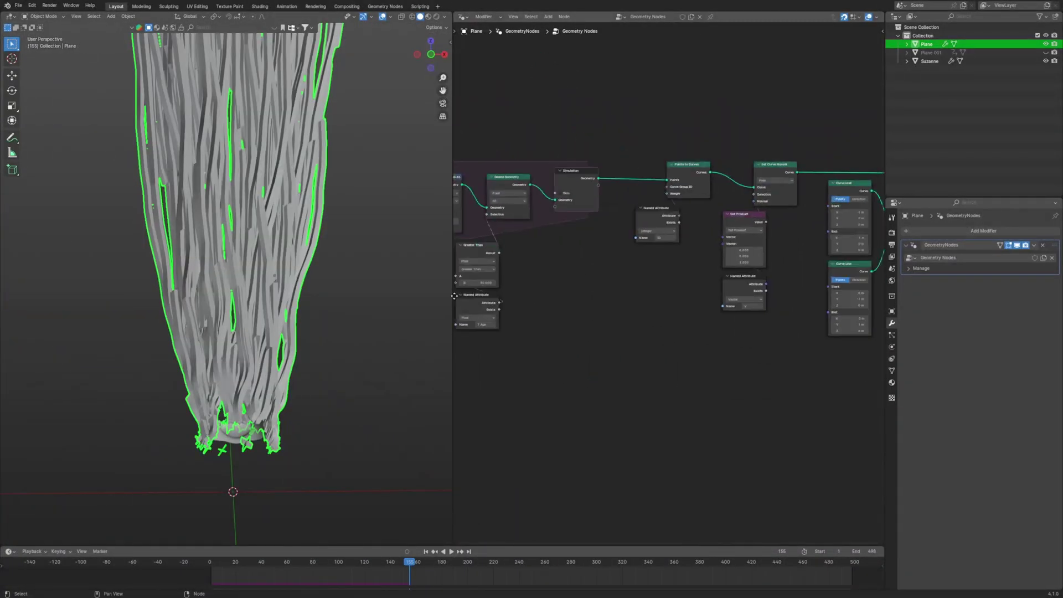
scroll(616, 307, "up", 4)
left_click_drag(667, 224, 671, 210)
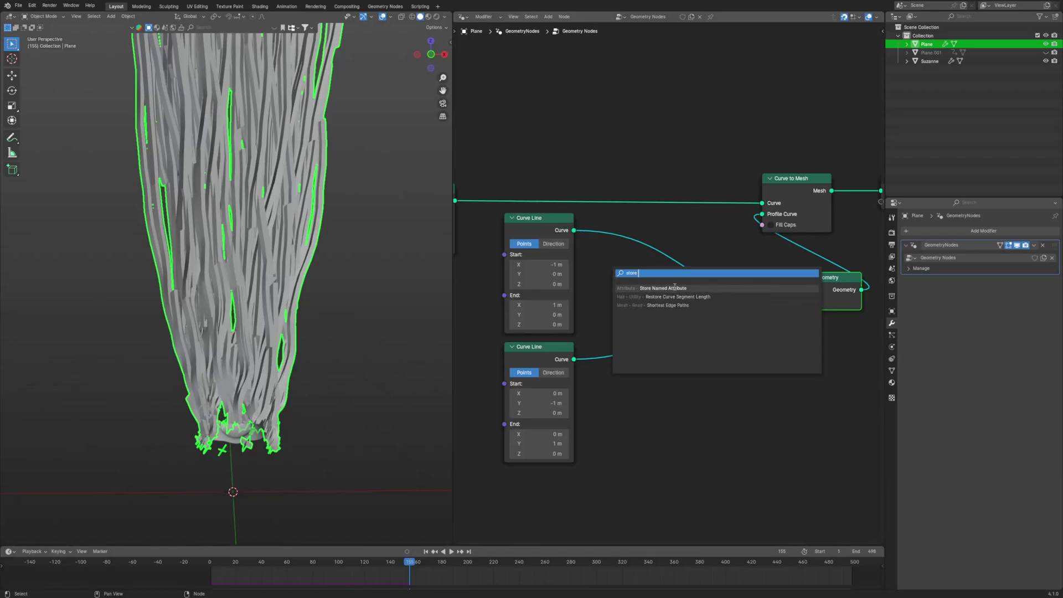
left_click(675, 287)
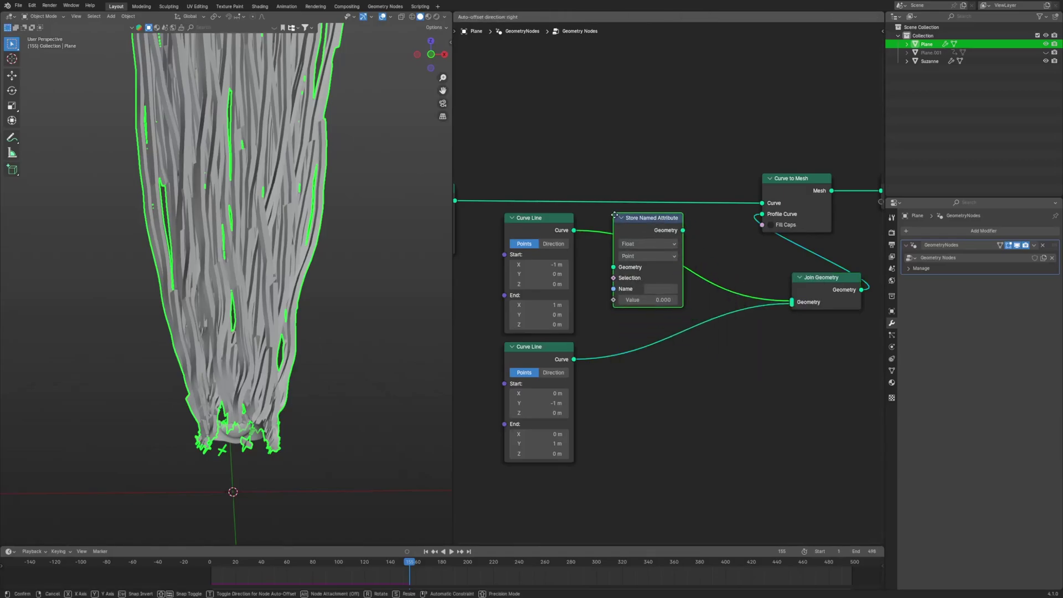
left_click(686, 296)
left_click_drag(624, 310, 645, 330)
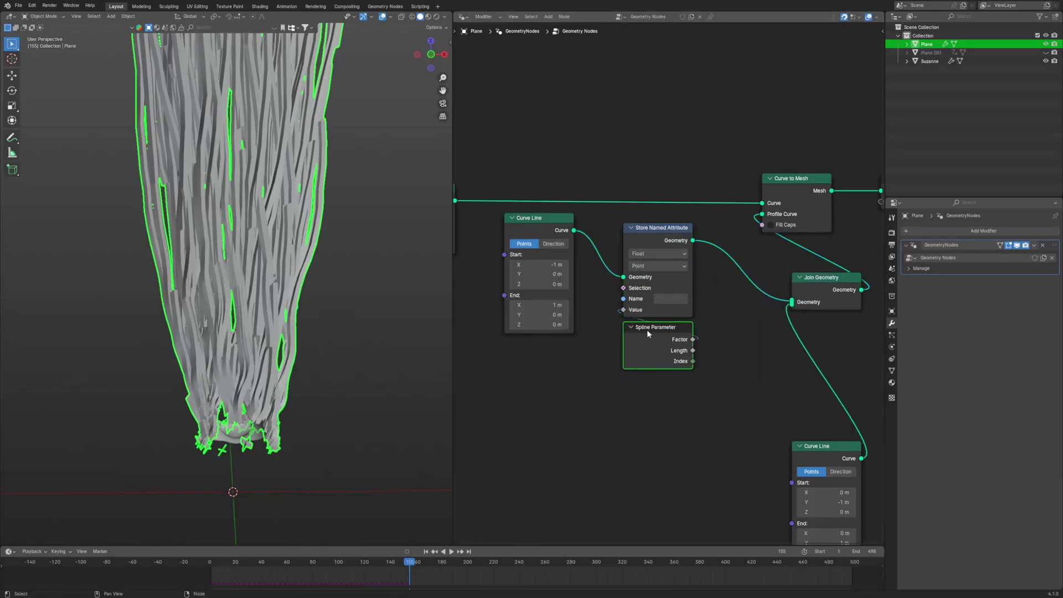
left_click(670, 299)
type("X")
key("Return")
Step: Duplicate the Store Named Attribute and Spline Parameter nodes onto the second profile Curve Line and name the attribute "Y"
left_click(709, 423)
middle_click_drag(705, 417, 615, 345)
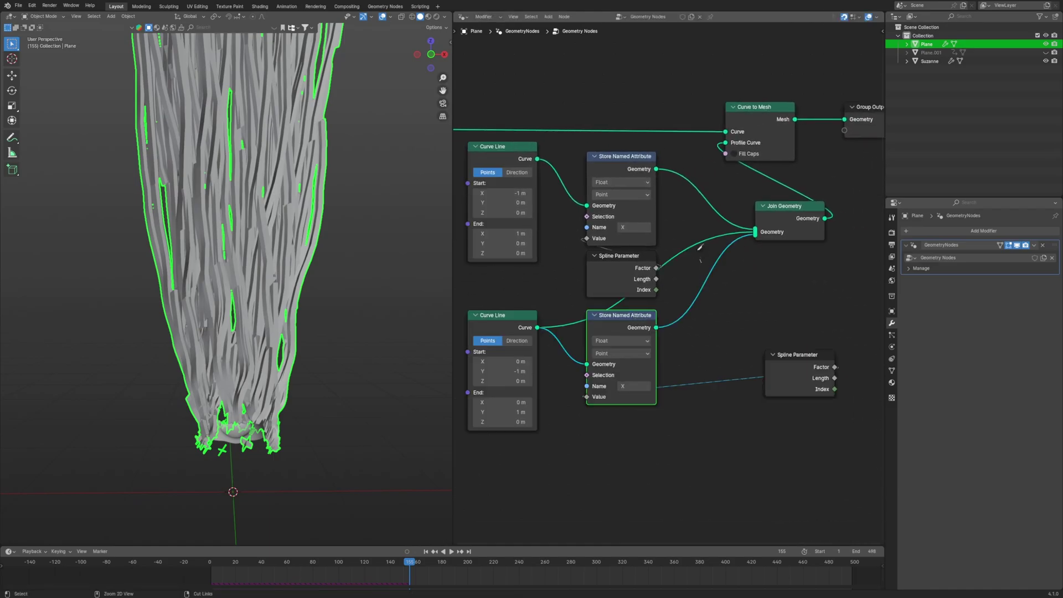
left_click_drag(793, 362, 615, 426)
left_click(631, 386)
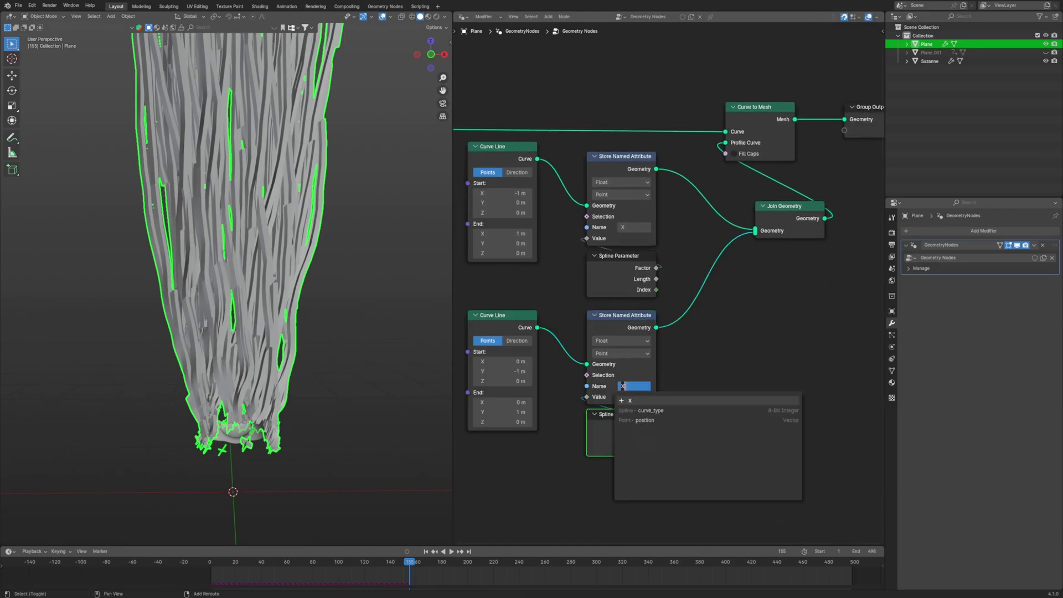
key("Return")
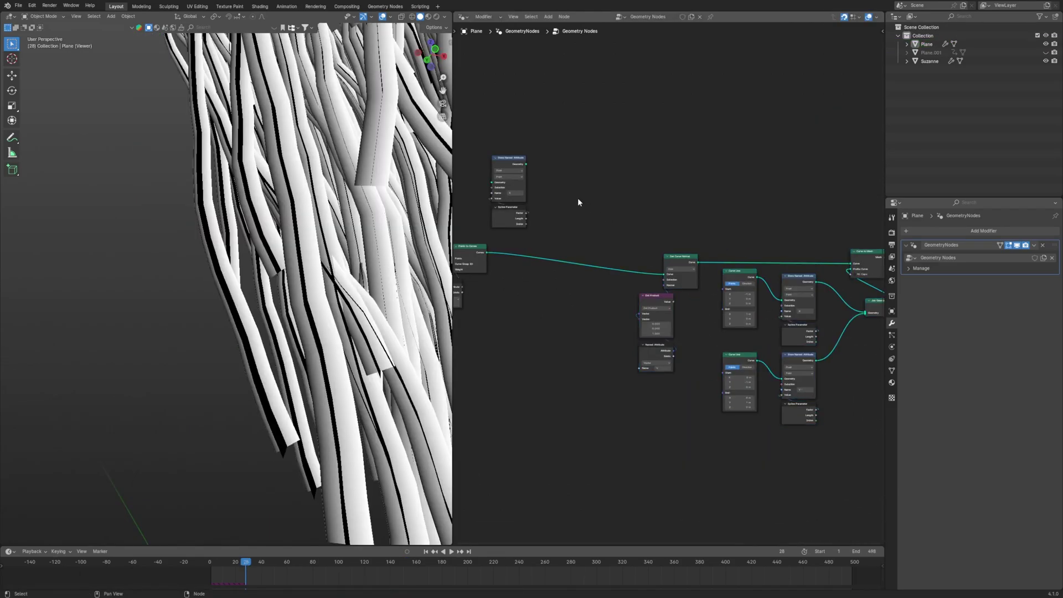
Step: Insert a copied Store Named Attribute with Spline Parameter between Points to Curves and Set Curve Normal, naming it "Z"
scroll(577, 199, "up", 4)
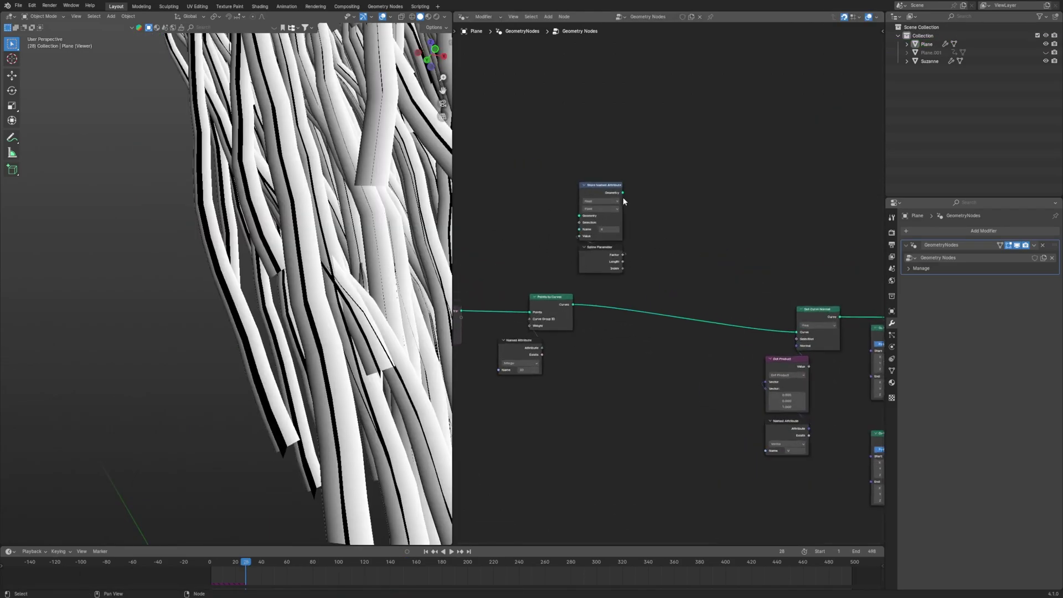
left_click_drag(580, 271, 629, 397)
scroll(675, 255, "up", 3)
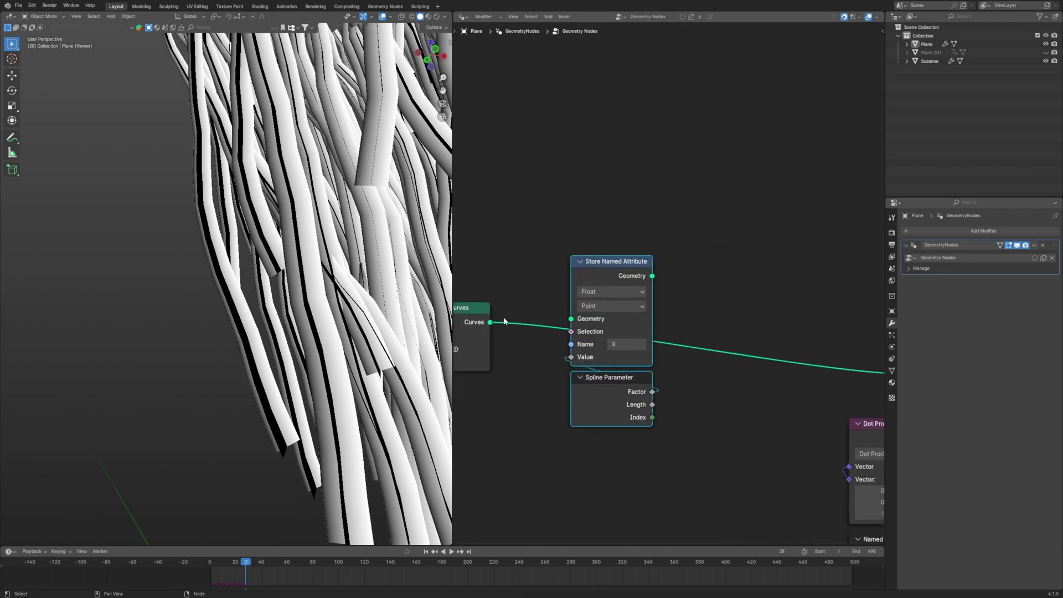
left_click_drag(572, 319, 573, 319)
scroll(658, 286, "down", 2)
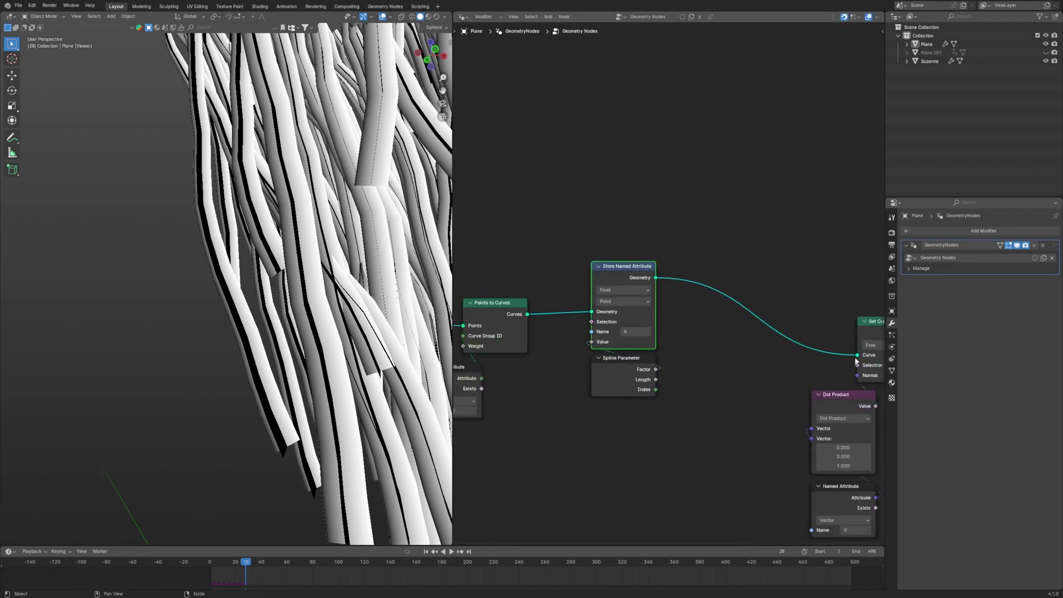
left_click(633, 331)
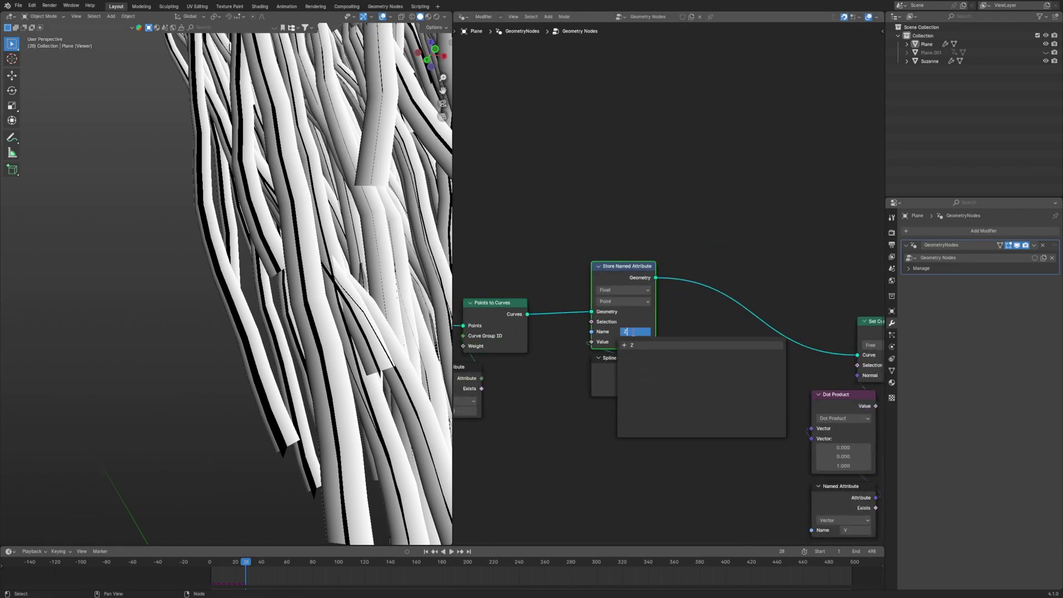
type("Z")
key("Return")
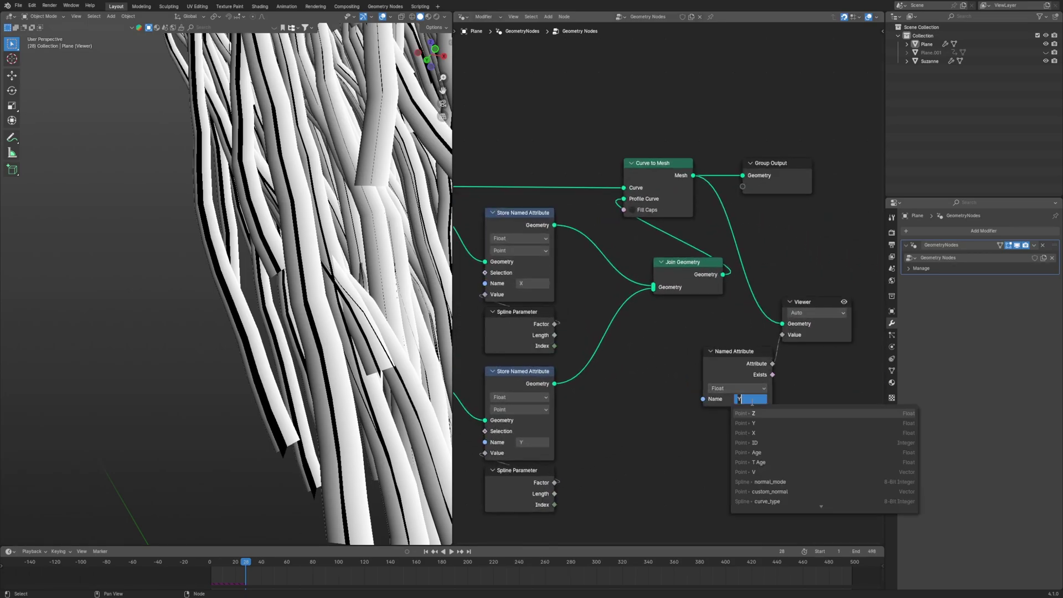
Step: Preview the "Z" attribute through the Viewer's Named Attribute node and examine its gradient along the trails
key("Return")
scroll(366, 330, "down", 5)
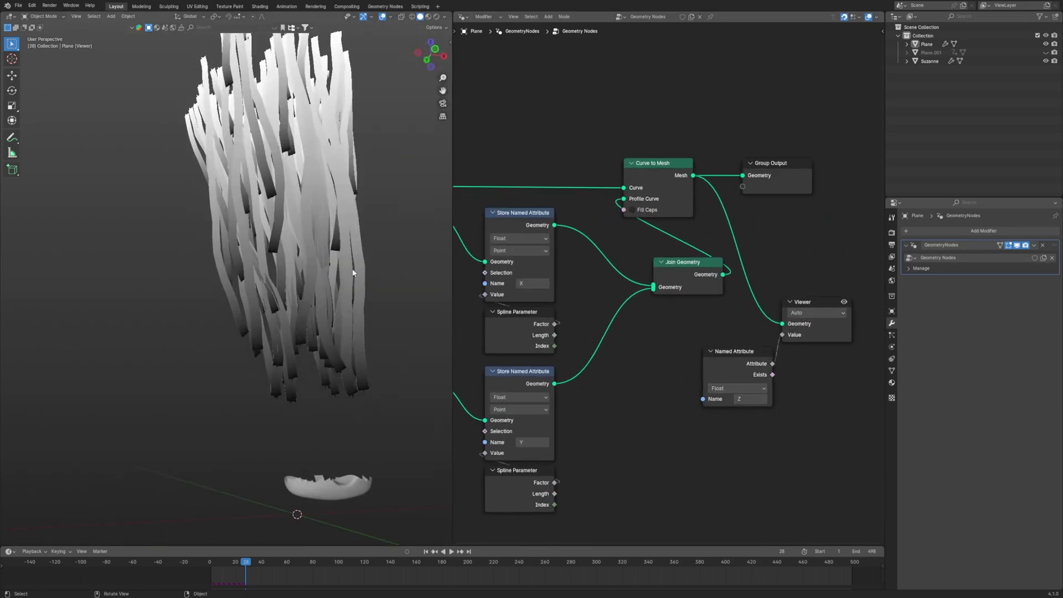
middle_click_drag(354, 271, 299, 285)
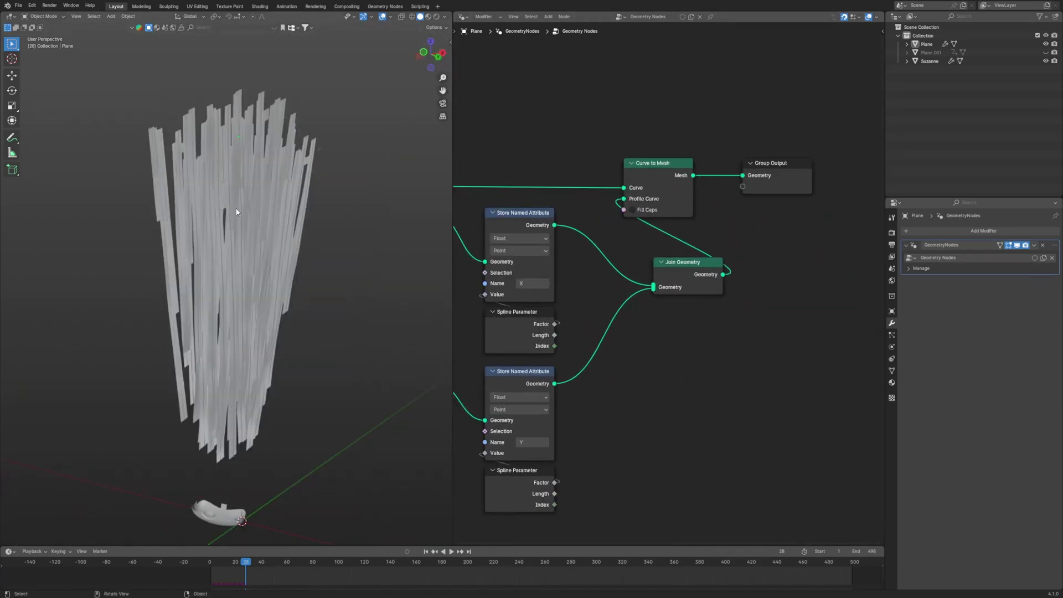
Step: Select the trail object and create a new material for it named "Ghost thread"
left_click(237, 211)
left_click(892, 382)
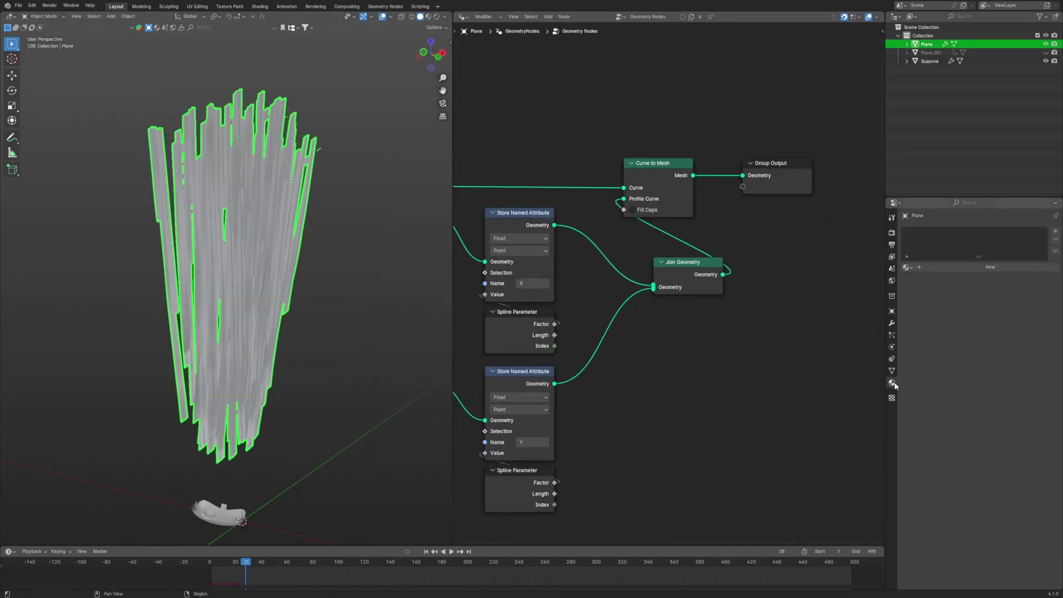
left_click(991, 268)
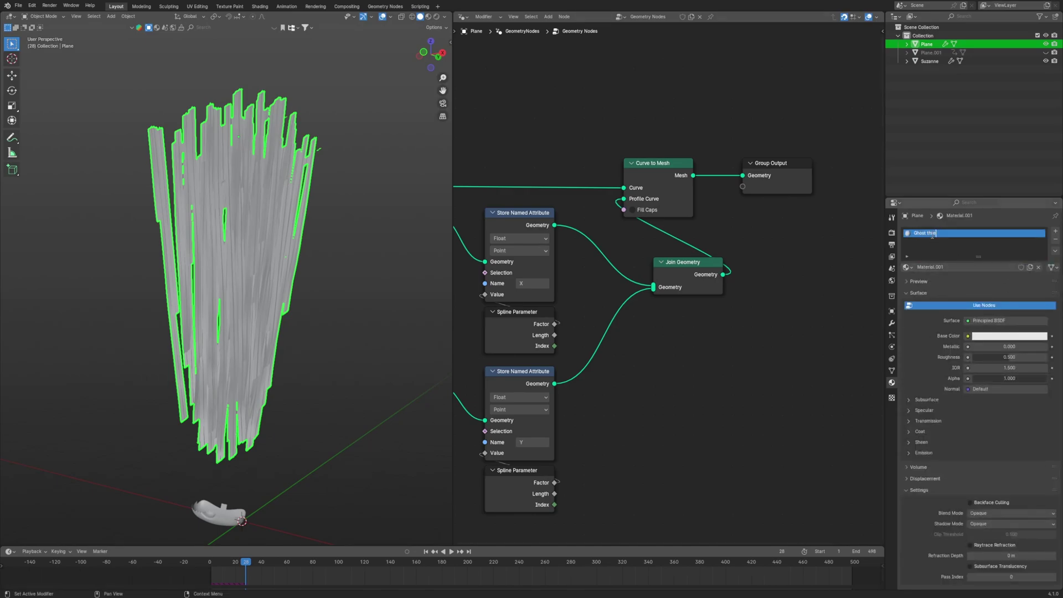
Step: Insert a Set Material node between Curve to Mesh and Group Output and assign the Ghost thread material to it
middle_click_drag(836, 245, 703, 307)
key("shift+a")
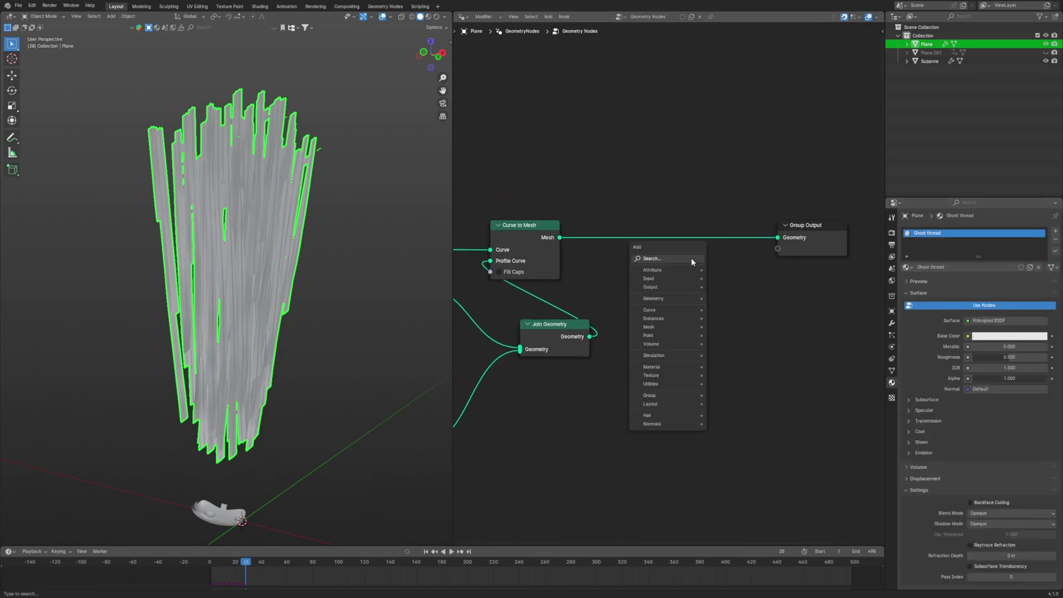
type("set")
left_click(731, 282)
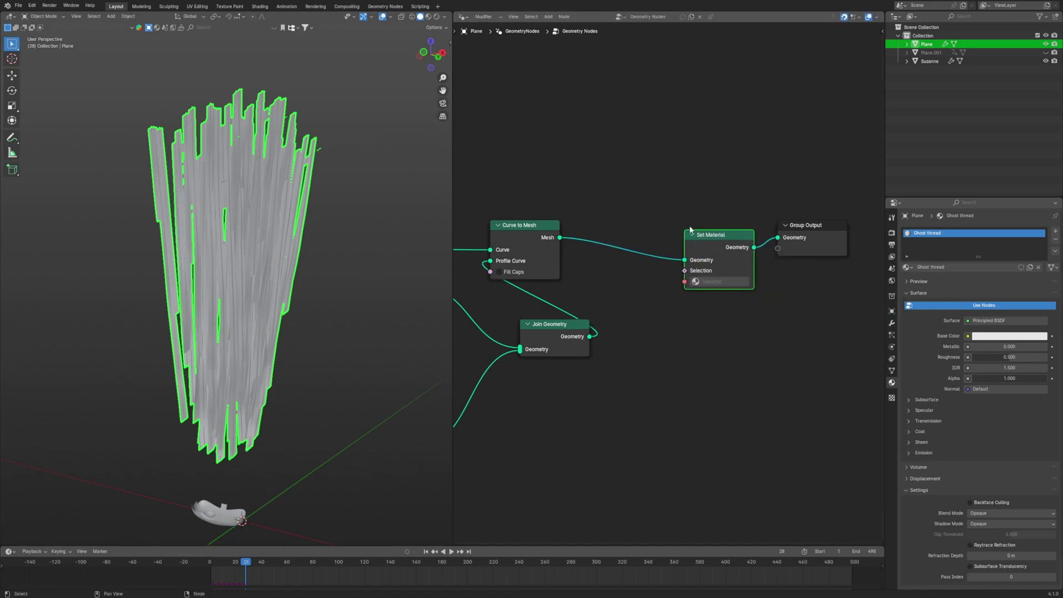
left_click(721, 286)
left_click(702, 281)
left_click(698, 294)
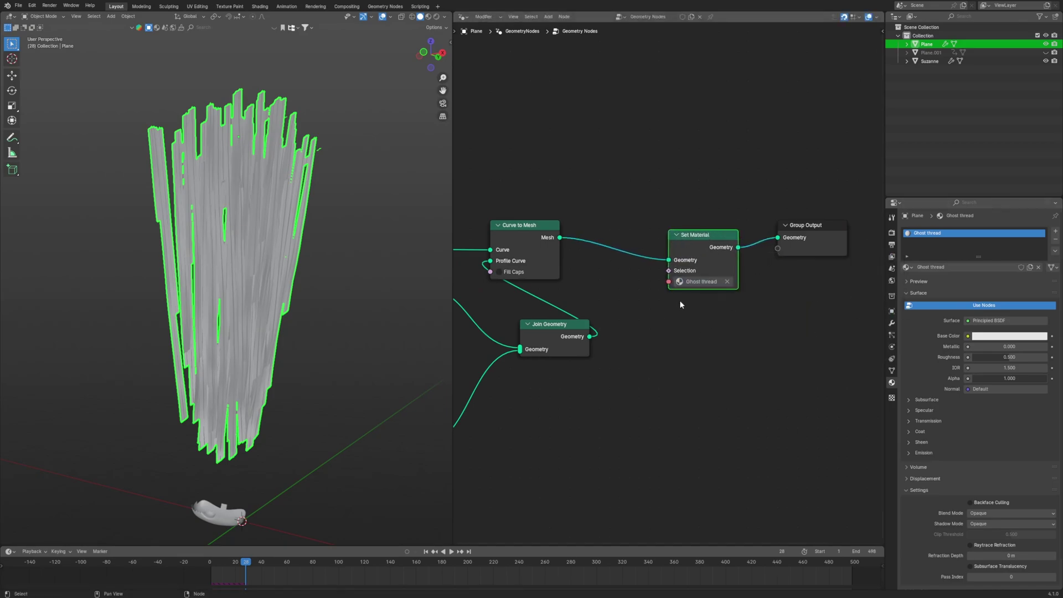
left_click_drag(697, 235, 687, 225)
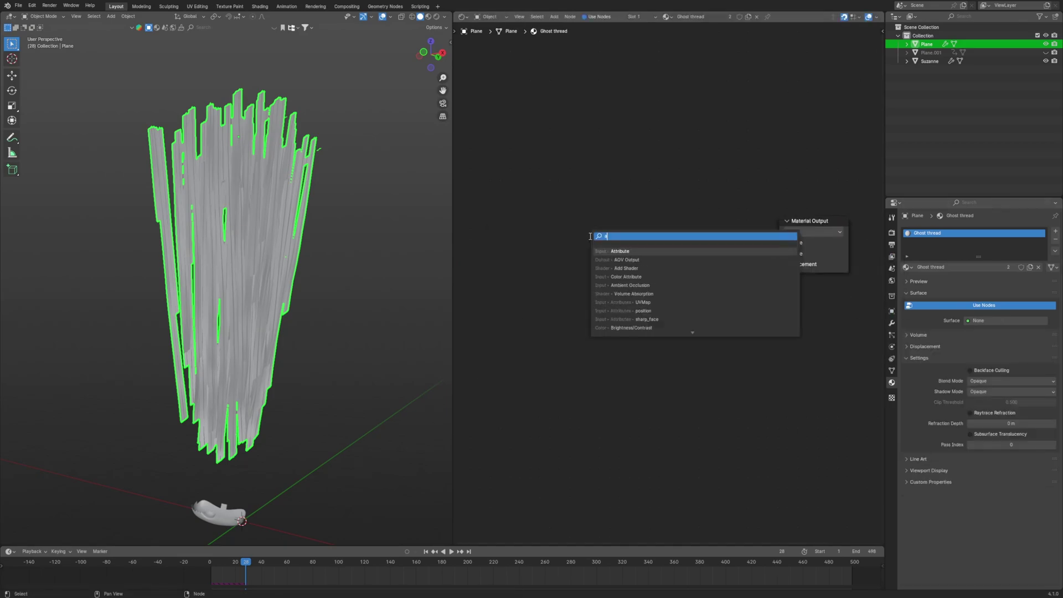
Step: In the Ghost thread shader, add Attribute nodes reading "X" and "Y", plus a third copy below them
key("Return")
key("shift+d")
left_click(593, 386)
left_click(605, 450)
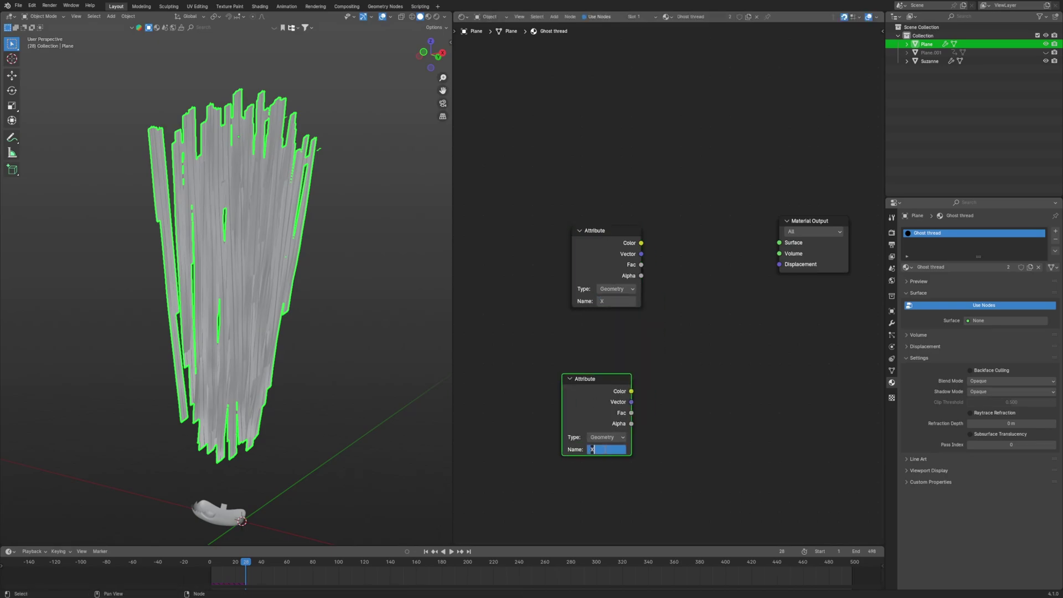
key("Return")
left_click_drag(596, 386, 606, 342)
key("shift+d")
left_click(606, 442)
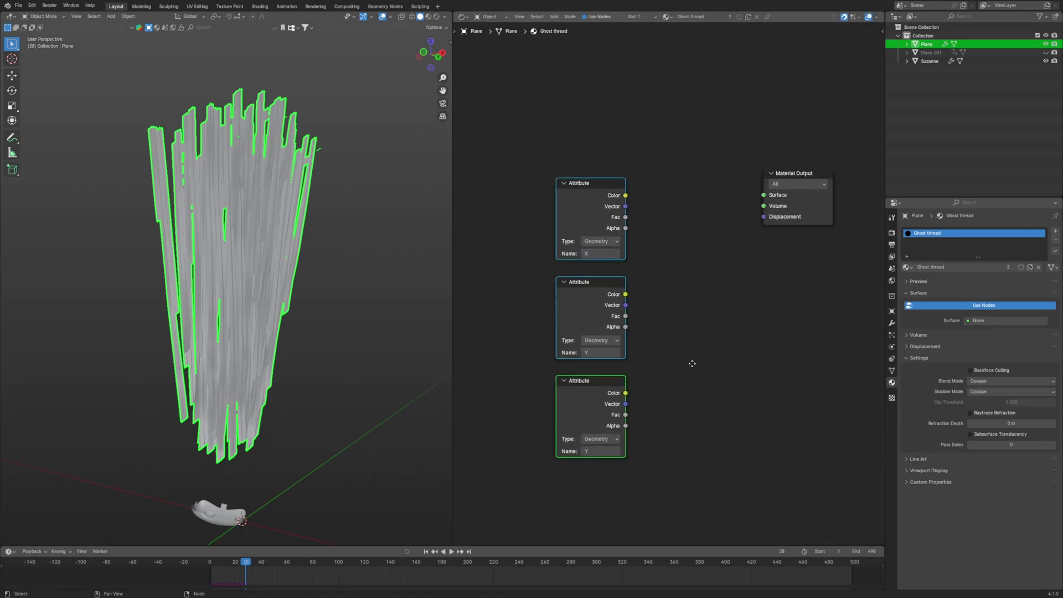
Step: Route the X attribute's Fac through an Ease Color Ramp with a white stop at 0.468 between black ends to the material surface
middle_click_drag(692, 363, 692, 333)
scroll(693, 333, "up", 2)
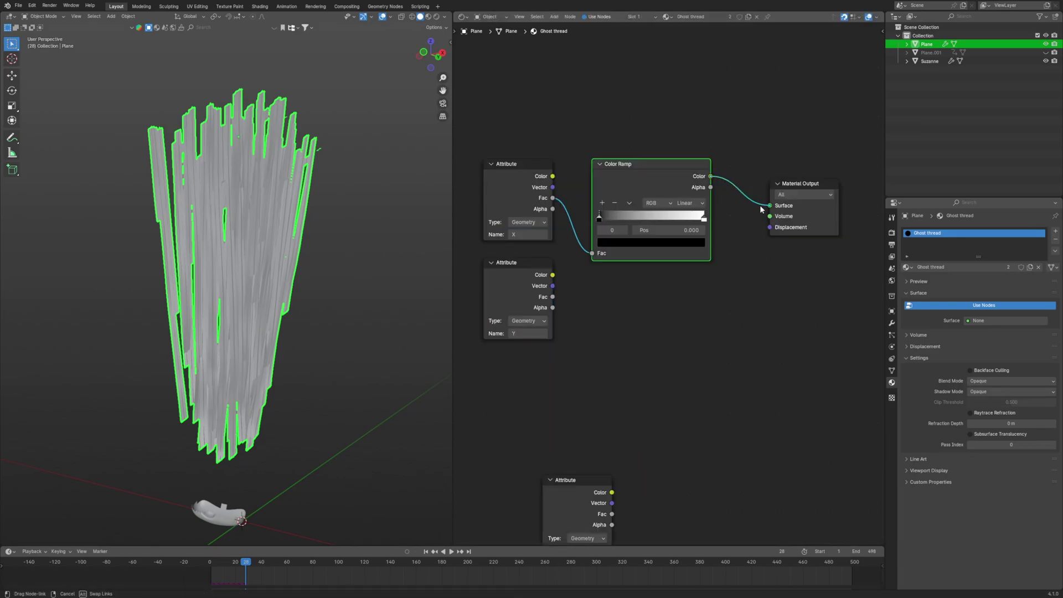
left_click_drag(760, 209, 762, 209)
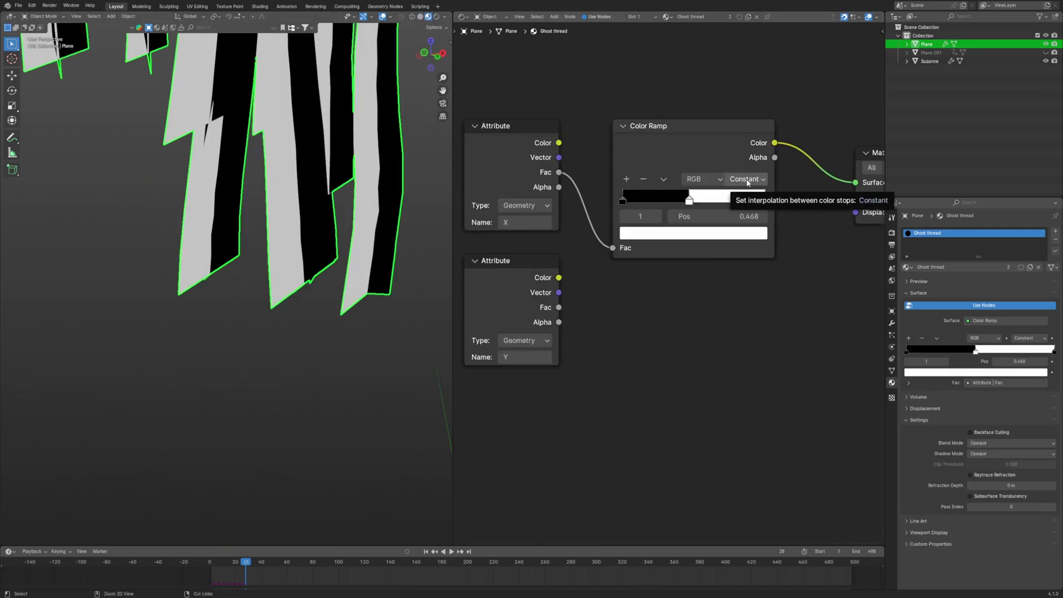
scroll(748, 183, "up", 2, "ctrl")
scroll(748, 183, "down", 1)
Step: Duplicate the Color Ramp for the Y attribute and combine both ramps with an Add math node feeding the material surface
key("shift+d")
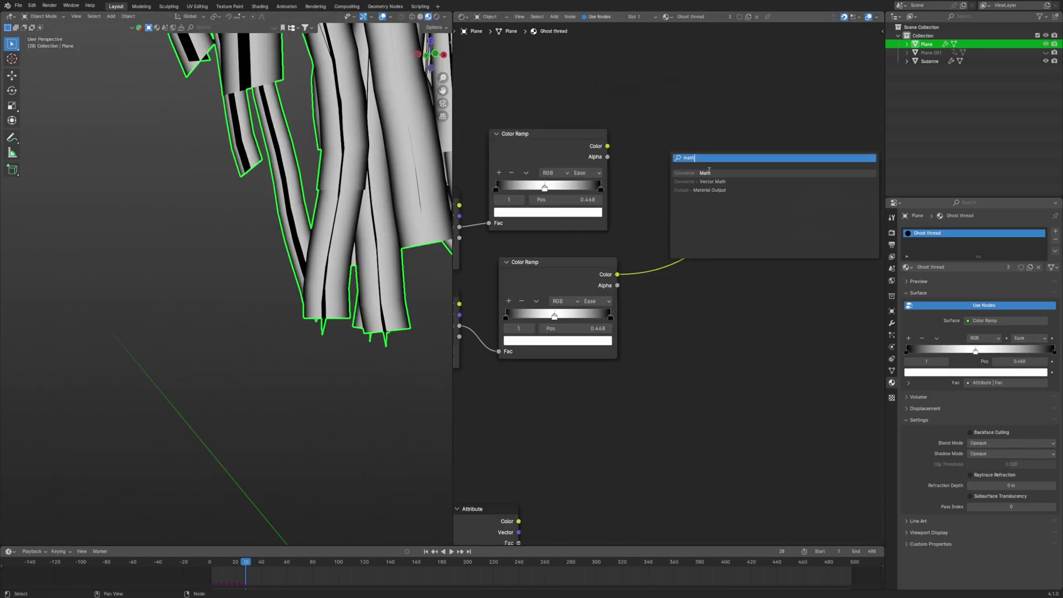
left_click_drag(755, 146, 795, 214)
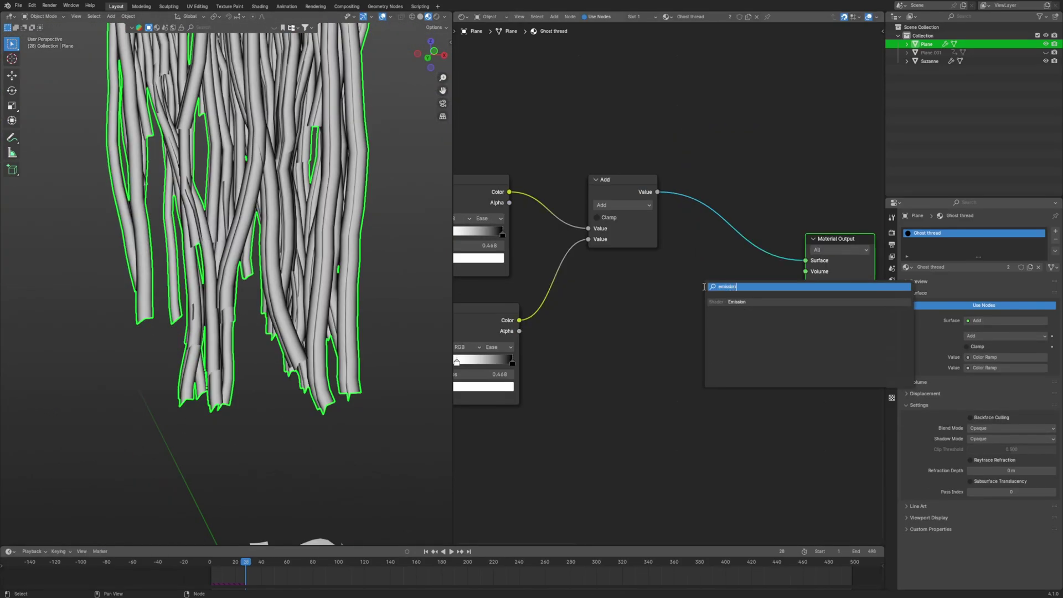
Step: Add an Emission shader and a Transparent BSDF, stacked beside the Add node
key("Return")
left_click(704, 287)
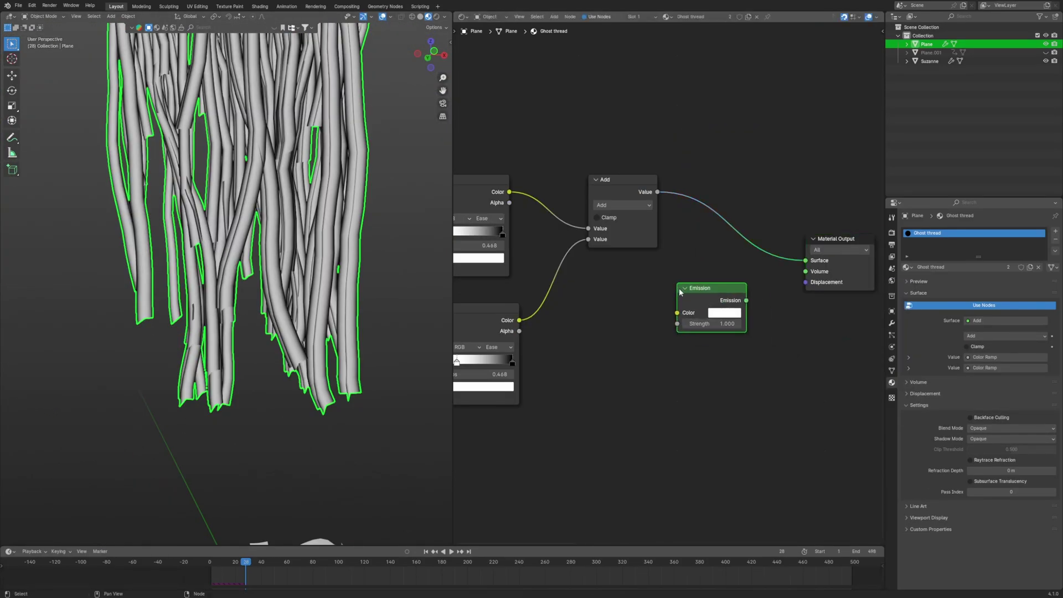
key("shift+a")
type("transparen")
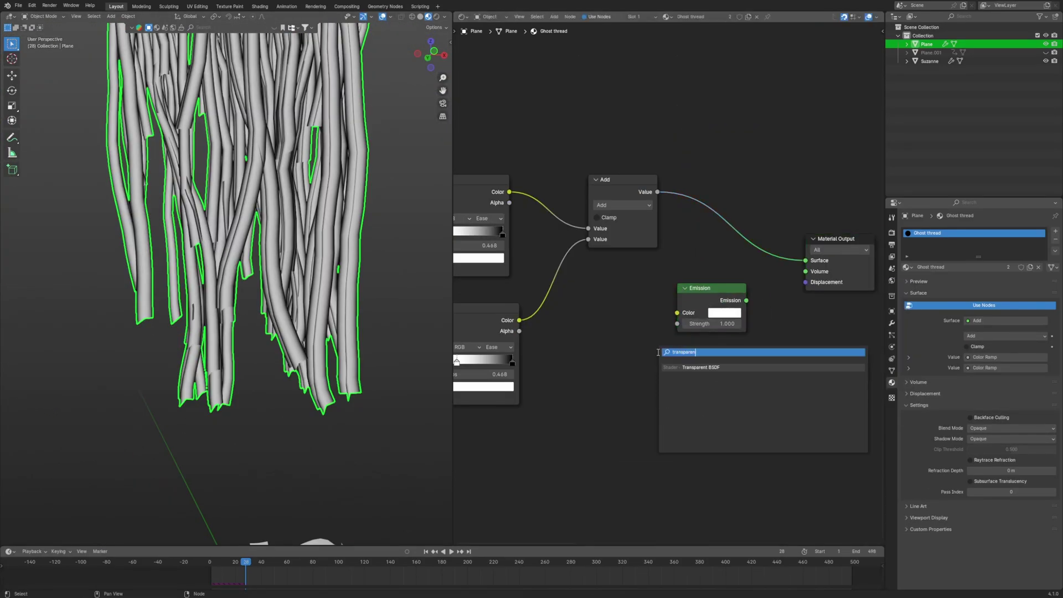
left_click(706, 366)
left_click(668, 245)
left_click_drag(699, 297, 690, 307)
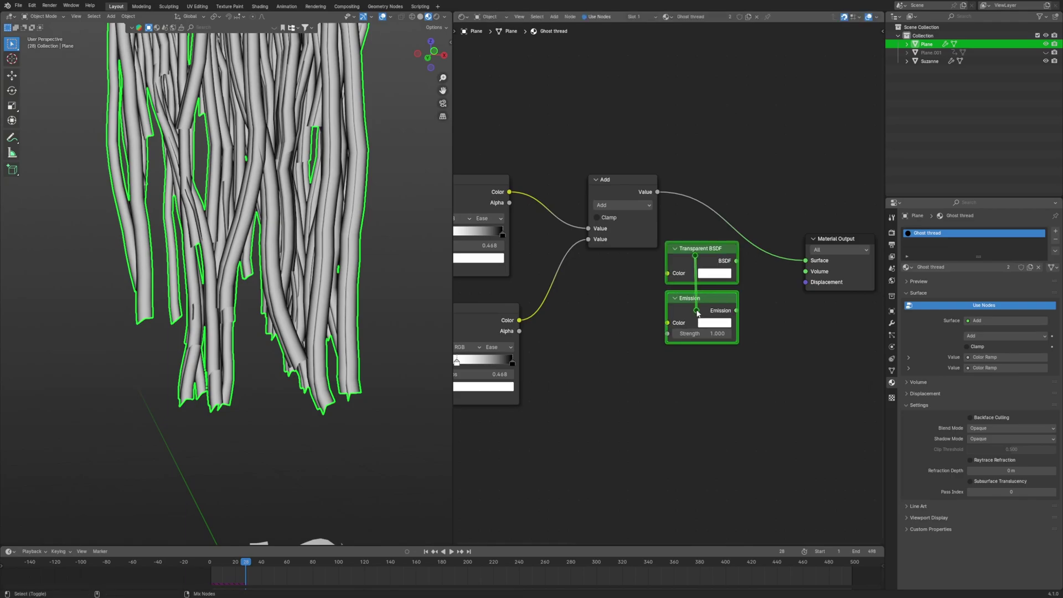
Step: Combine the Transparent BSDF and Emission in a Mix Shader driven by the Add value, and tidy the two shader nodes' placement
right_click_drag(698, 313, 698, 313, "ctrl+shift")
middle_click_drag(660, 192, 643, 179)
left_click_drag(751, 284, 754, 286)
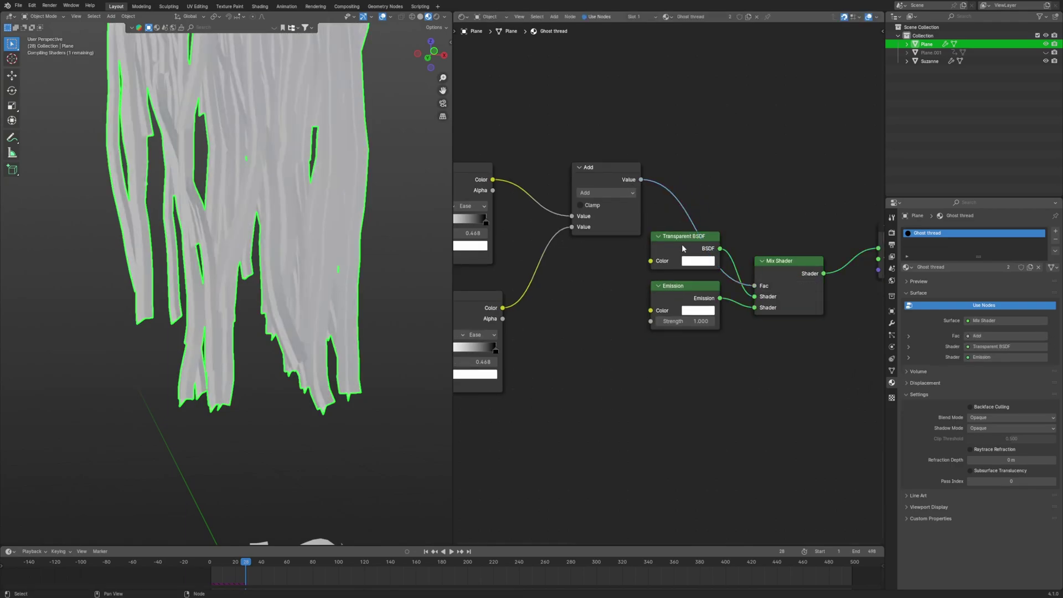
left_click(681, 245)
left_click_drag(681, 291, 671, 351)
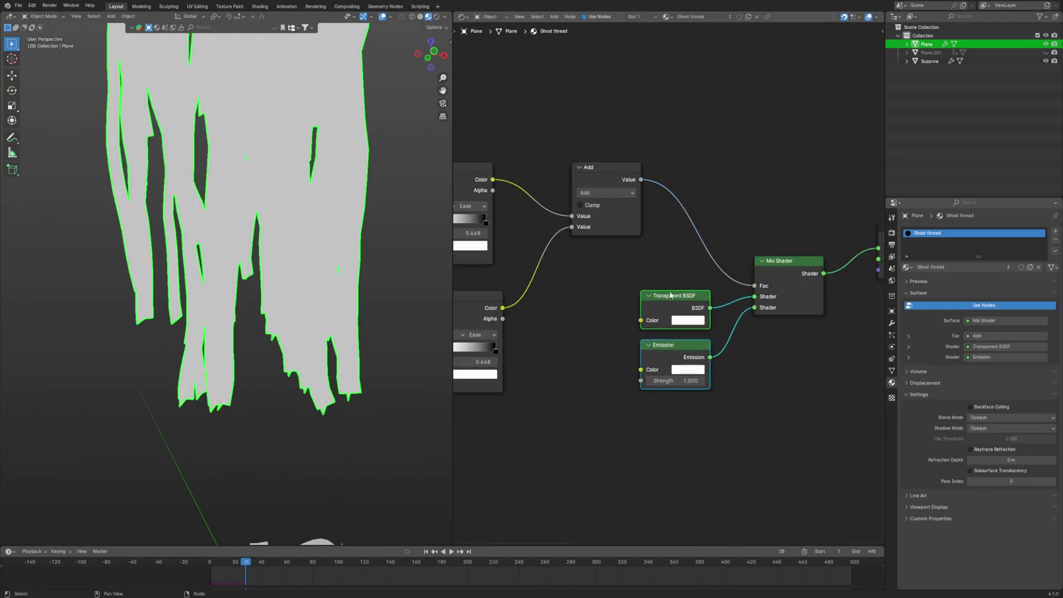
Step: Set the Ghost thread material's blend mode to Alpha Blend and make the Emission color black
left_click(997, 419)
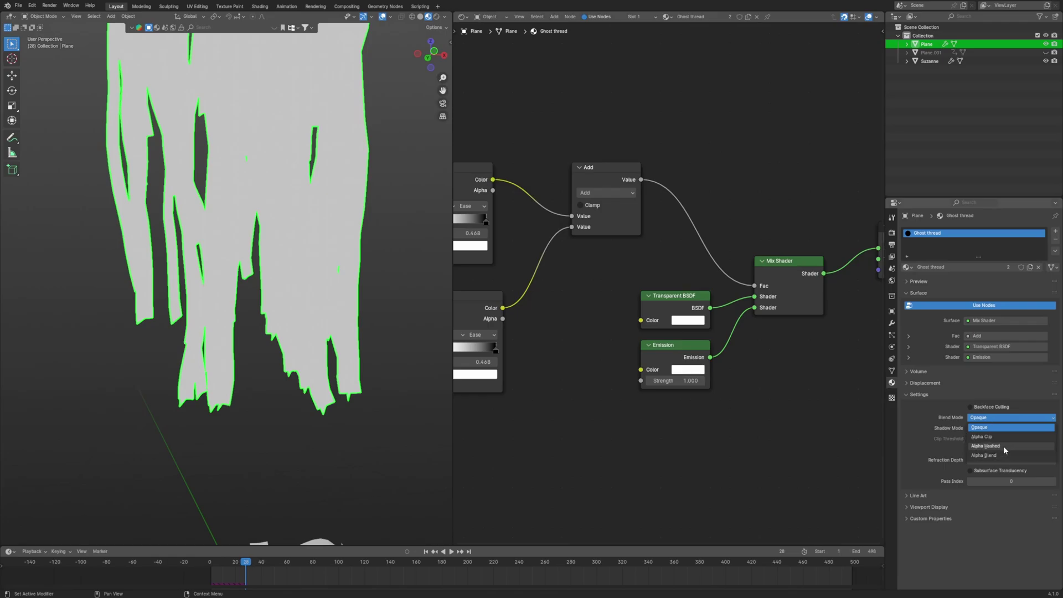
left_click(991, 455)
scroll(809, 368, "up", 2)
left_click(634, 371)
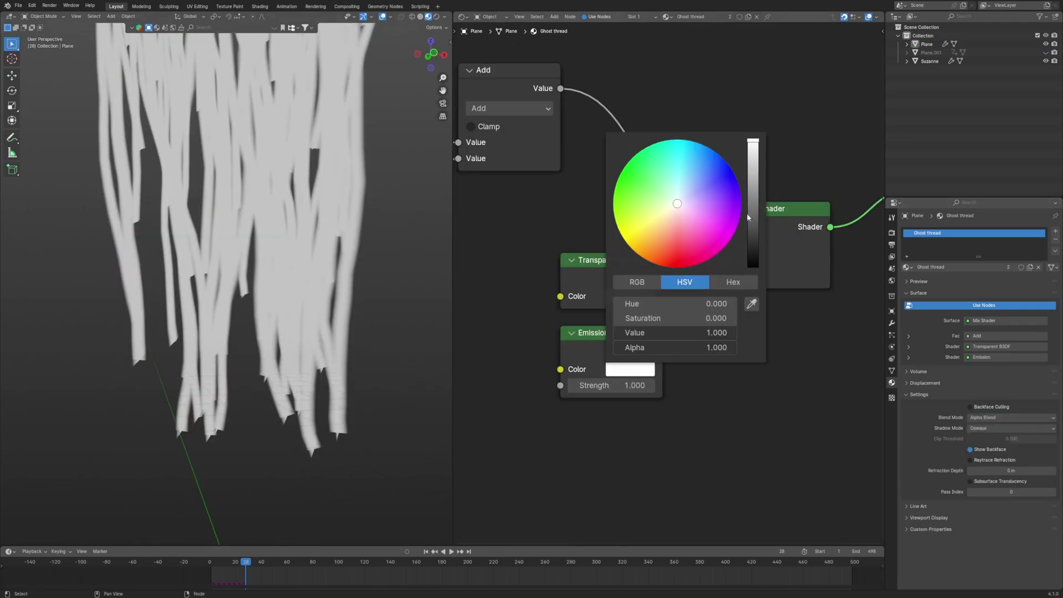
left_click_drag(750, 173, 752, 266)
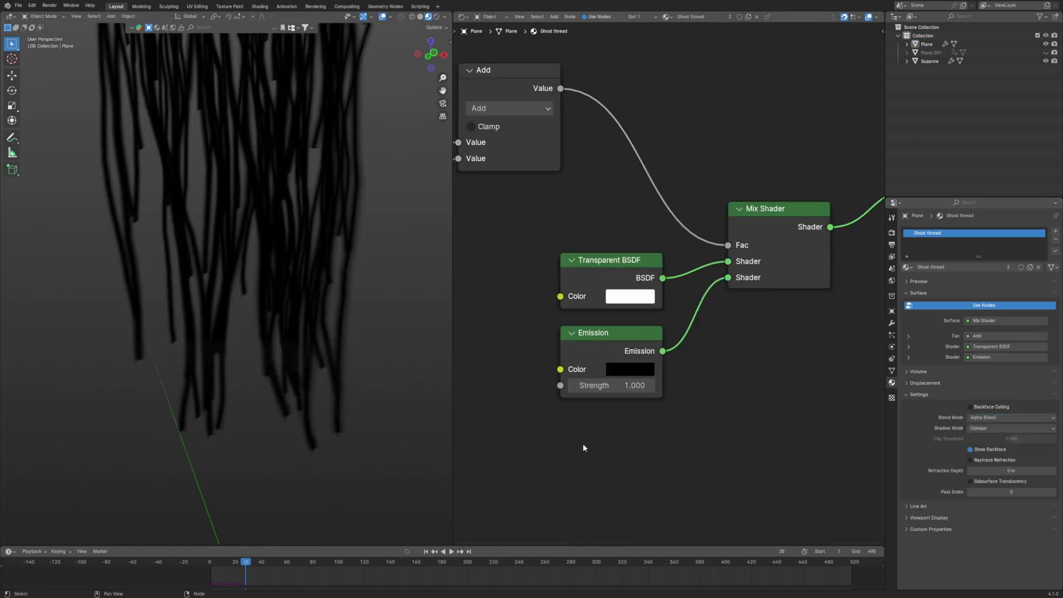
scroll(359, 299, "down", 3)
scroll(354, 296, "up", 2)
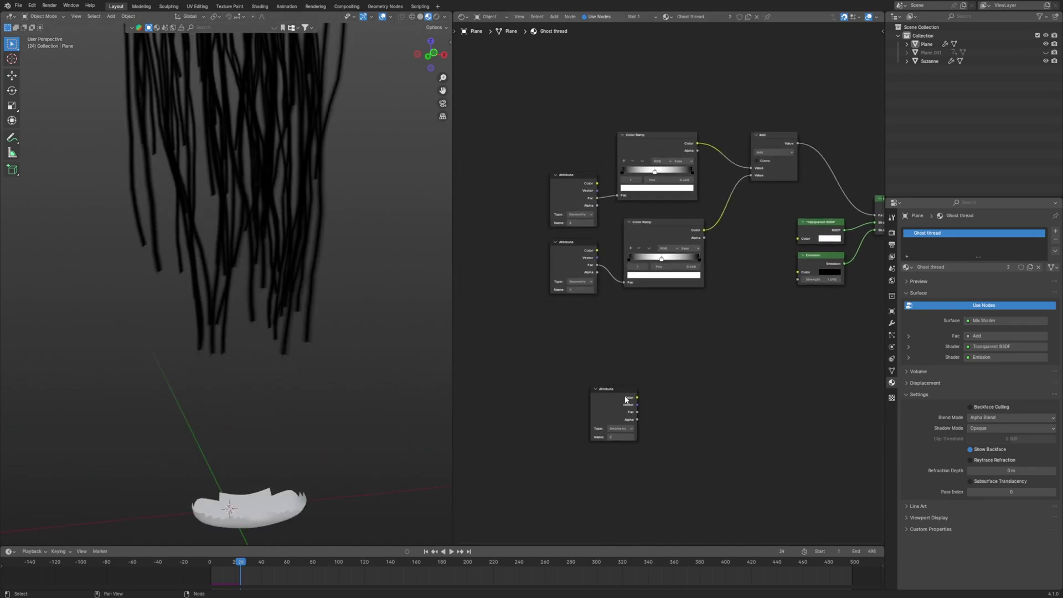
Step: Add a Map Range node to the Z Attribute's output with To Min 1 and To Max 0
scroll(724, 402, "up", 3)
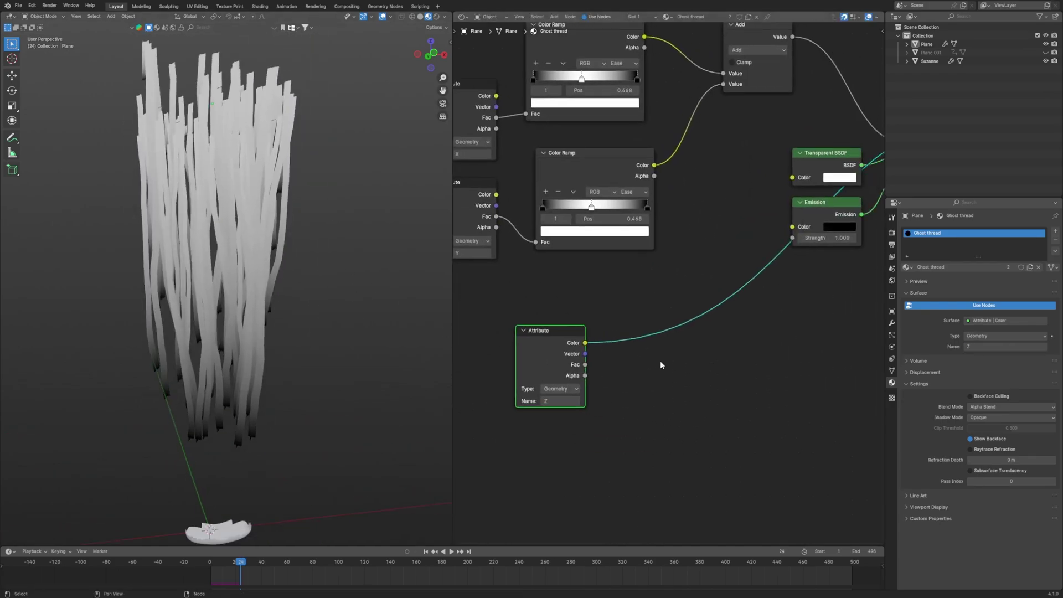
key("shift+a")
type("map")
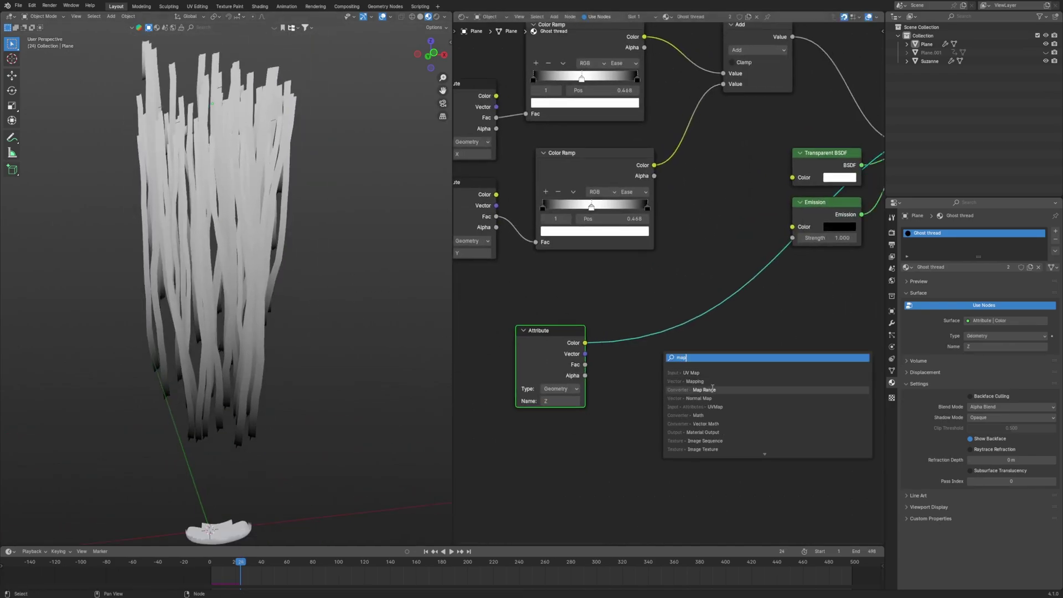
left_click(712, 389)
left_click(699, 375)
left_click(682, 396)
type("1")
key("Tab")
type("0")
key("Return")
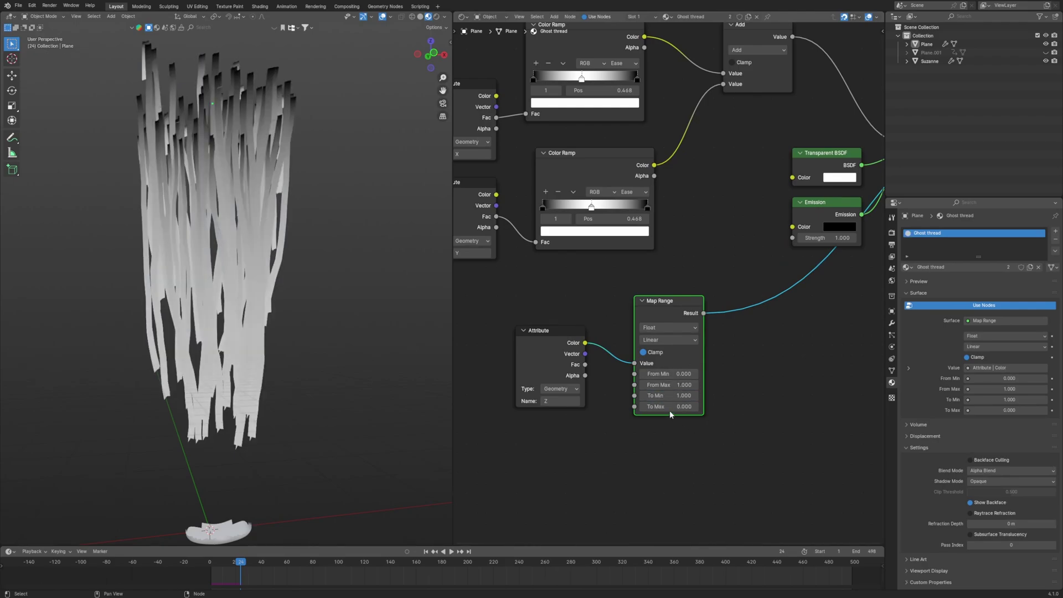
Step: Set the Map Range node's interpolation to Smoother Step
scroll(759, 446, "up", 3)
middle_click_drag(759, 446, 756, 425)
mouse_move(674, 391)
left_mouse_down()
mouse_move(714, 392)
mouse_move(626, 391)
mouse_move(675, 392)
left_mouse_up()
left_click(676, 336)
left_click(669, 408)
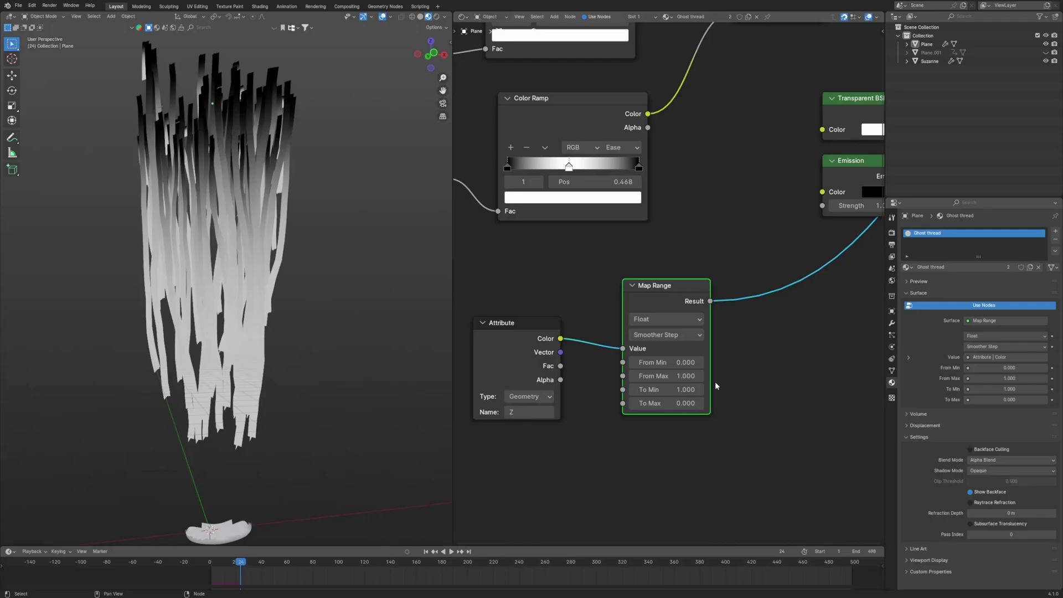
Step: Duplicate the Add node and set the copy to Multiply, combining the Add value with the Map Range result
scroll(716, 381, "down", 3)
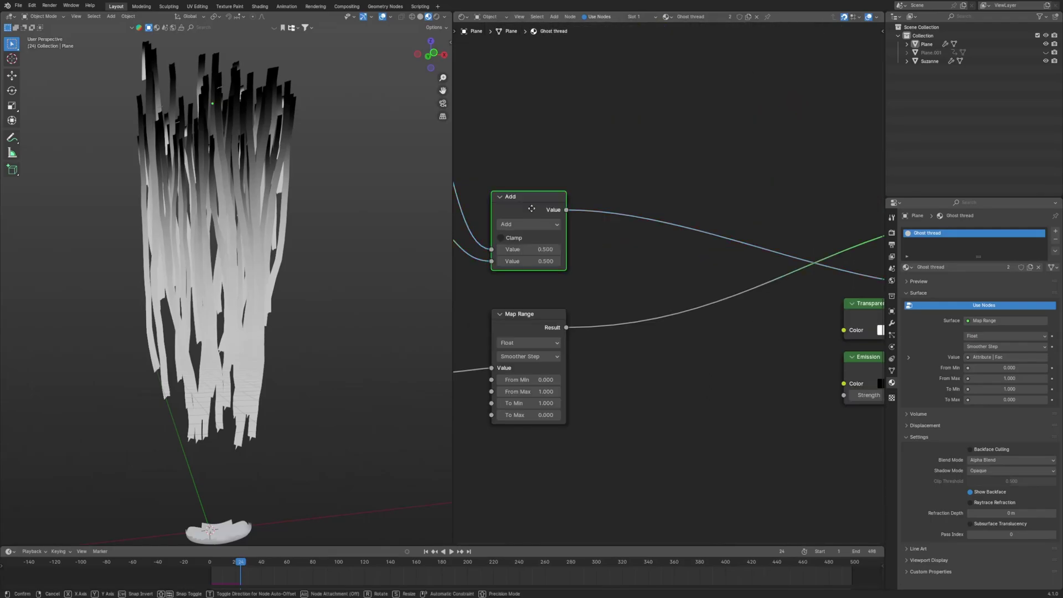
key("shift+d")
left_click(688, 209)
left_click(678, 224)
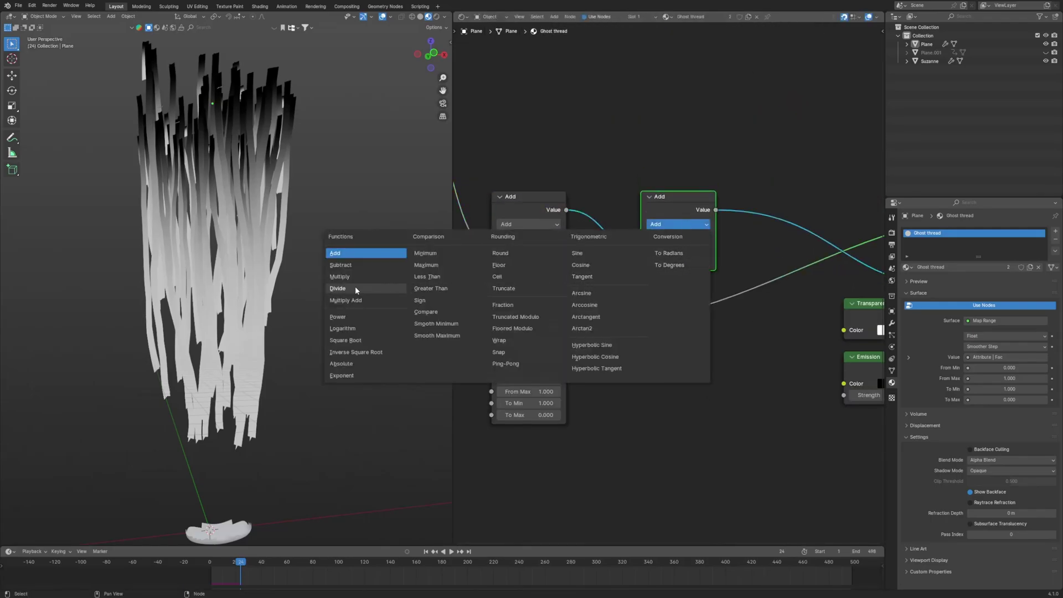
left_click(340, 276)
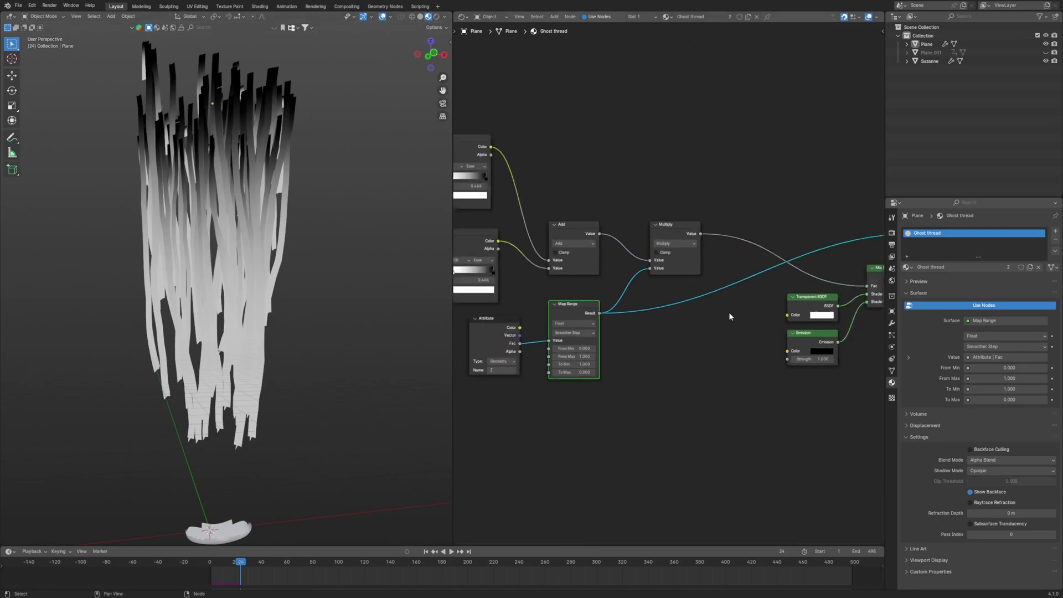
Step: Play the animation and shift both Plane.001 keyframes forward in time by about 55 frames
key("space")
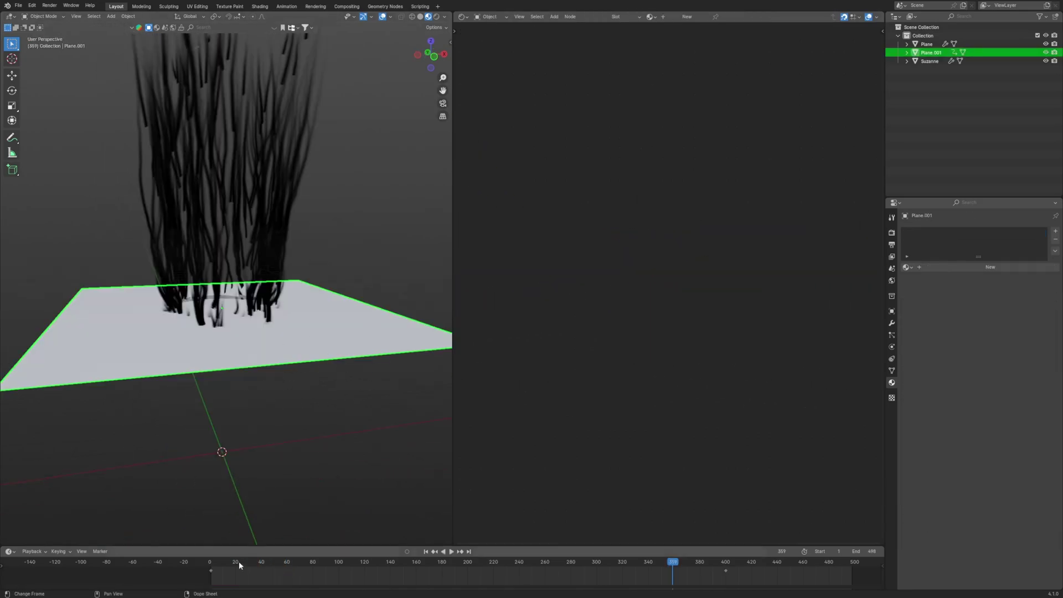
left_click_drag(201, 582, 747, 557)
key("g")
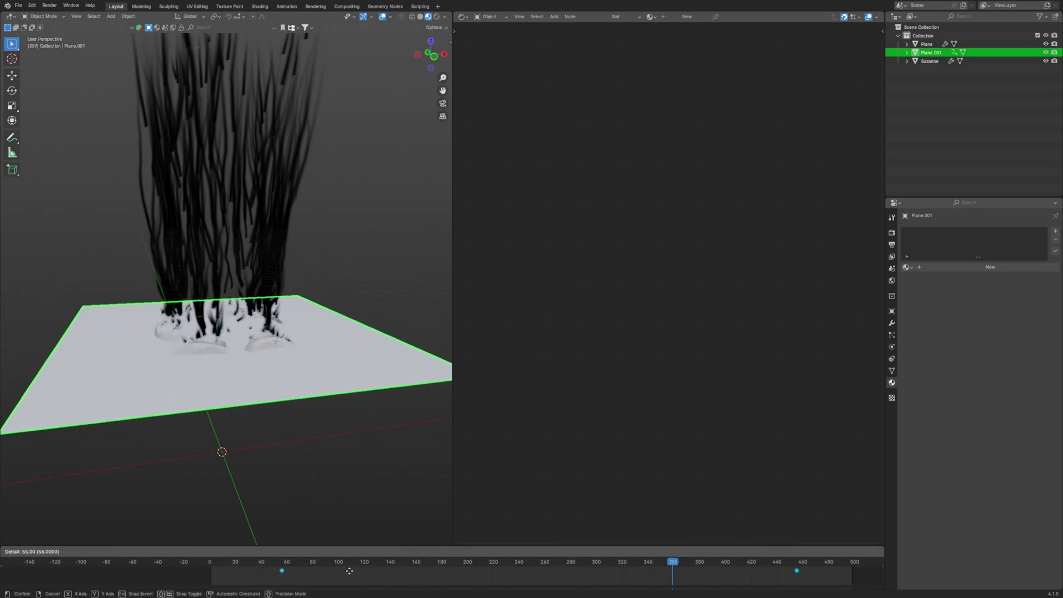
left_click_drag(213, 565, 200, 564)
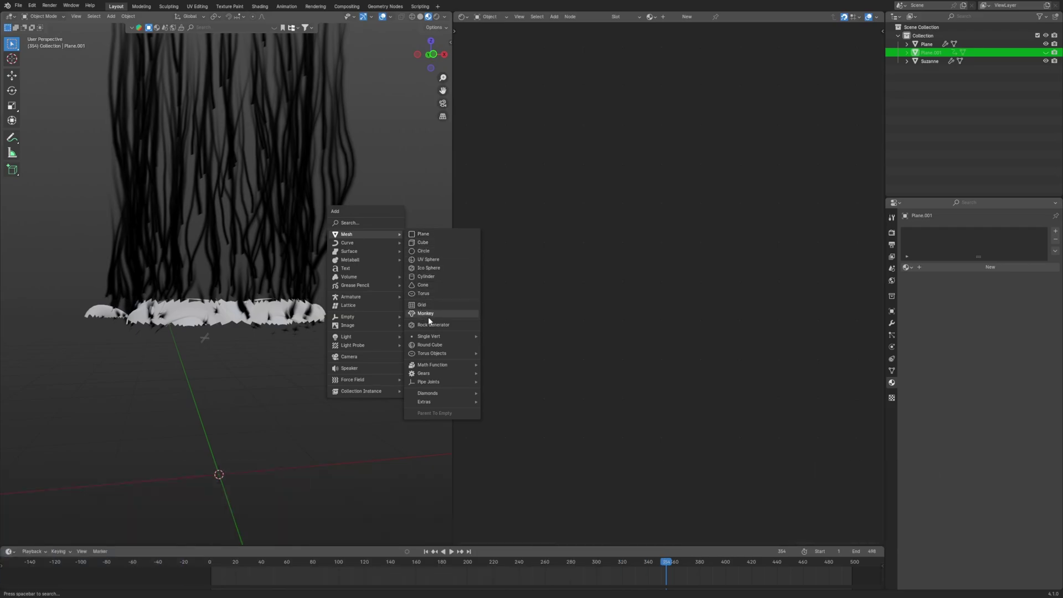
Step: Add a second monkey mesh and hide the original Suzanne in the viewport
left_click(427, 315)
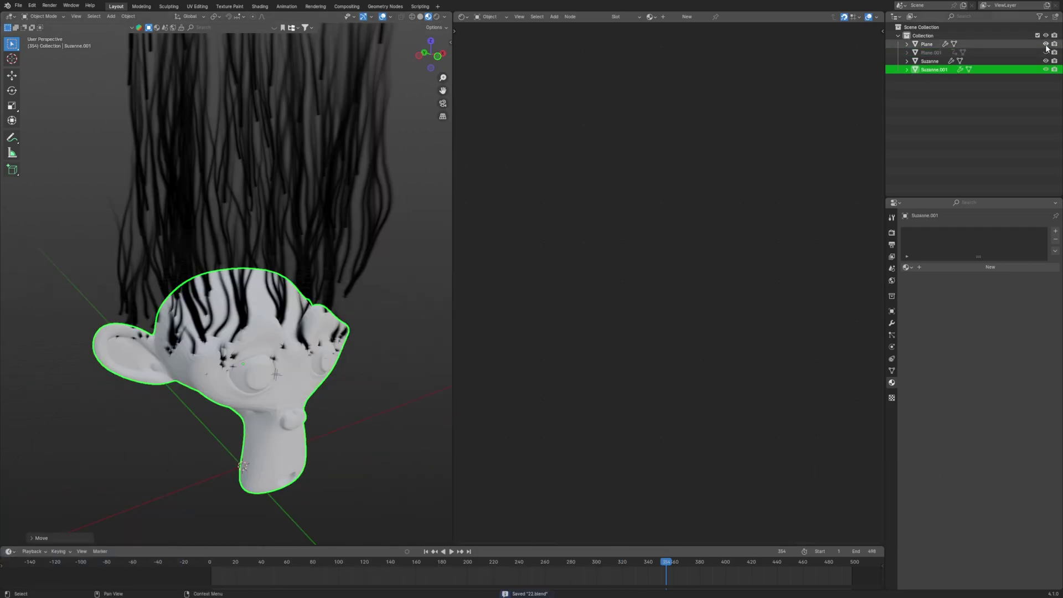
left_click(1046, 45)
left_click(1046, 45)
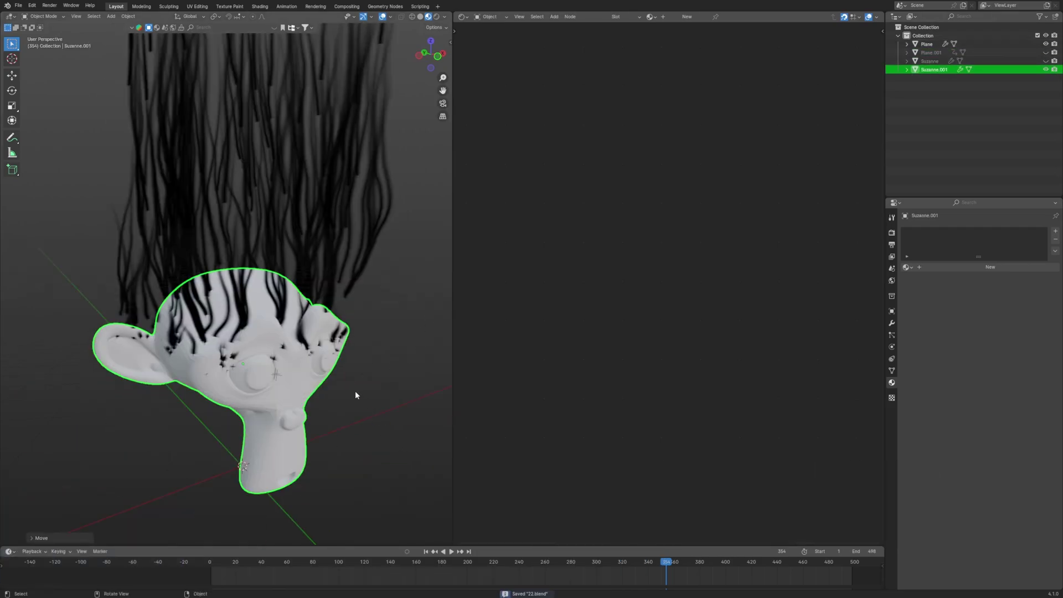
scroll(355, 395, "down", 2)
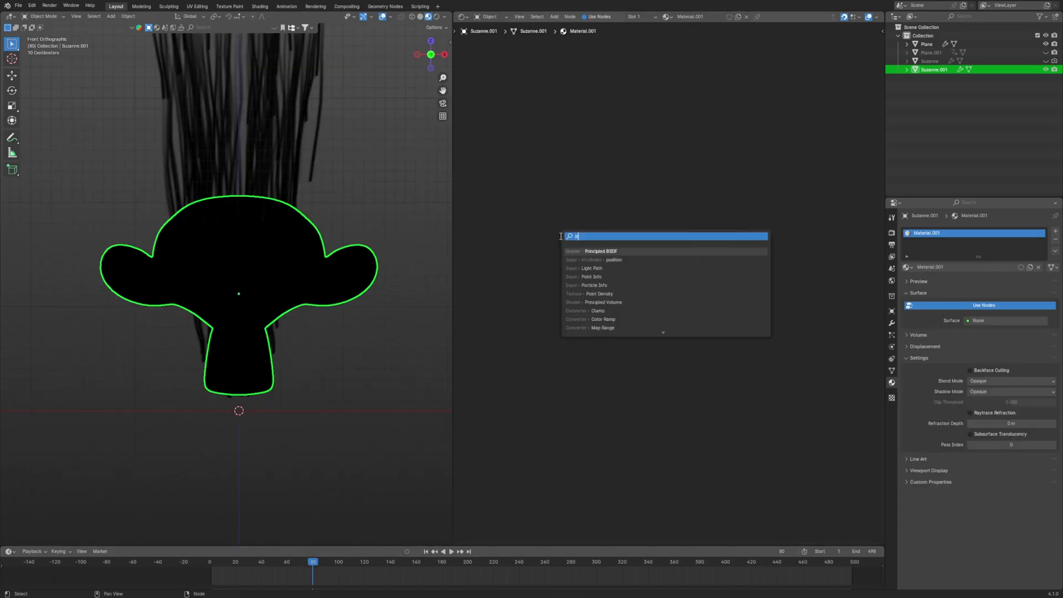
Step: Add an Emission shader to the new monkey's material
key("BackSpace")
key("BackSpace")
key("BackSpace")
key("BackSpace")
key("BackSpace")
type("emiss")
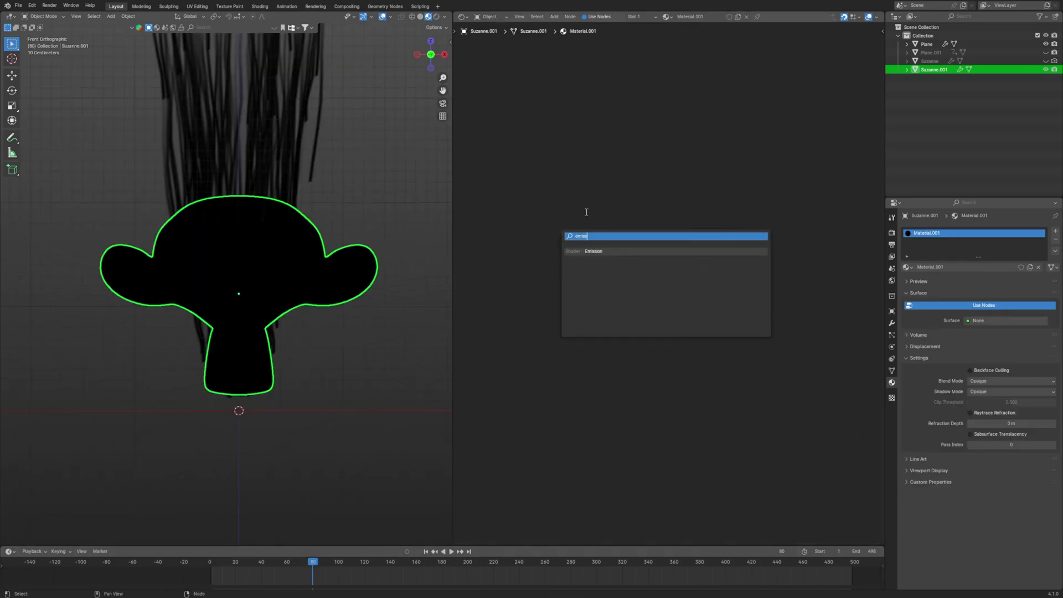
left_click(597, 250)
left_click(574, 278)
Step: Add a Transparent BSDF above the Emission and connect their Mix Shader to the Material Output's Surface
key("shift+a")
type("transpar")
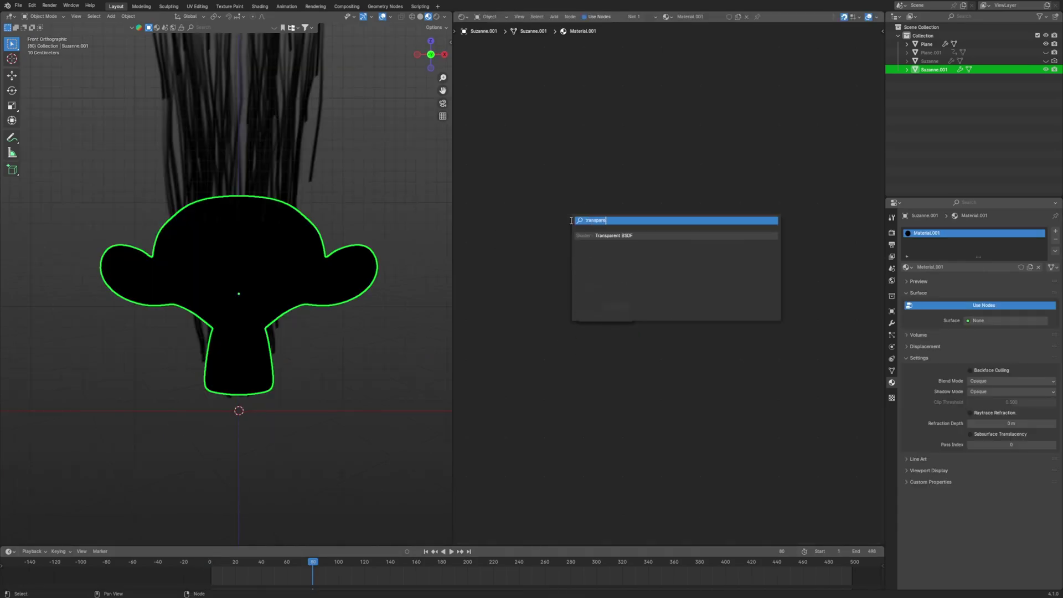
key("Return")
left_click_drag(715, 232, 776, 232)
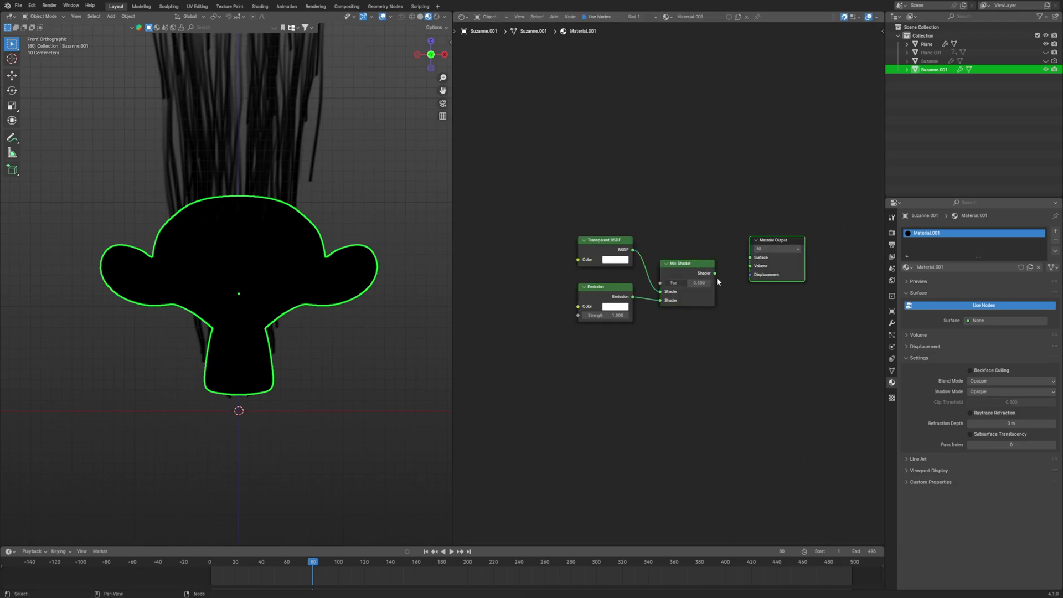
left_click_drag(715, 273, 748, 249)
Step: Set the monkey material's blend mode to Alpha Blend and tighten its Color Ramp, placing the second stop at about 0.305
middle_click_drag(719, 332, 776, 340)
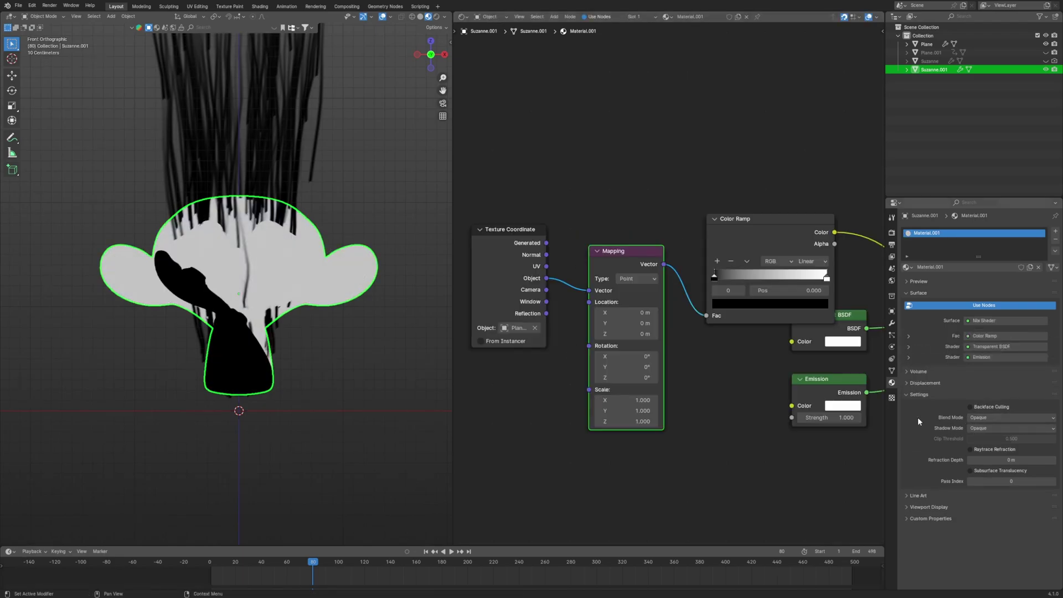
left_click(991, 417)
left_click(984, 457)
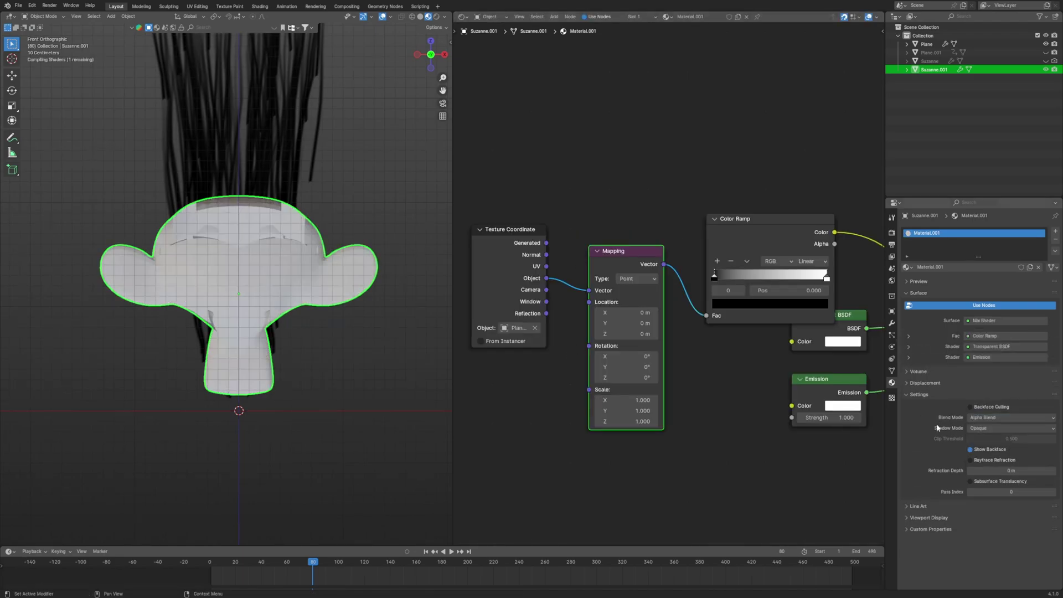
middle_click_drag(762, 356, 705, 384)
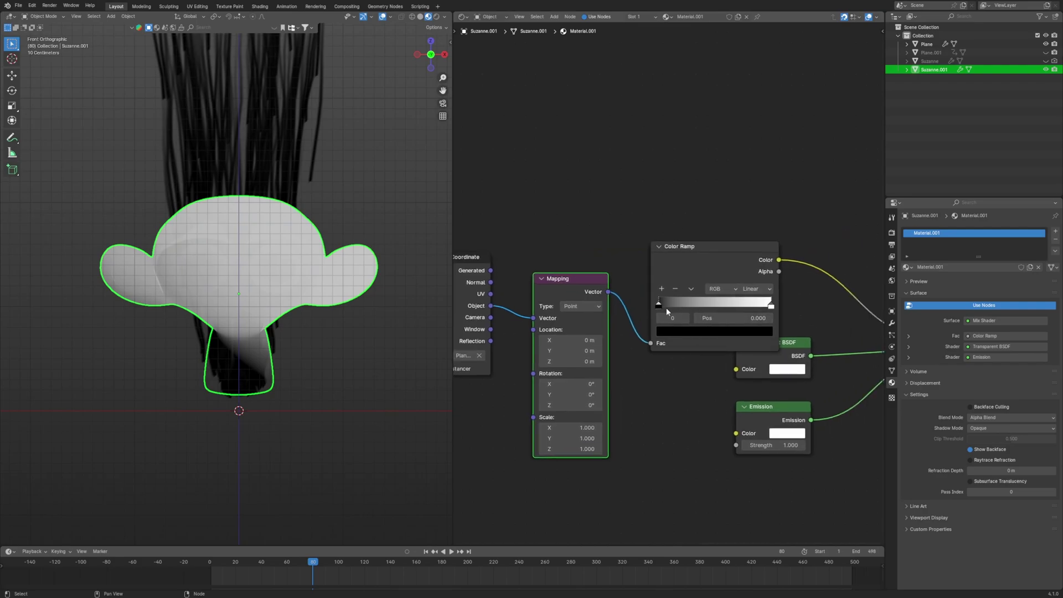
mouse_move(659, 306)
left_mouse_down()
mouse_move(750, 307)
mouse_move(641, 308)
left_mouse_up()
left_click_drag(716, 305, 692, 310)
Step: Connect the Texture Coordinate's Object output to the Color Ramp's Fac and use Plane.001 as its reference object
middle_click_drag(622, 395, 694, 372)
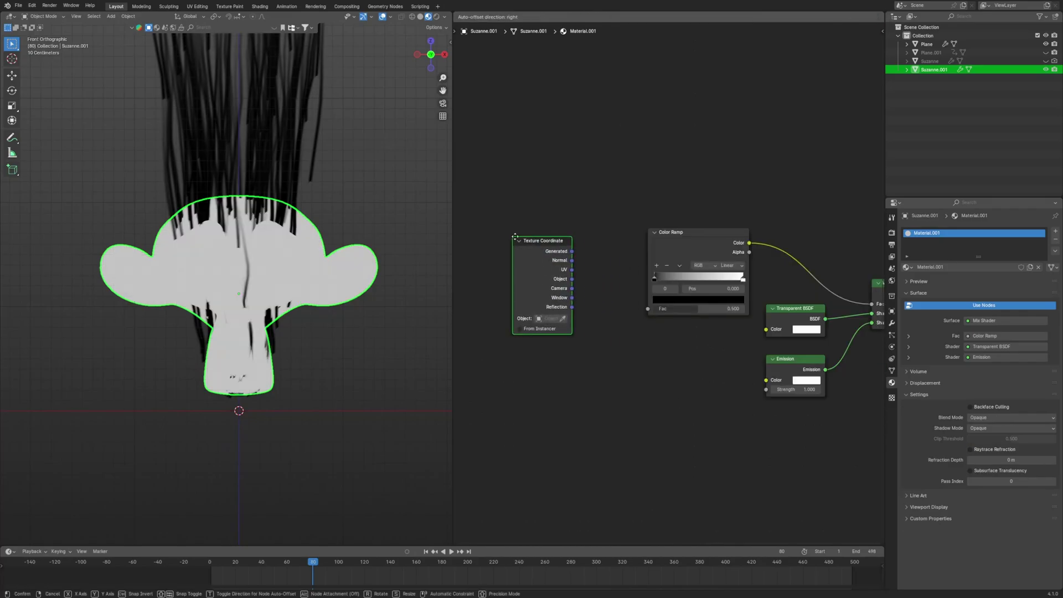
scroll(563, 274, "up", 1)
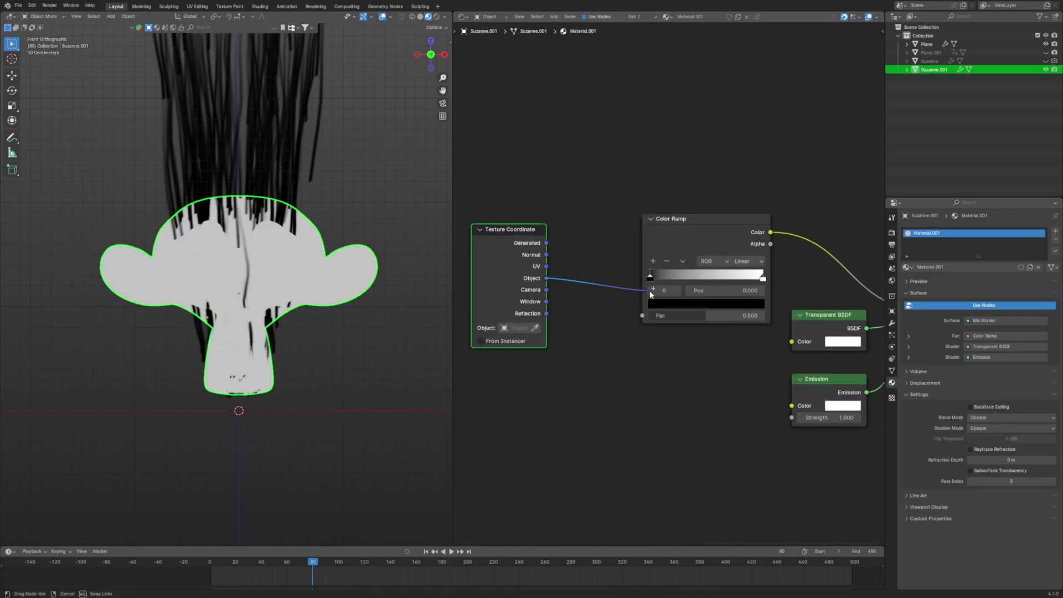
left_click_drag(646, 316, 642, 316)
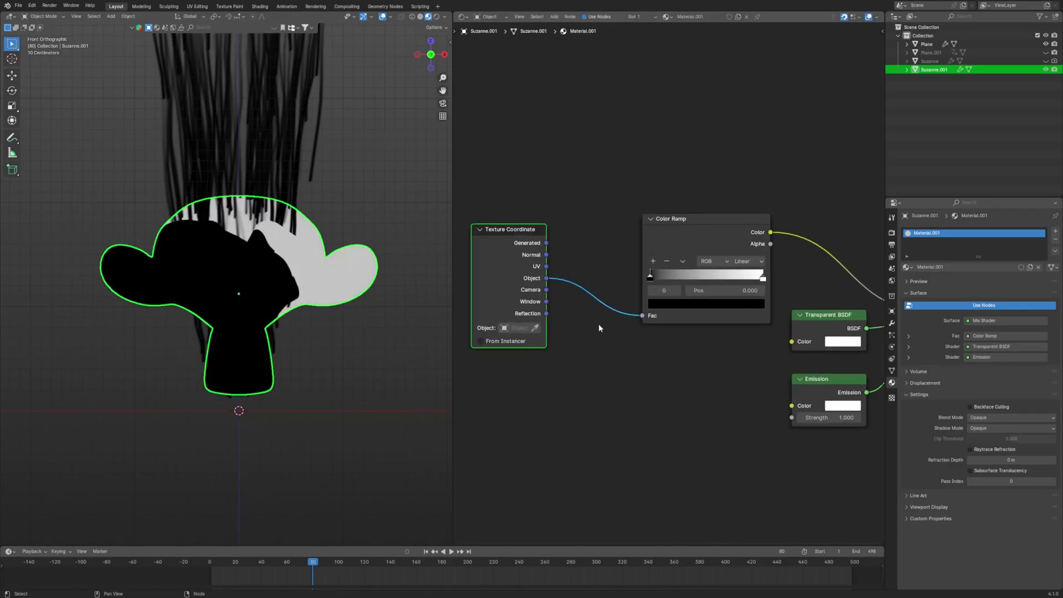
left_click(516, 328)
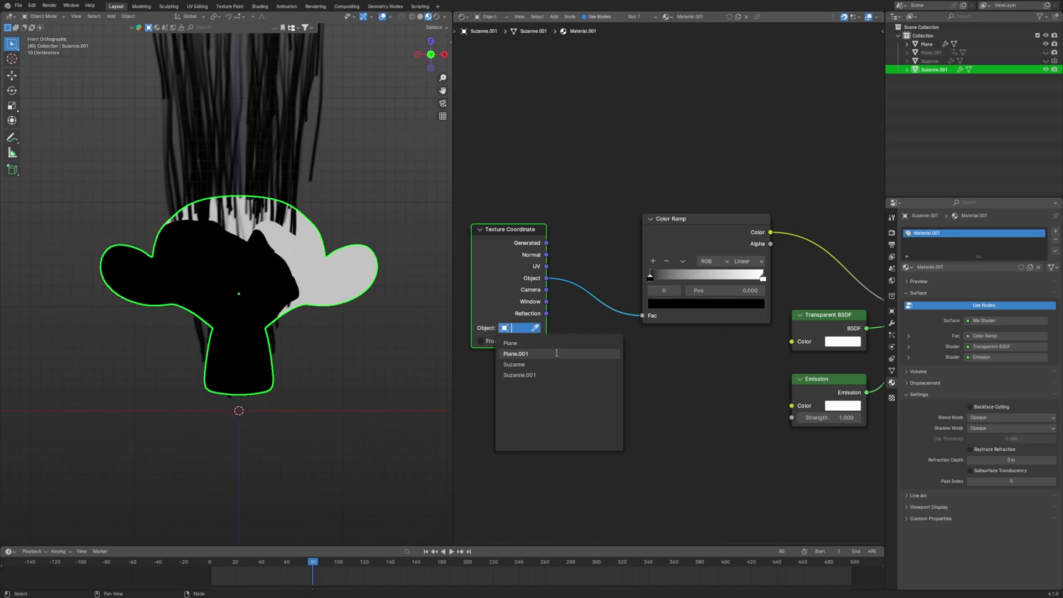
left_click(526, 354)
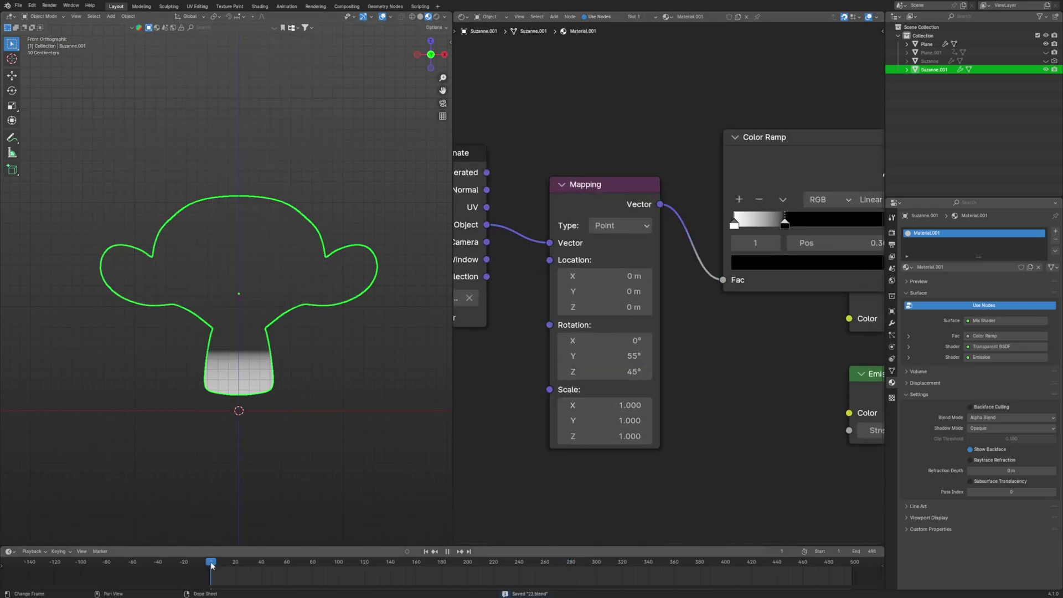
Step: Scrub through the animation to preview the monkey's fade, and add a Noise Texture below the Color Ramp
left_click_drag(215, 565, 287, 571)
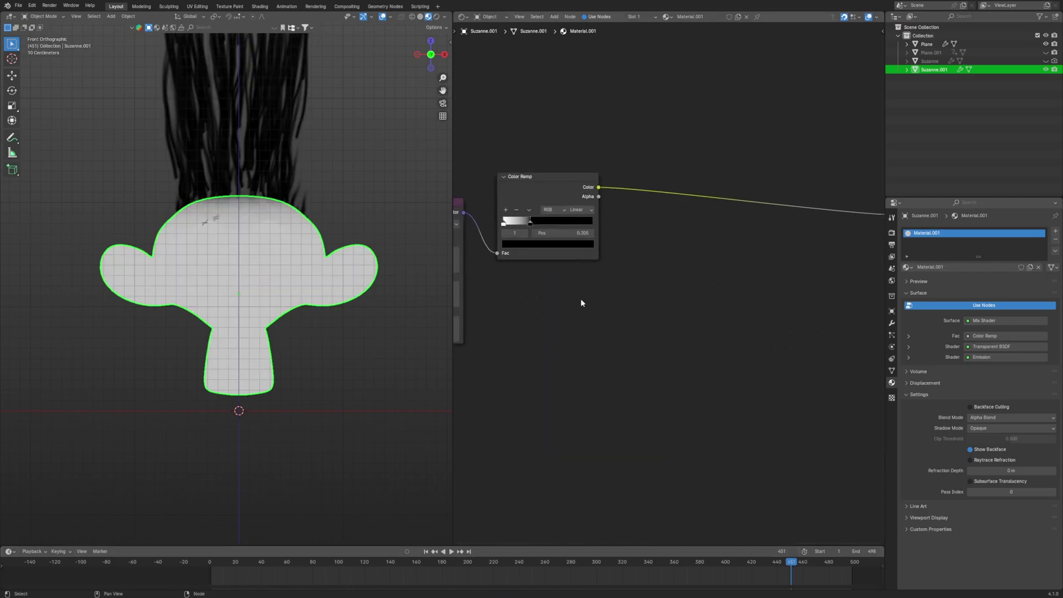
key("shift+a")
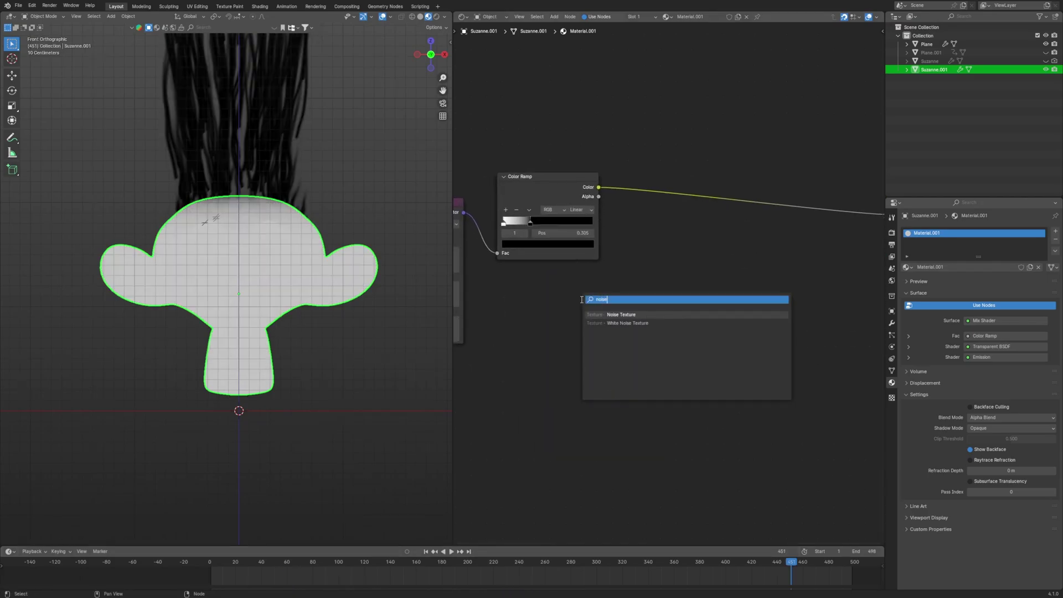
left_click(621, 313)
left_click(525, 342)
middle_click_drag(525, 341, 719, 283)
scroll(681, 263, "down", 1)
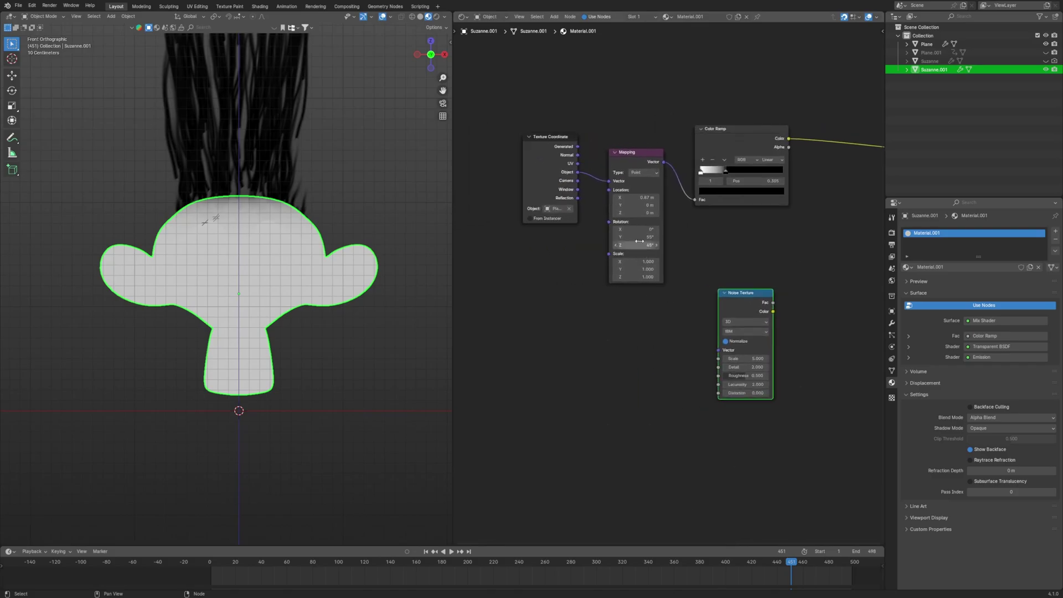
Step: Duplicate the Texture Coordinate and Mapping nodes to supply the Noise Texture's Vector
key("shift+d")
left_click(525, 363)
scroll(560, 333, "up", 2)
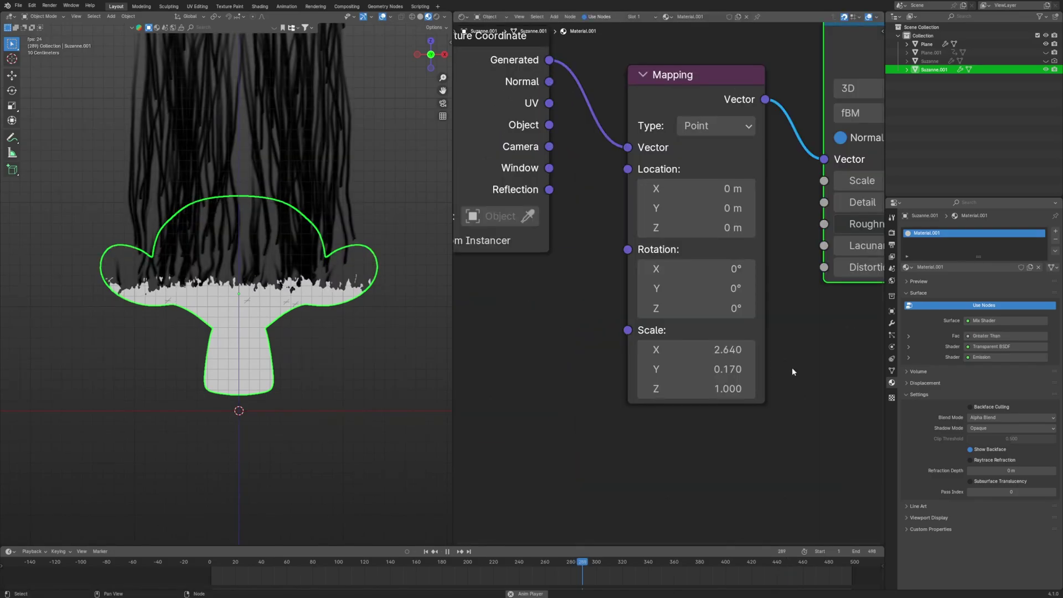
middle_click_drag(786, 182, 704, 188)
scroll(788, 137, "up", 2)
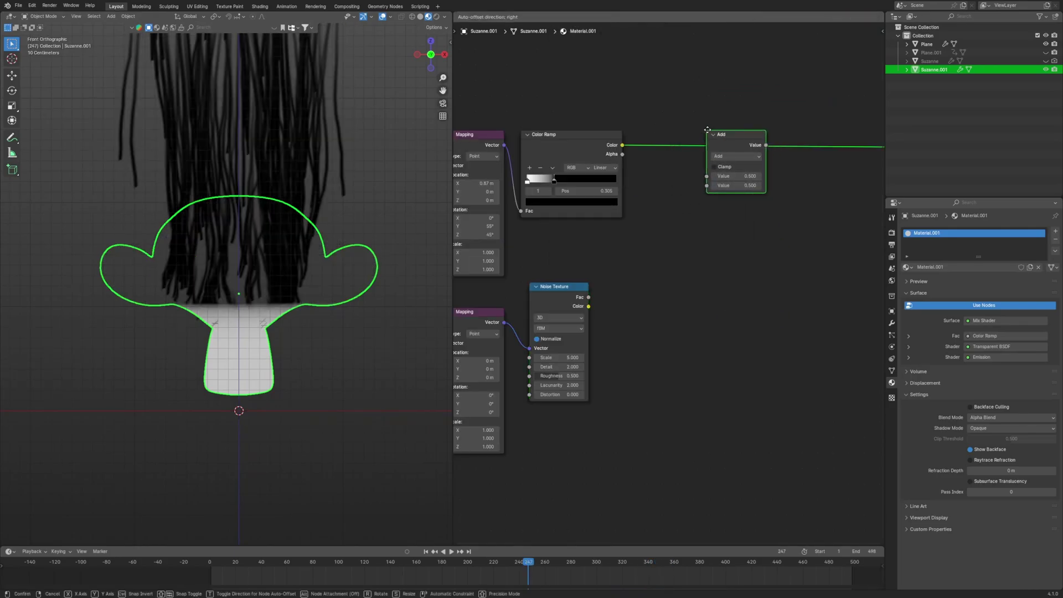
Step: Insert a Math node set to Greater Than after the Color Ramp, with the Noise Texture's Fac as its Threshold
left_click(700, 130)
left_click(725, 156)
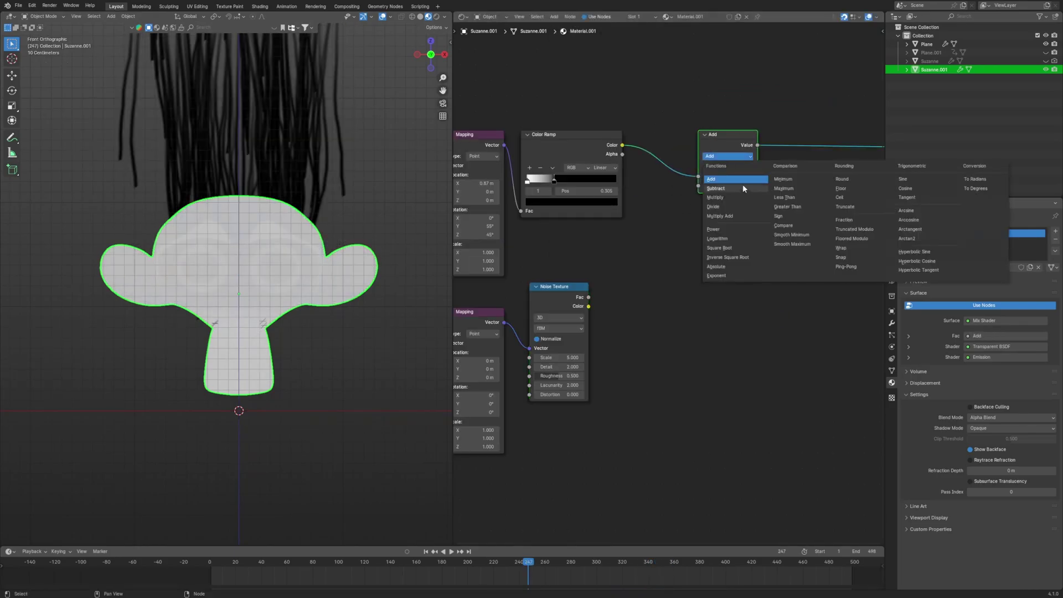
left_click(796, 206)
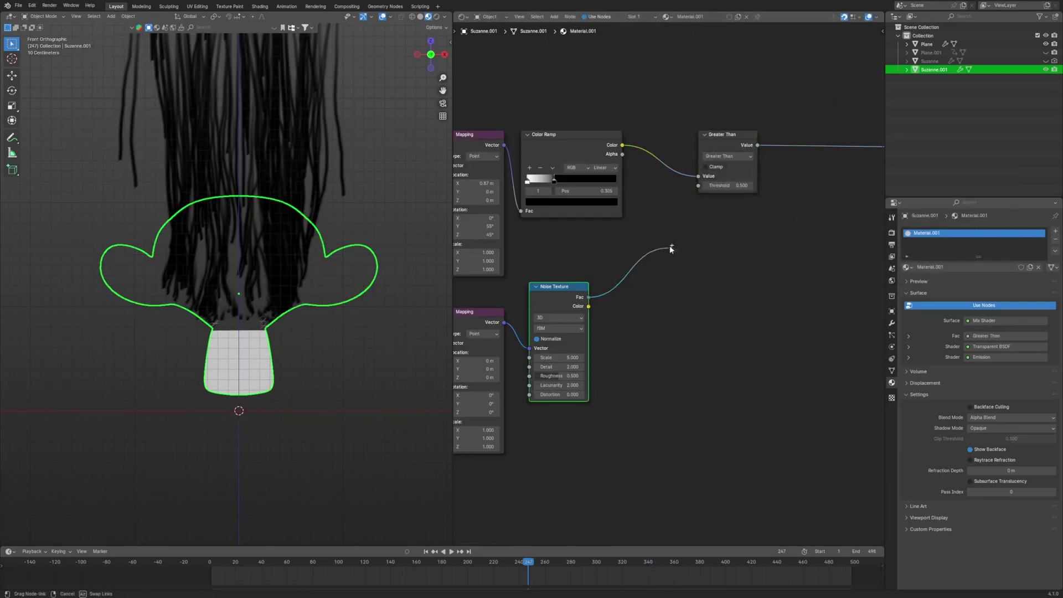
left_click_drag(669, 244, 696, 188)
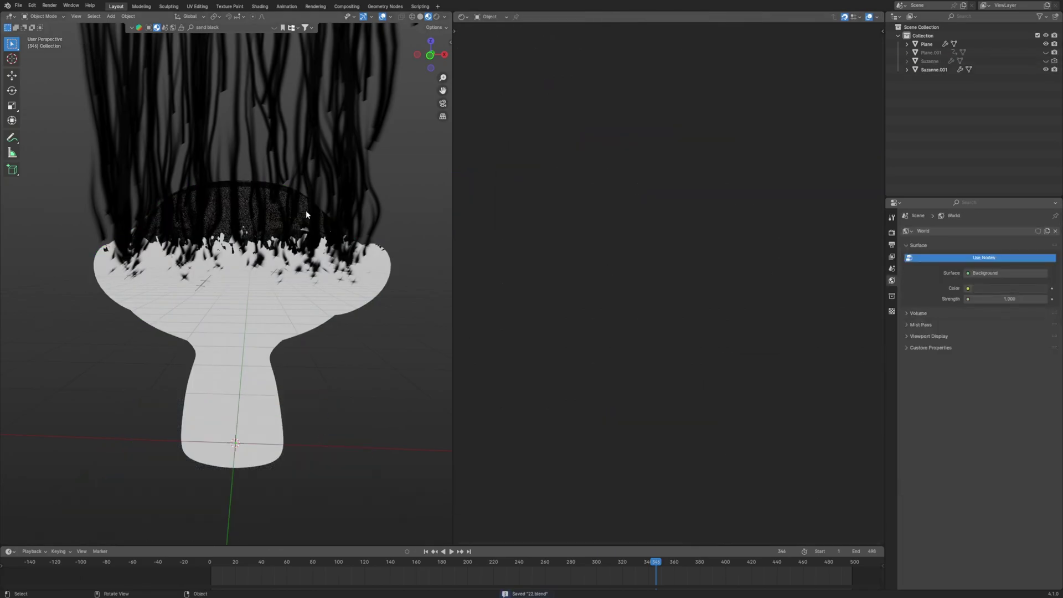
Step: Select the new monkey mesh and examine the textured Diffuse BSDF and Bump node setup in its material
left_click(306, 211)
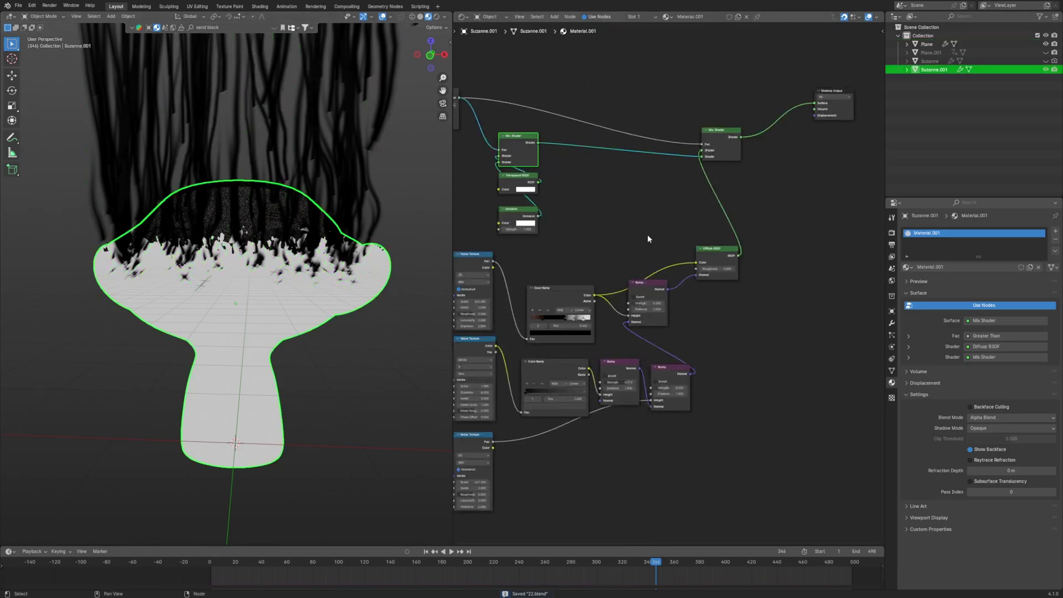
scroll(655, 336, "up", 3)
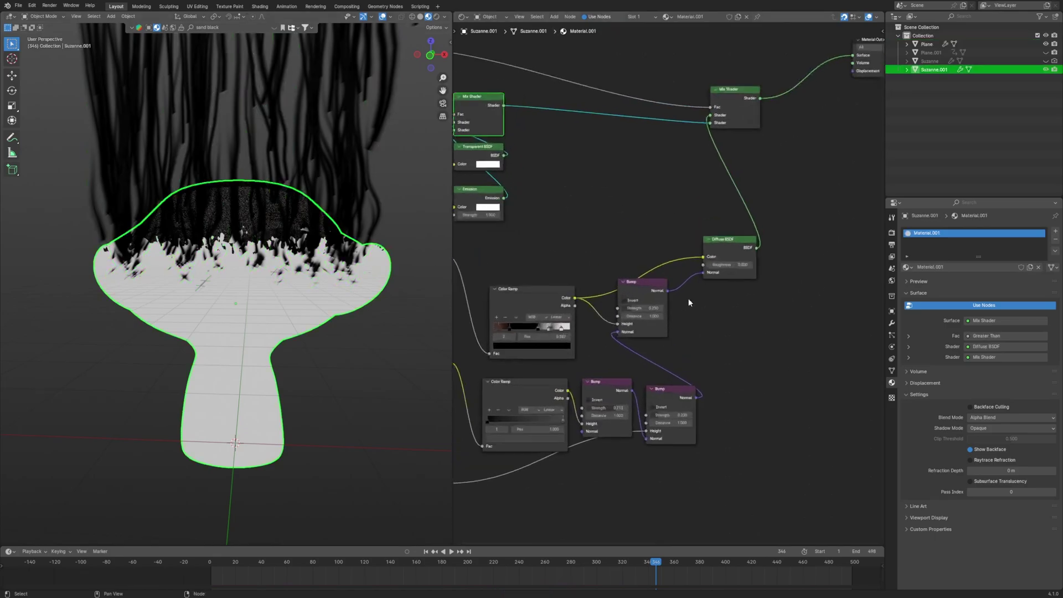
scroll(655, 336, "up", 2)
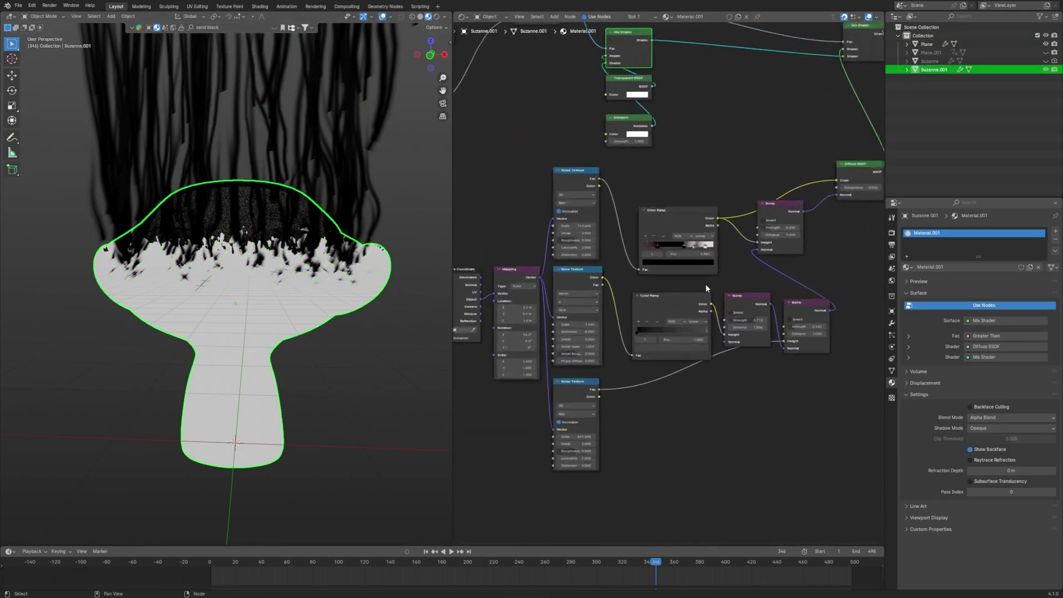
Step: Move the final Mix Shader node closer to the Material Output in the monkey's material node tree
middle_click_drag(811, 208, 689, 371)
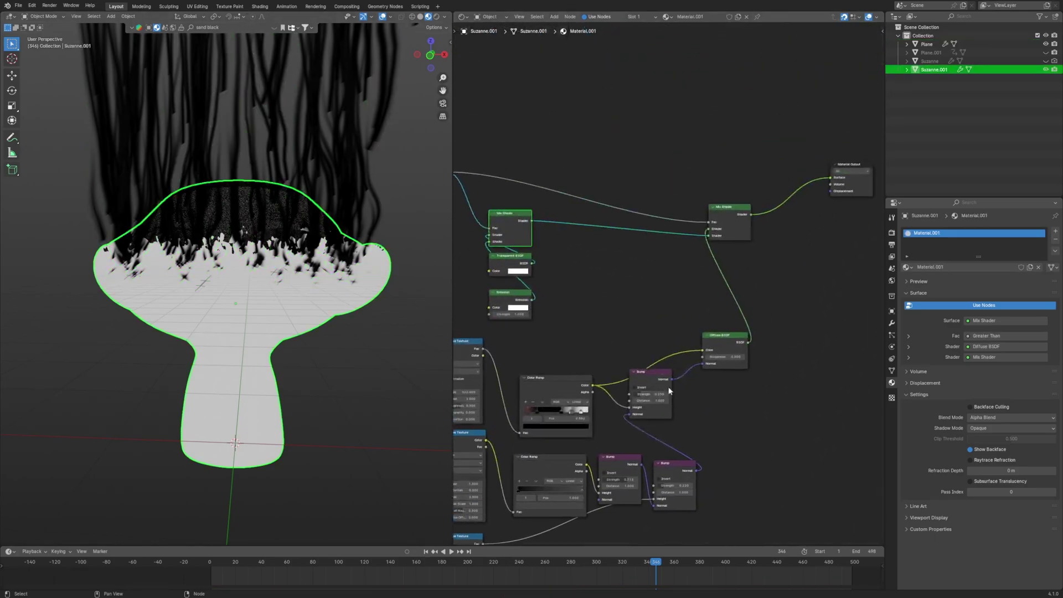
scroll(669, 387, "up", 2)
left_click_drag(743, 170, 798, 171)
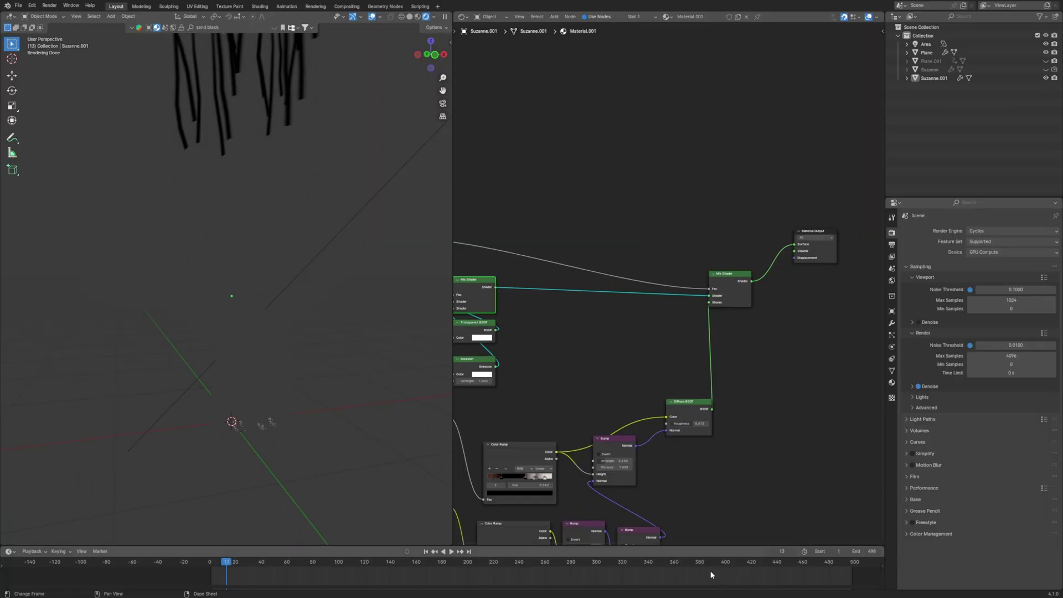
Step: Go to frame 703 and make it the end frame of the animation range
left_click(761, 561)
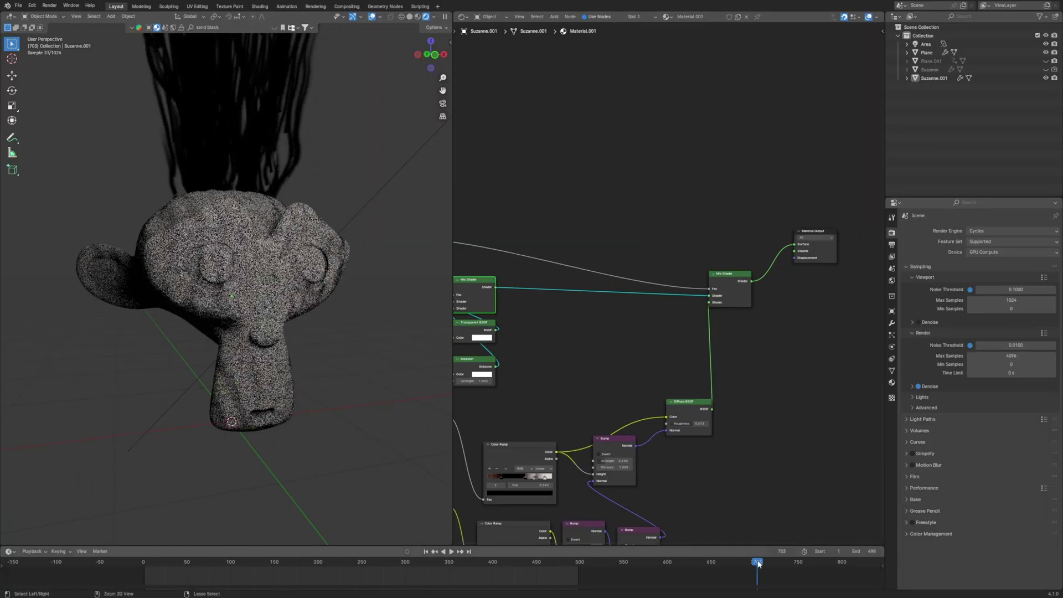
key("ctrl+End")
key("space")
Step: Check the Plane's animated point Density at several frames, and play the animation from the start to review the complete effect
left_click(545, 562)
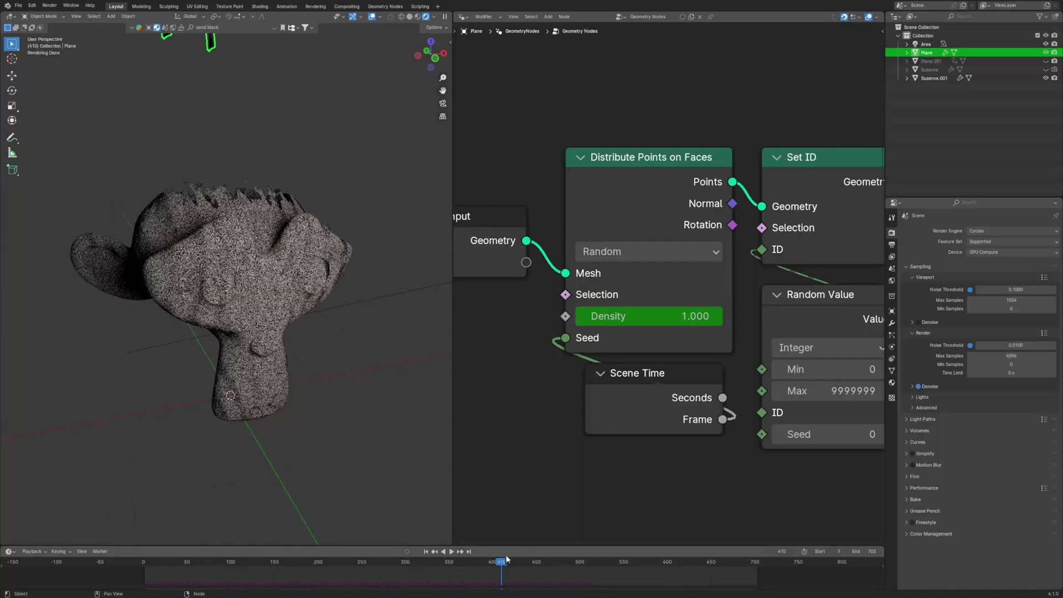
left_click(520, 562)
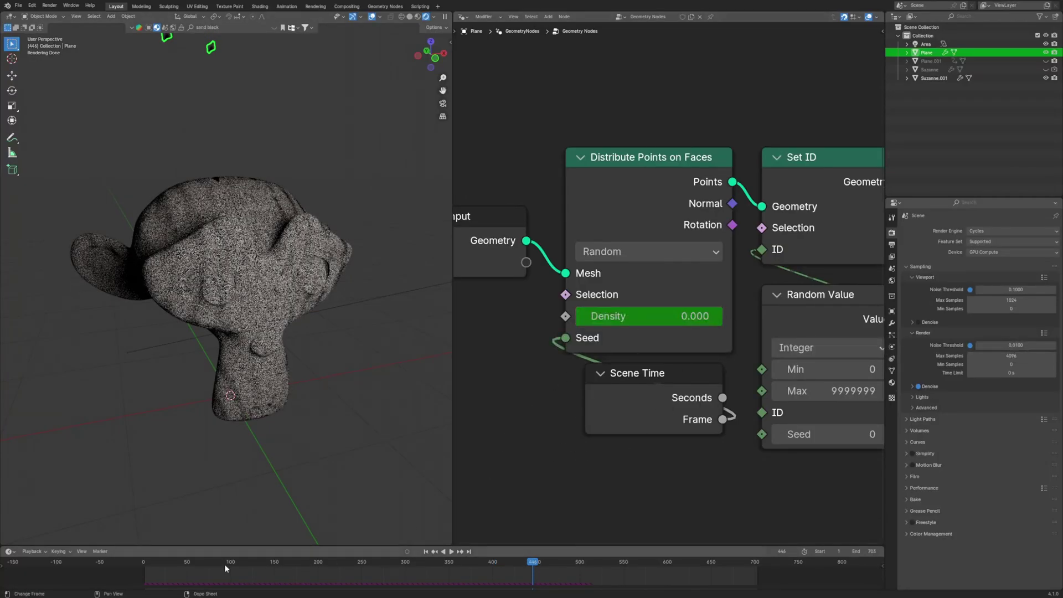
left_click(140, 560)
left_click(353, 404)
key("space")
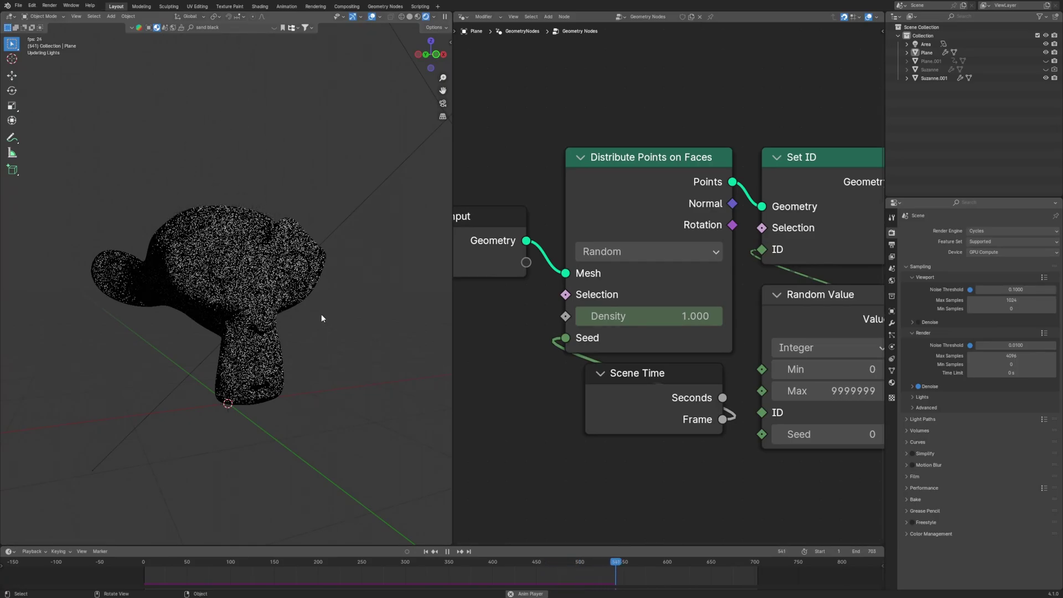
key("space")
Step: Save the project file with the extended animation range
key("ctrl+s")
middle_click_drag(396, 280, 345, 326)
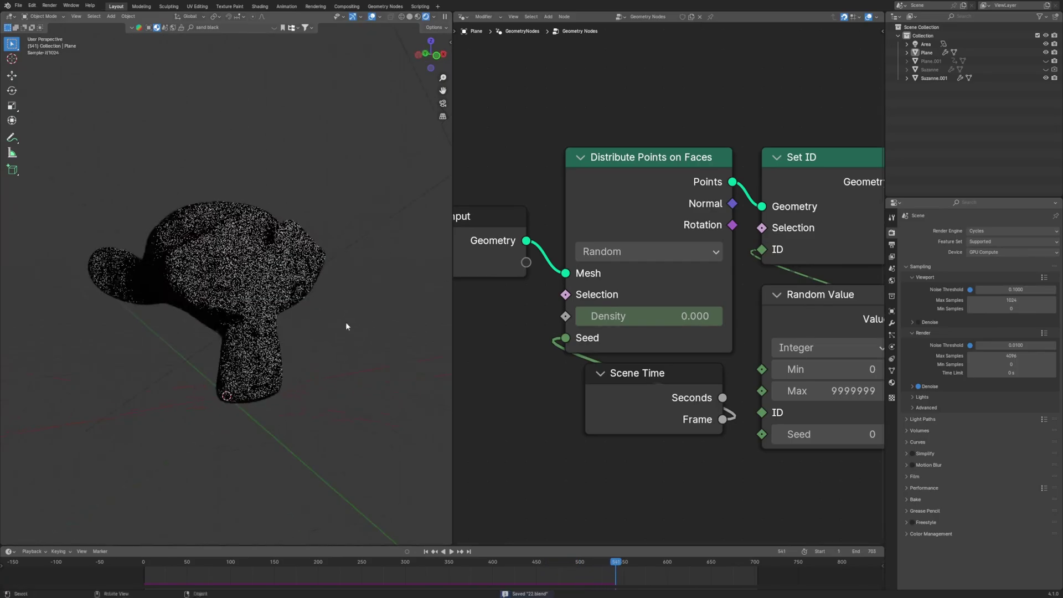
scroll(745, 375, "down", 3)
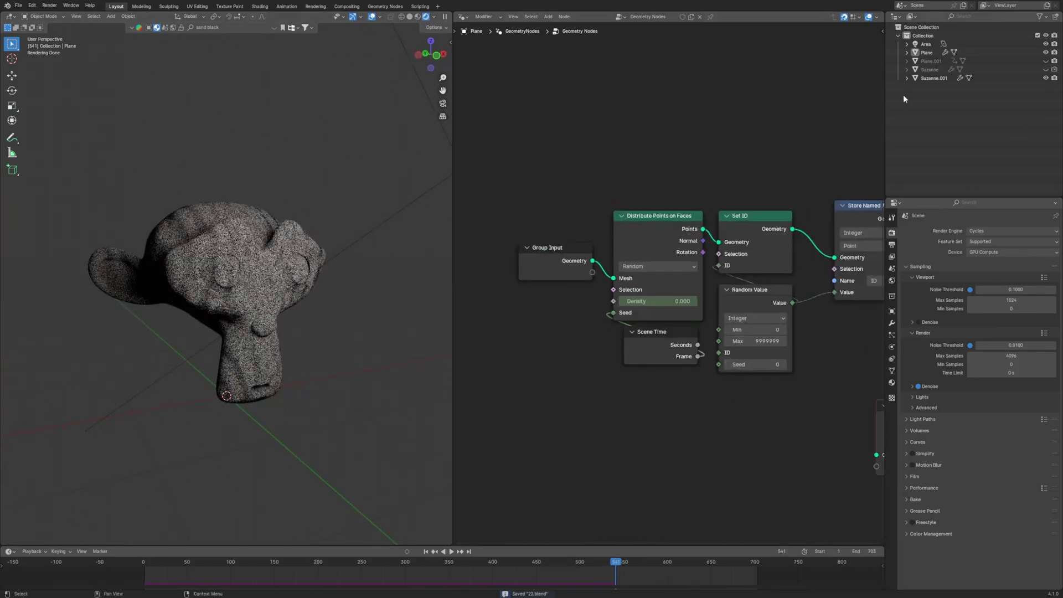